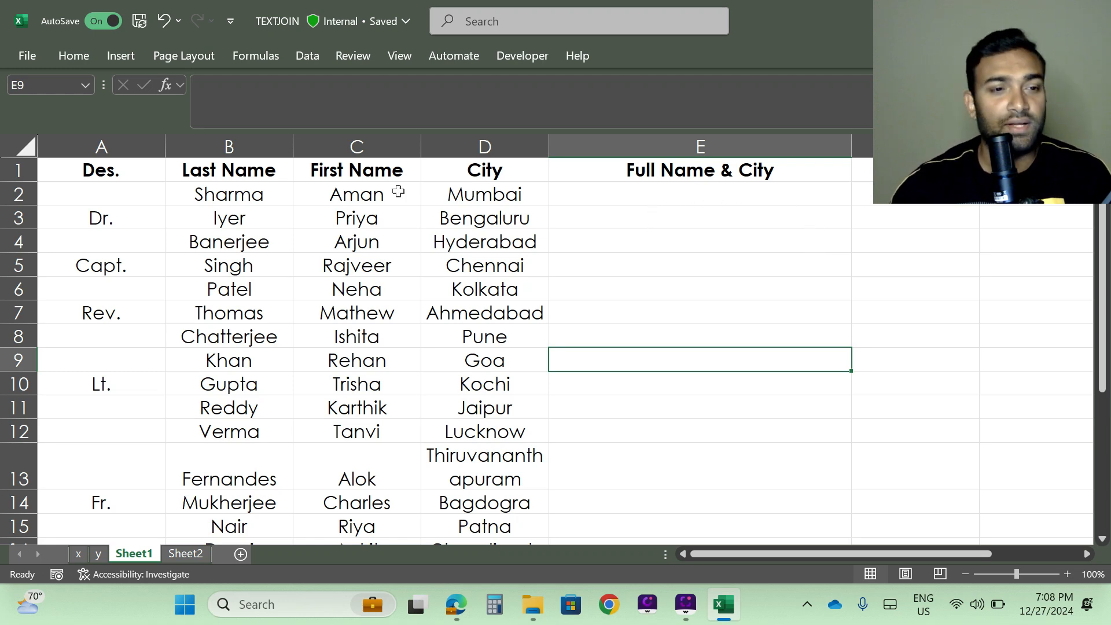
left_click(111, 233)
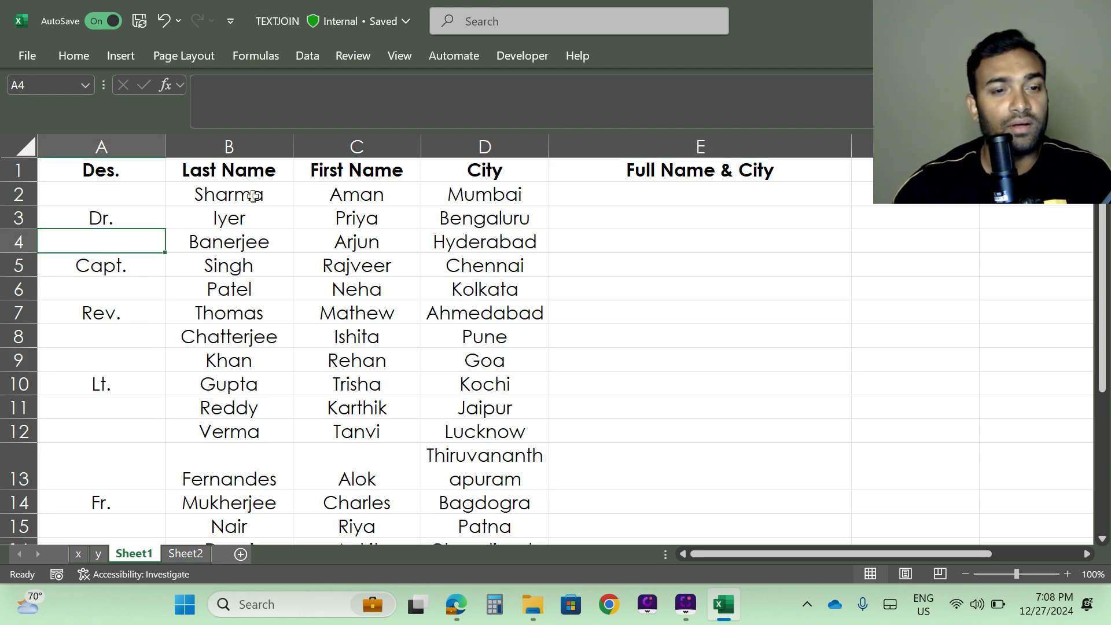
left_click(215, 196)
left_click(355, 202)
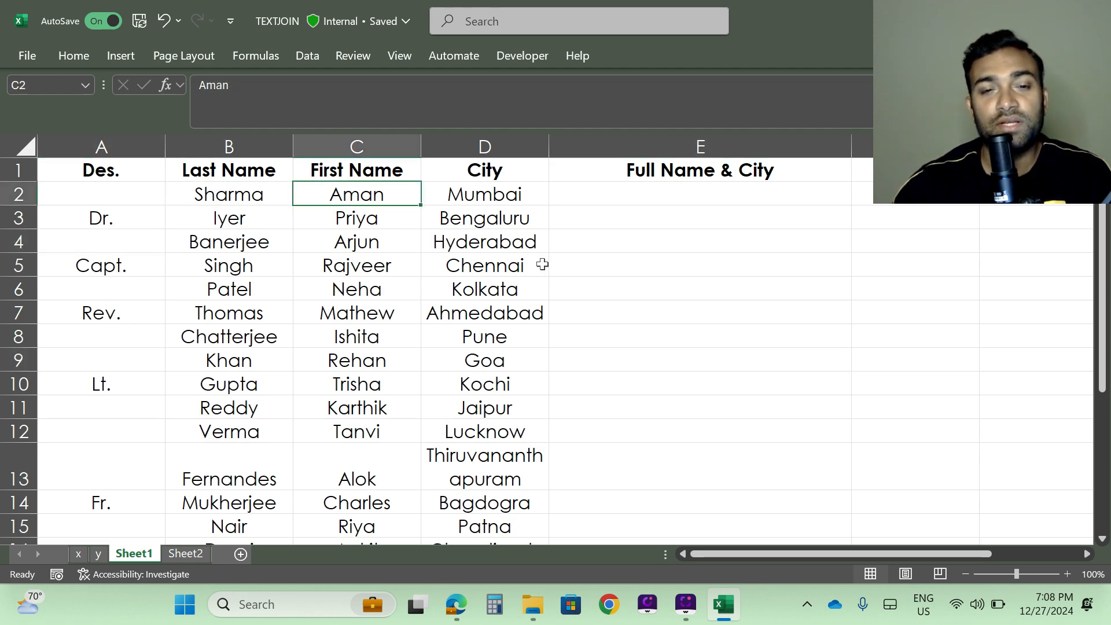
left_click(491, 211)
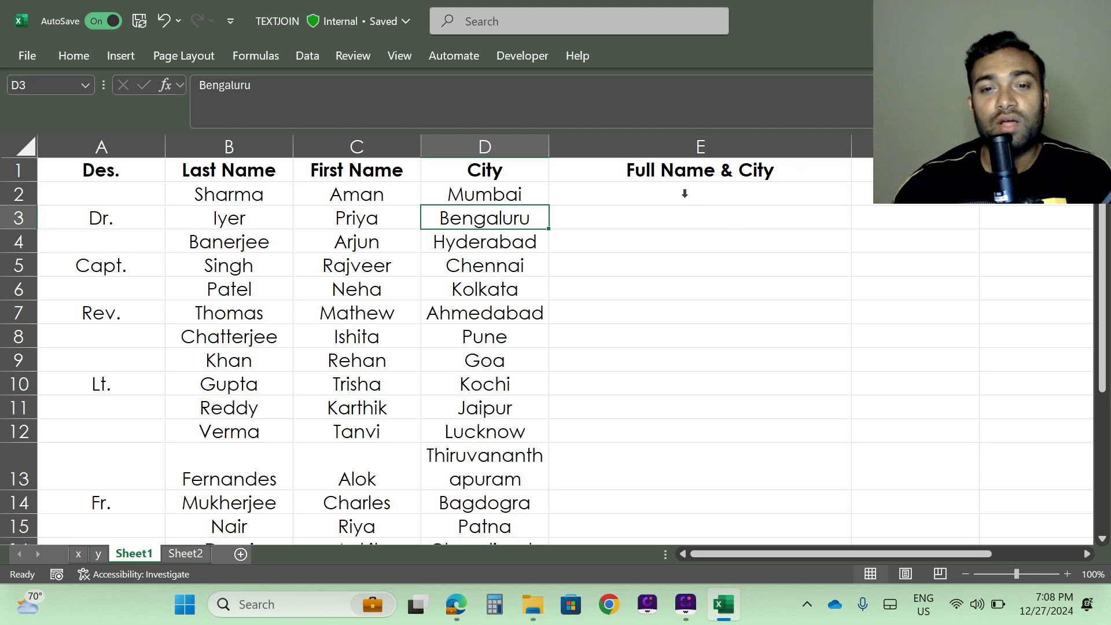
left_click(665, 199)
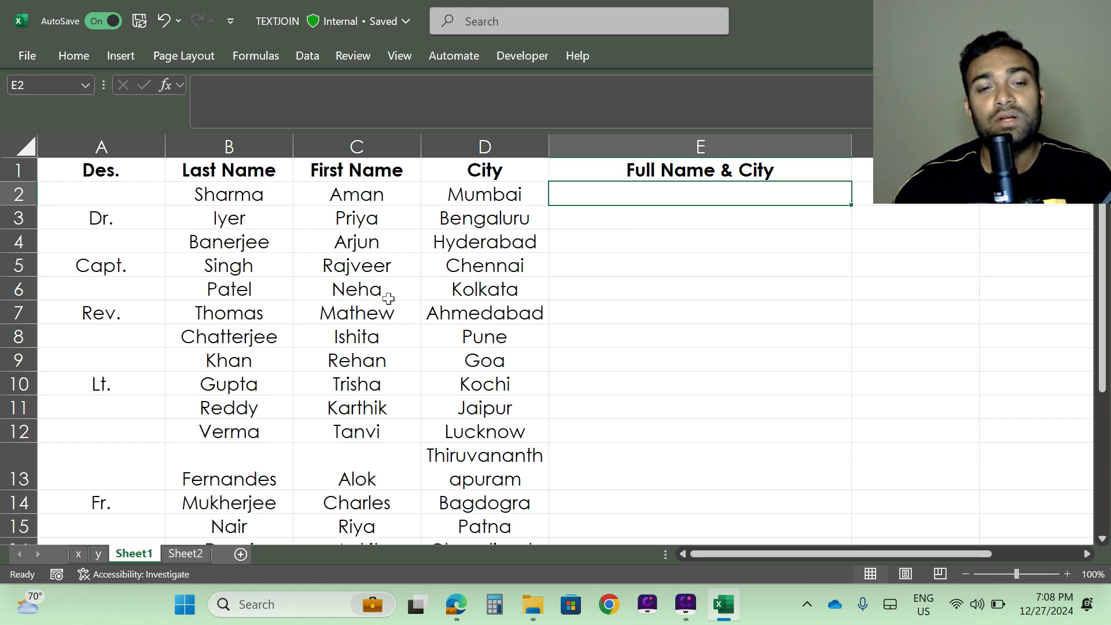
Format the data range A1:E21 as a table with headers, using the banded green style from the first Medium row.
left_click(358, 303)
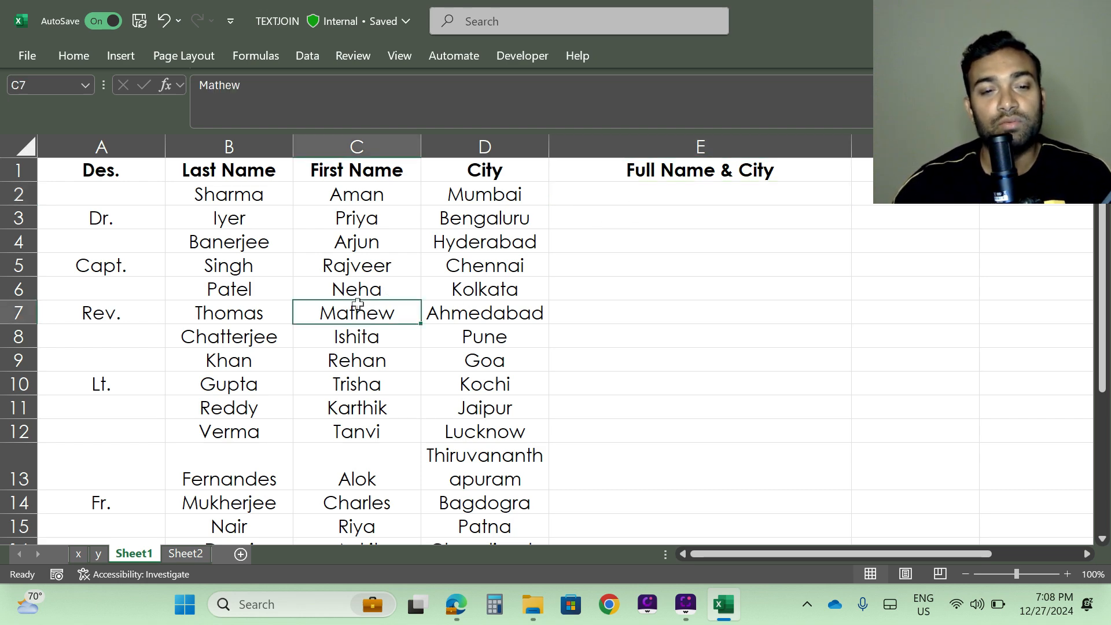
left_click(311, 57)
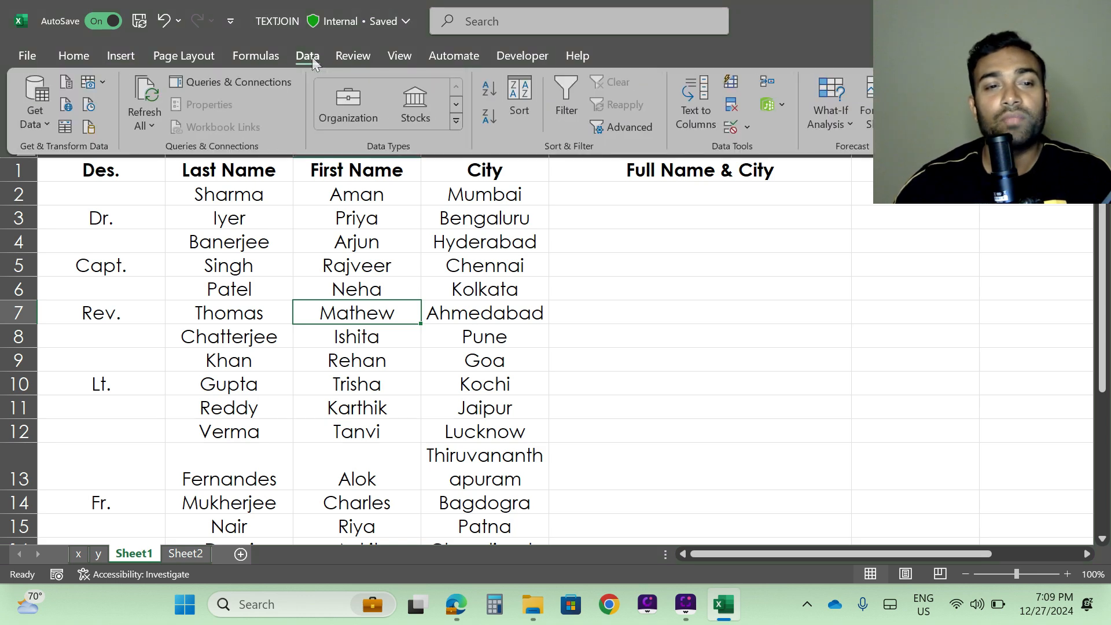
left_click(74, 55)
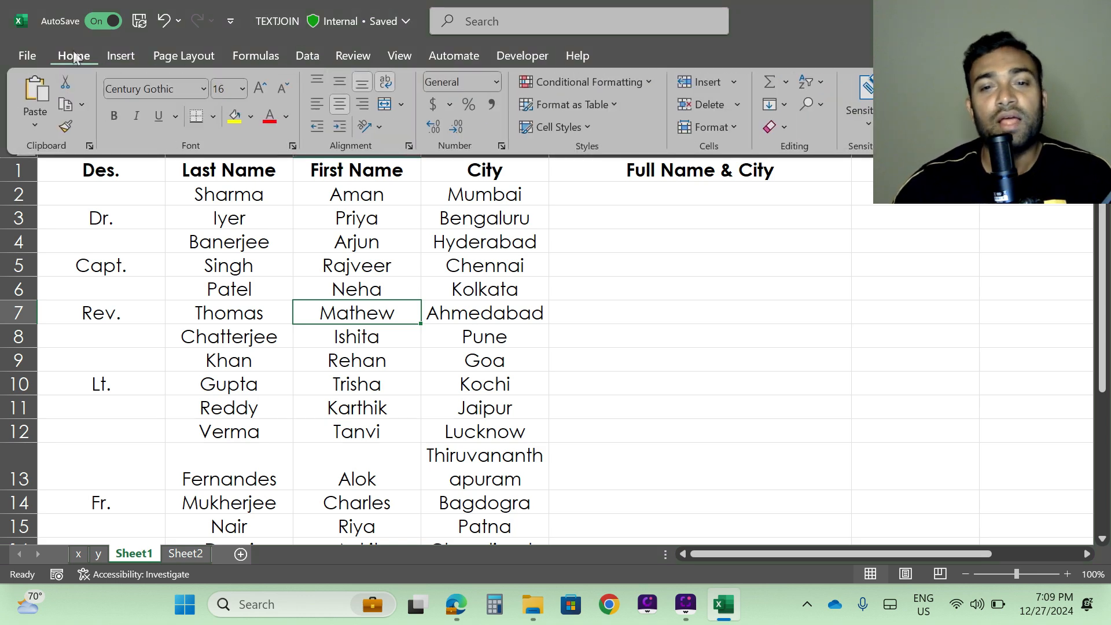
left_click(617, 105)
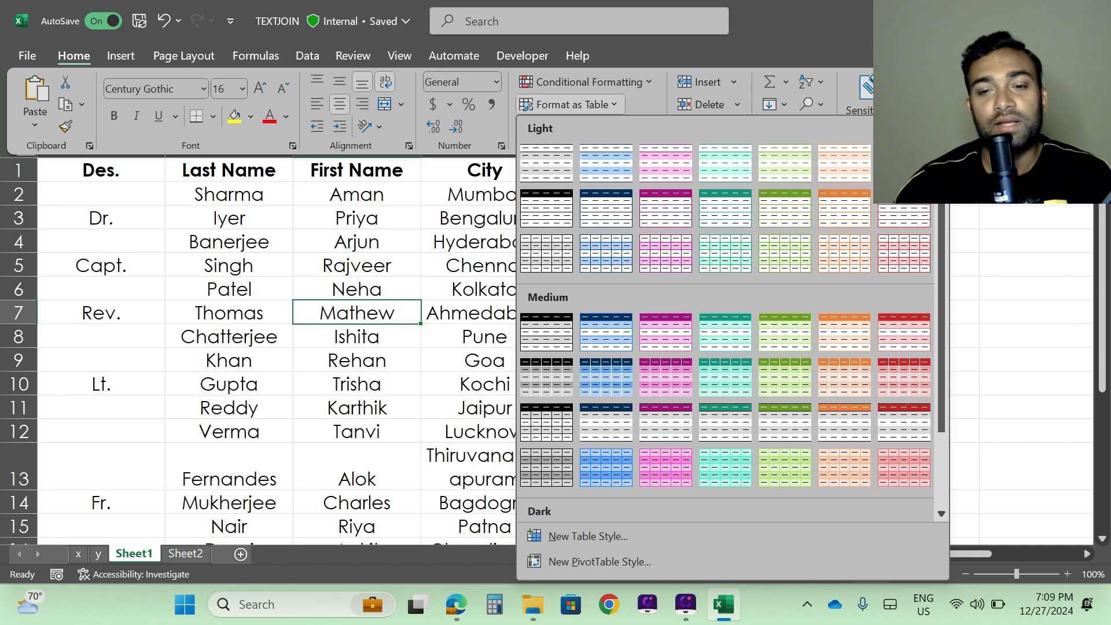
left_click(785, 341)
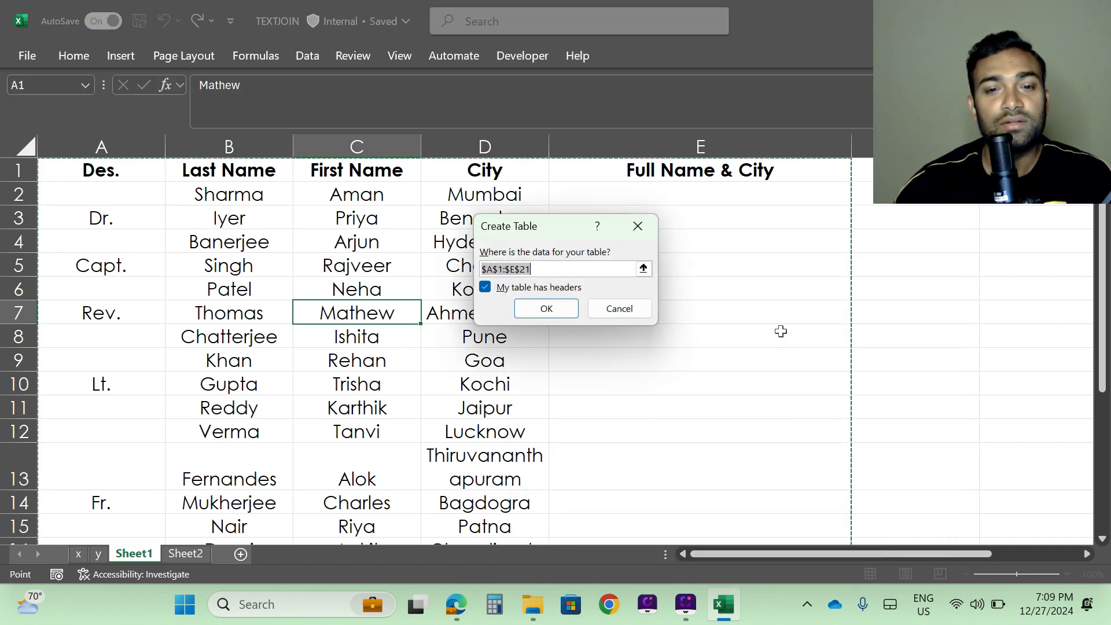
left_click(548, 310)
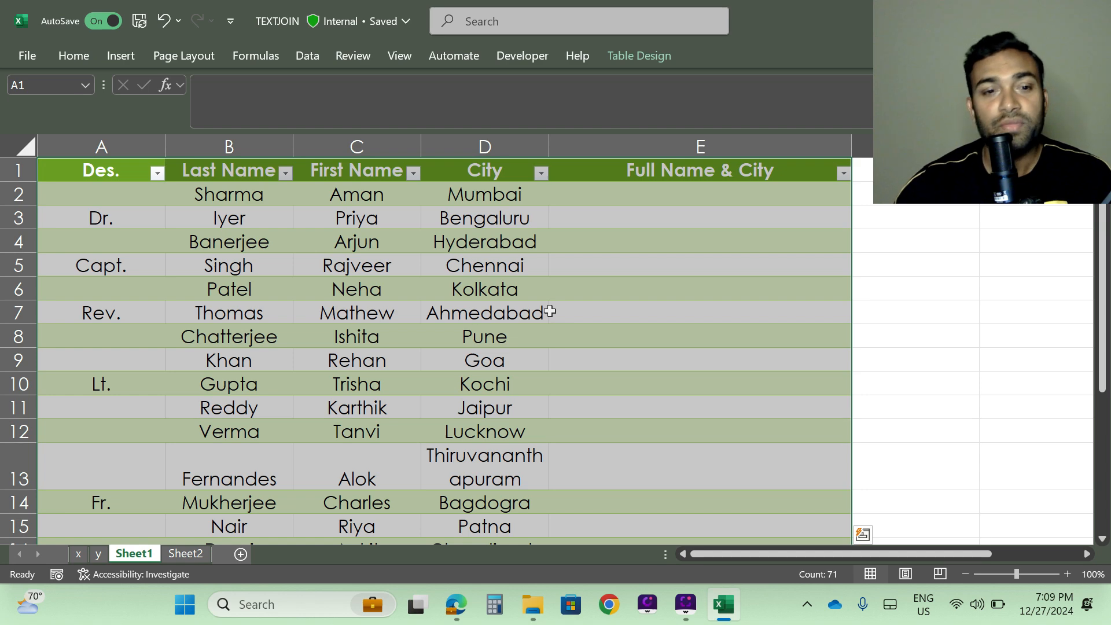
Turn off the filter buttons in the table's header row.
left_click(628, 58)
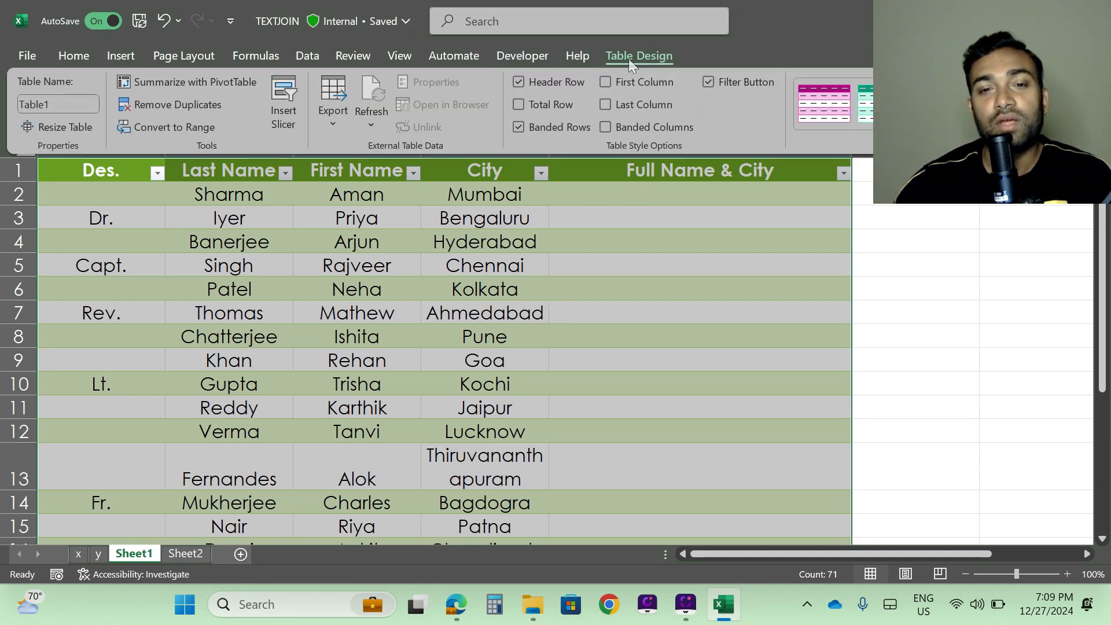
left_click(716, 83)
left_click(557, 300)
left_click(278, 282)
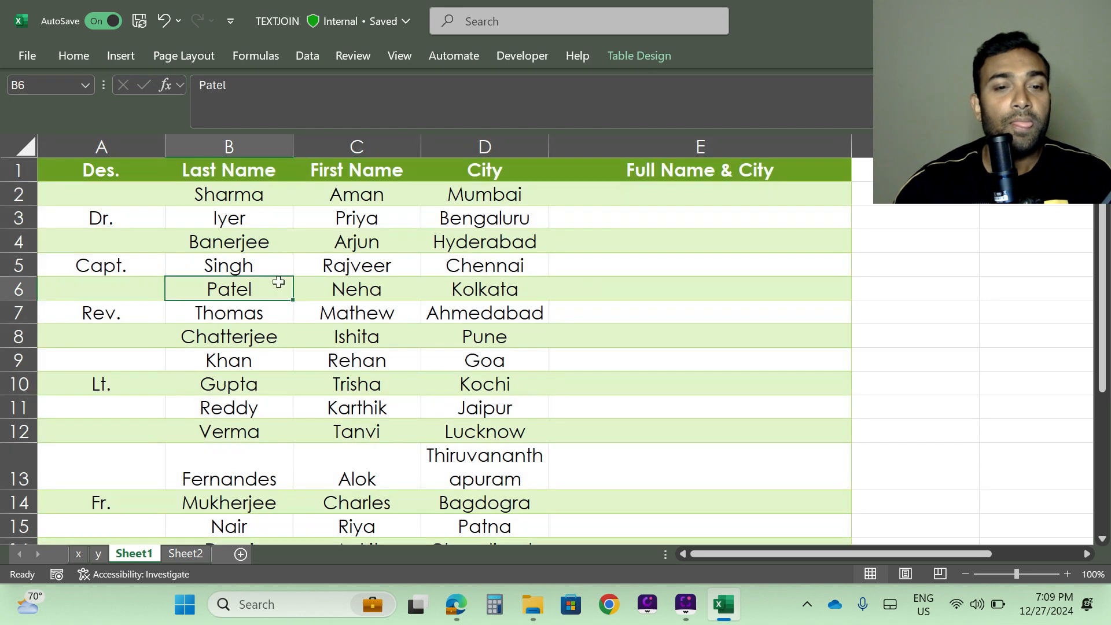
Start a TEXTJOIN formula in E2 with a space as delimiter and the ignore_empty argument left blank.
left_click(662, 194)
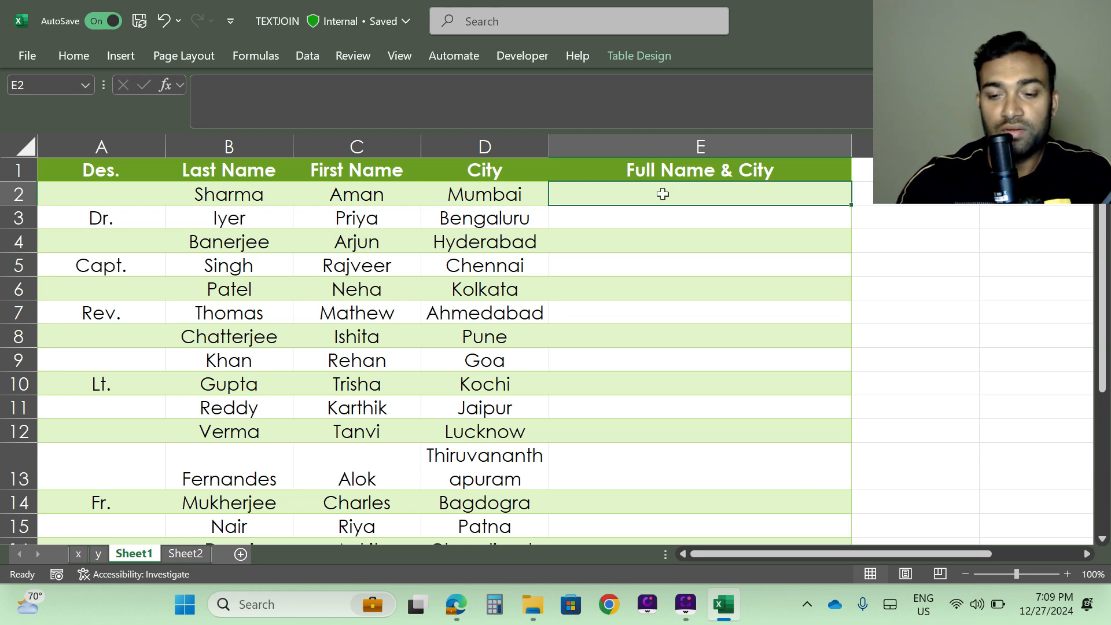
type("=te")
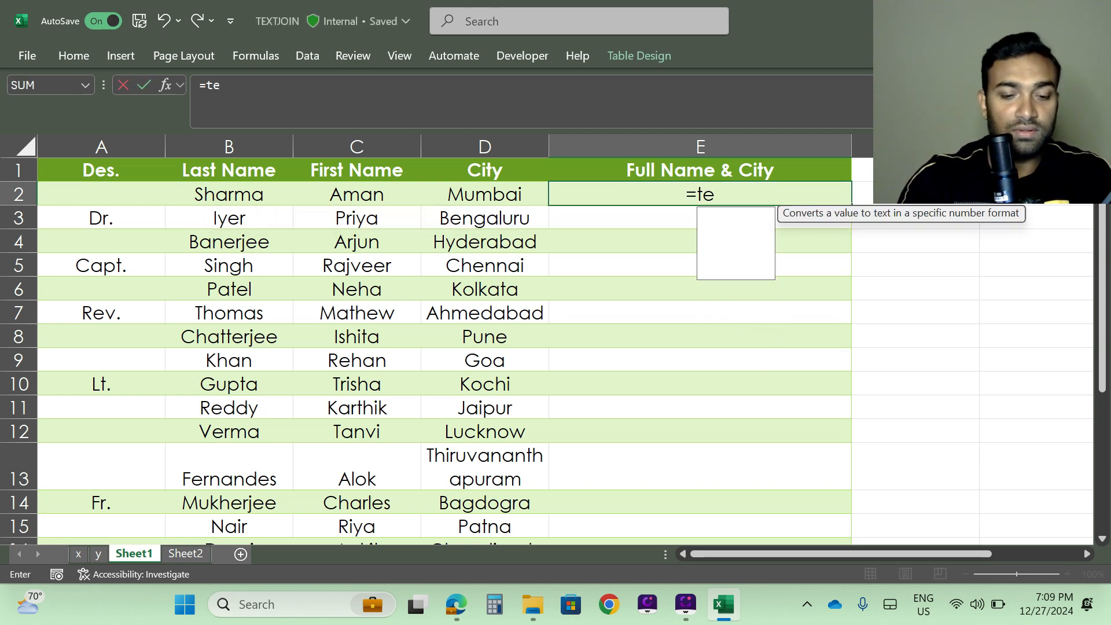
type("xt")
key("Down")
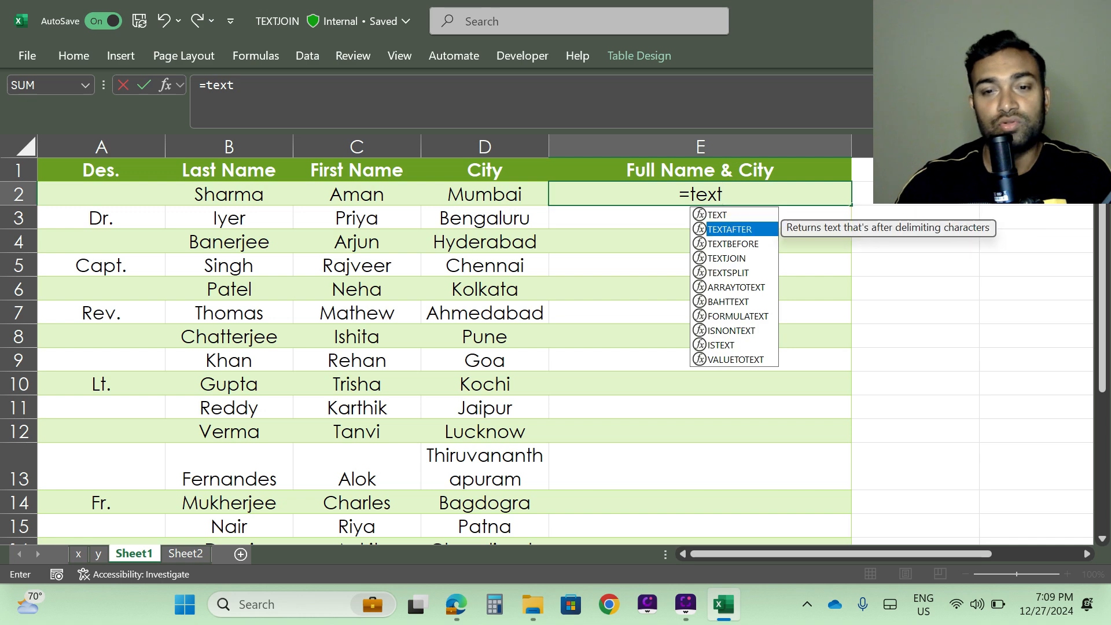
key("Down")
key("Down")
key("Tab")
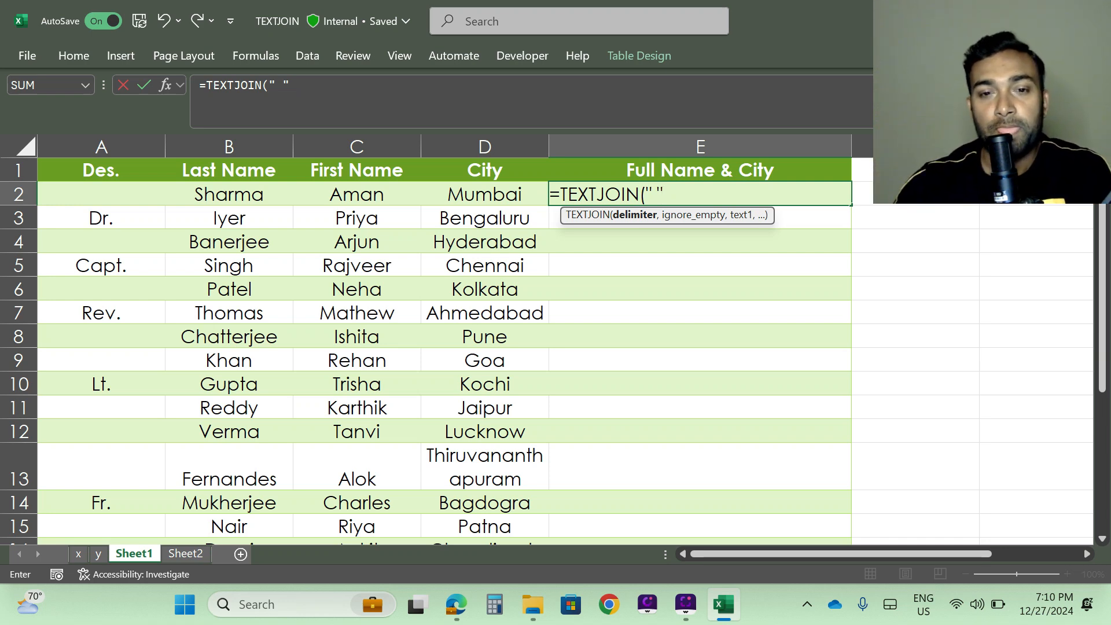
type(",")
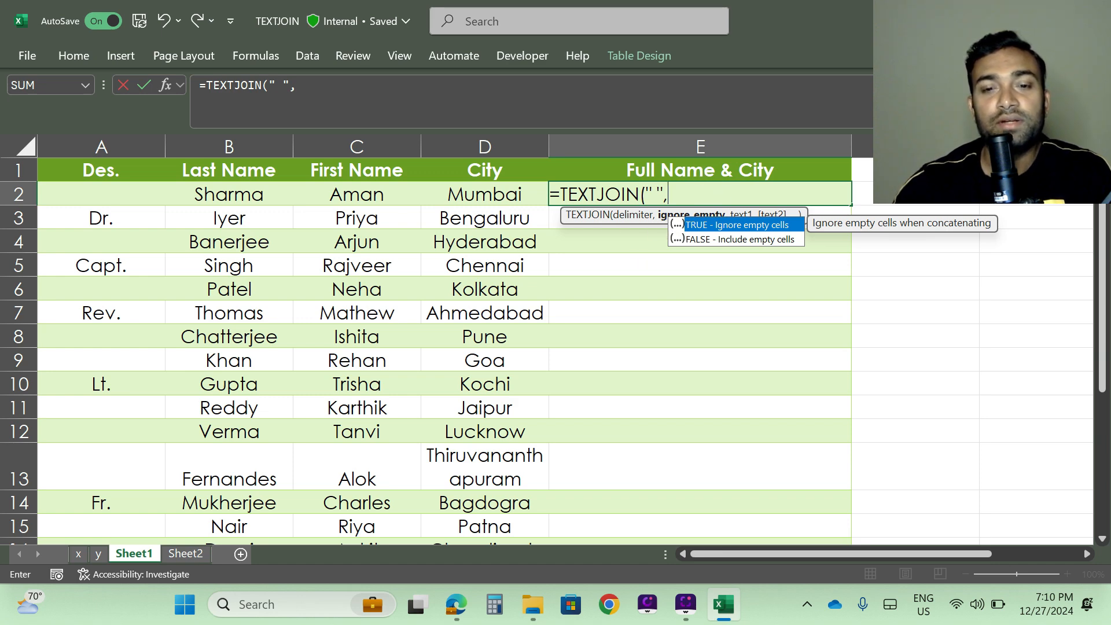
left_click(689, 194)
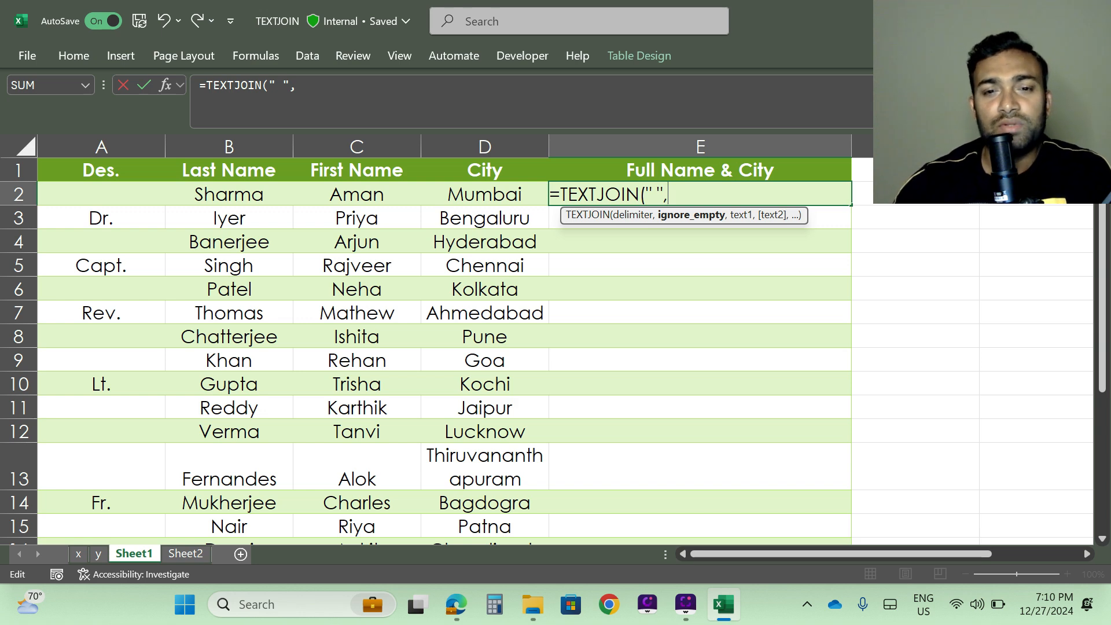
type(",")
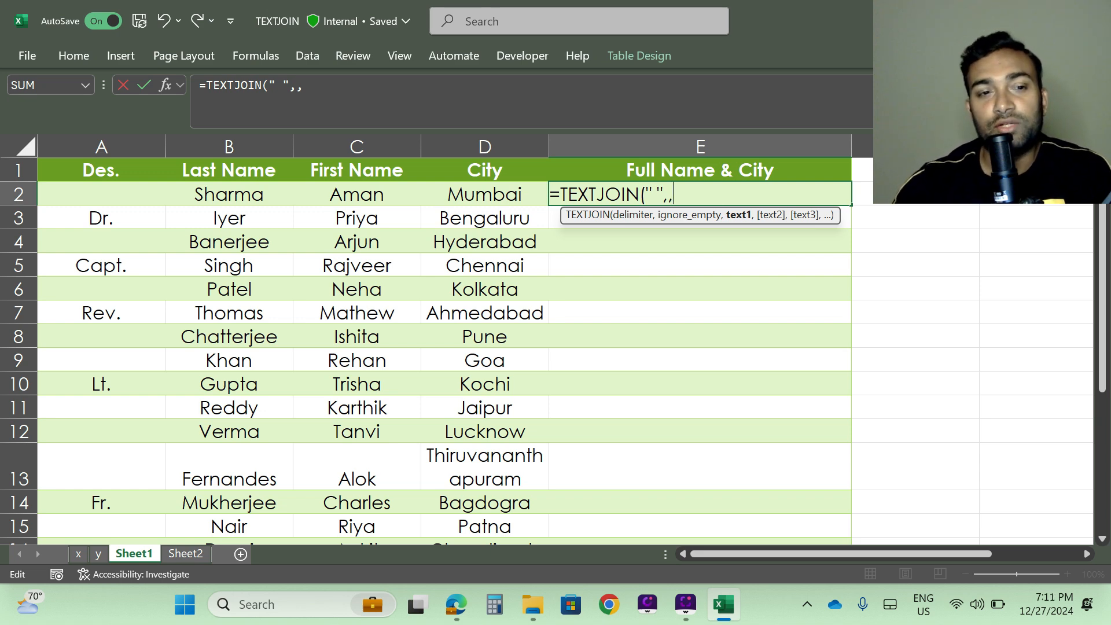
Add the row's Des., First Name and Last Name cells, in that order, as the TEXTJOIN formula's text arguments.
left_click(109, 194)
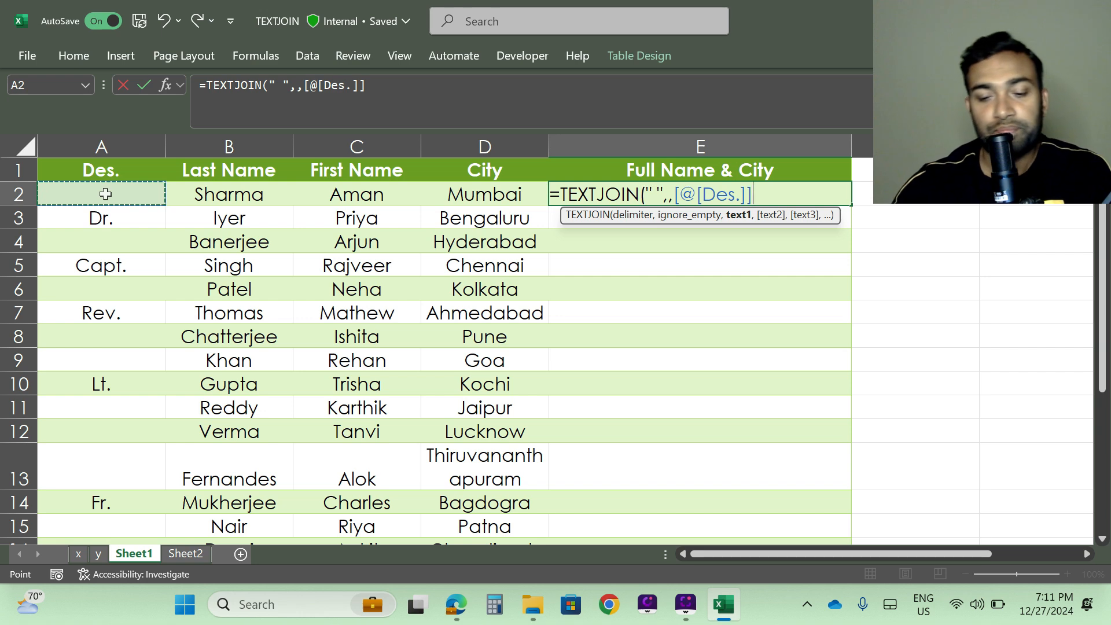
type(",")
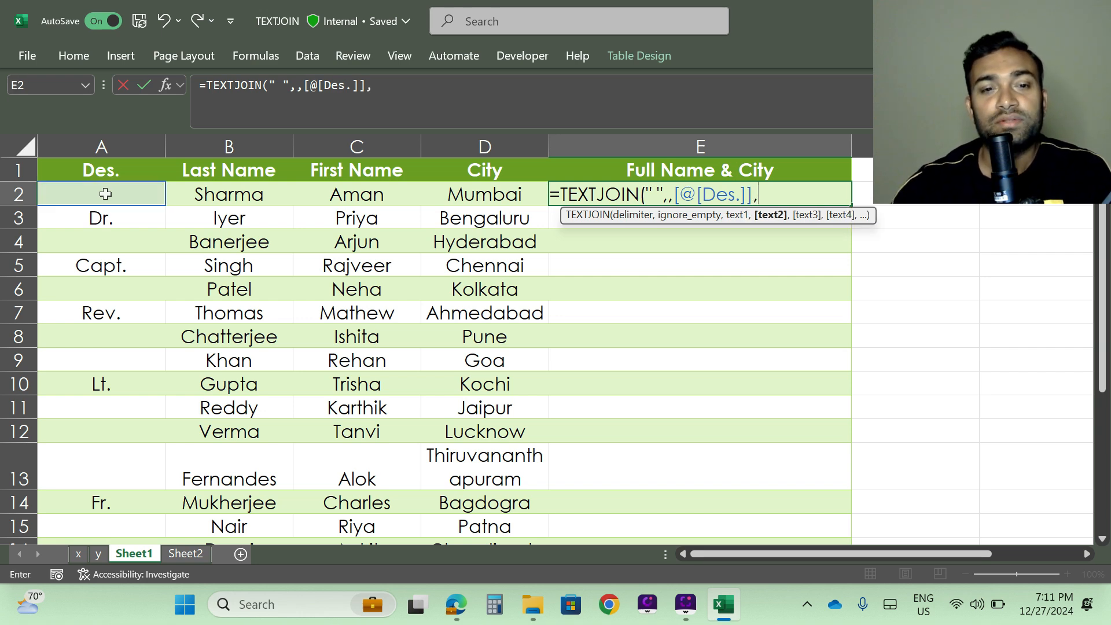
left_click(341, 195)
type(",")
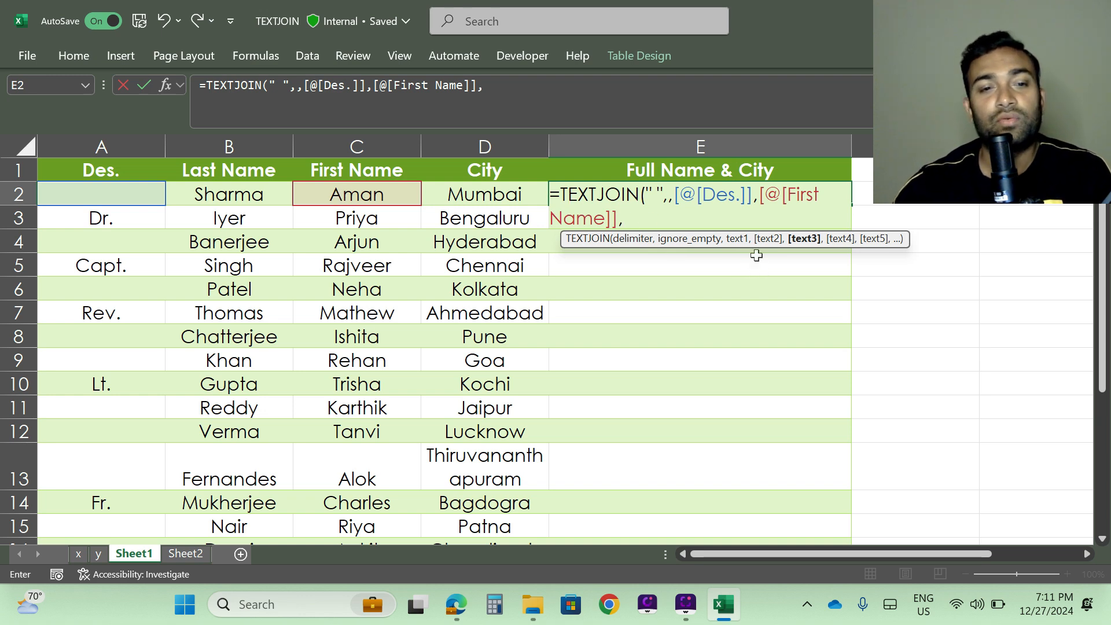
left_click(217, 195)
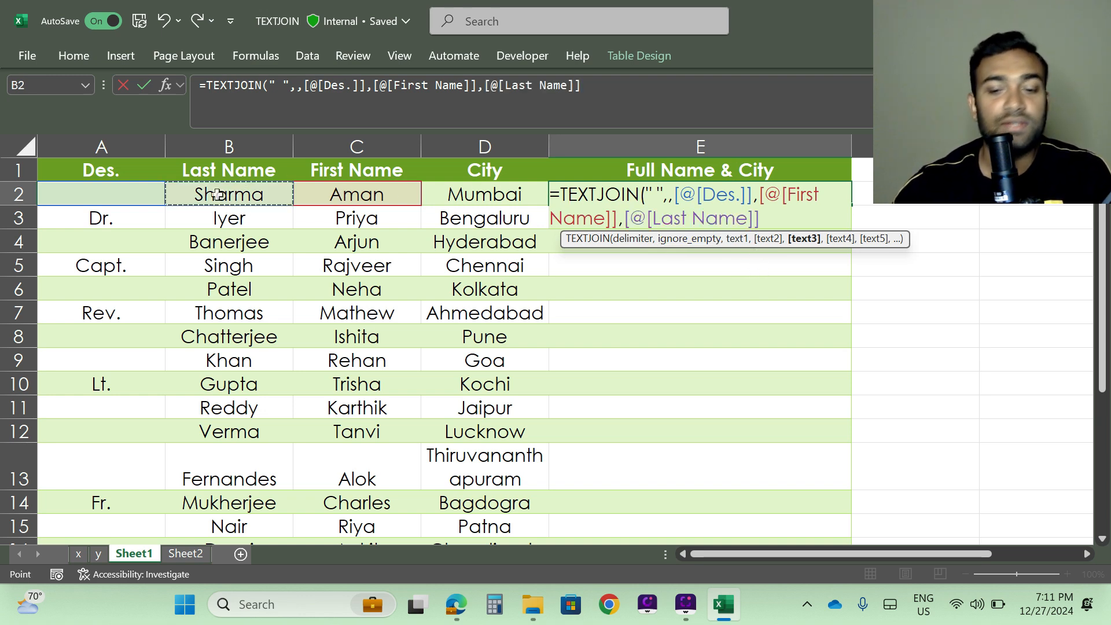
type(",")
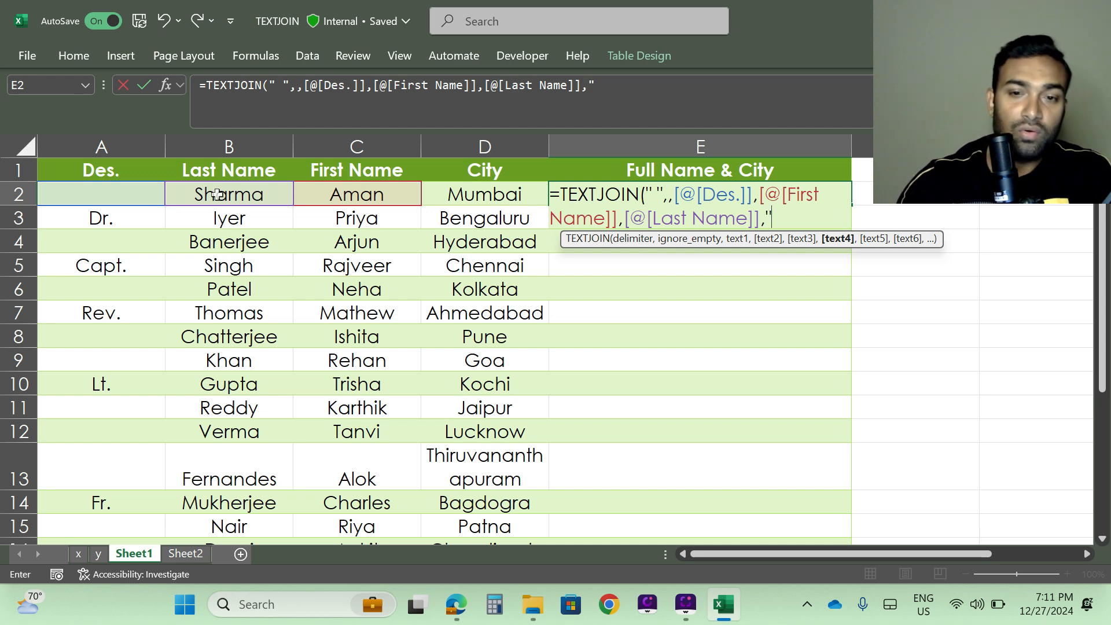
Add a literal "," and the row's City cell as the last text arguments, and enter the formula.
type(",")
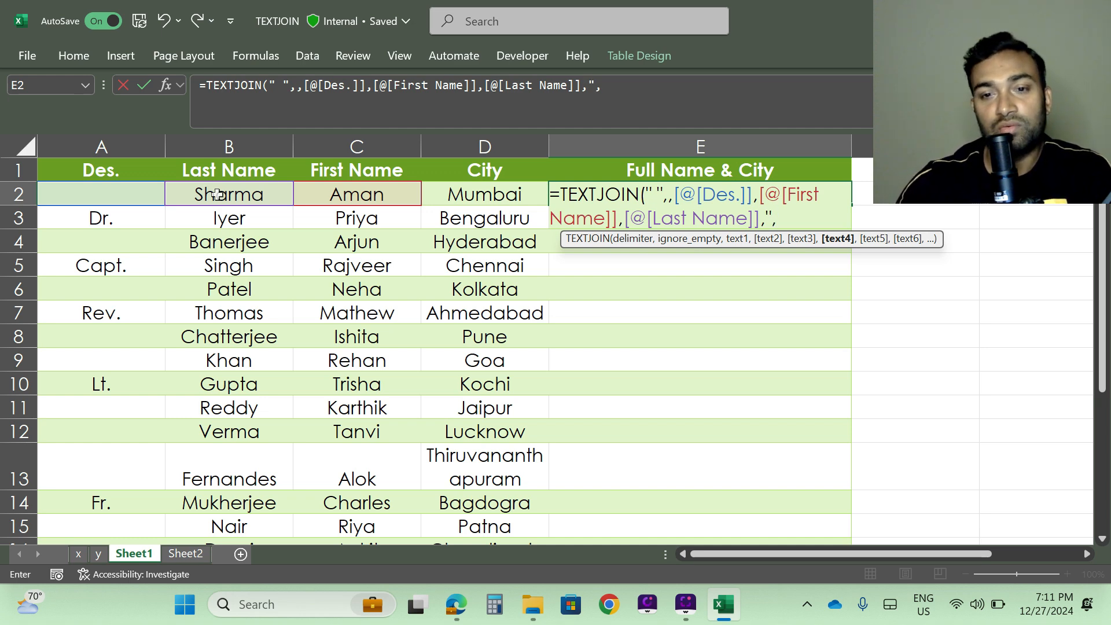
type("\"")
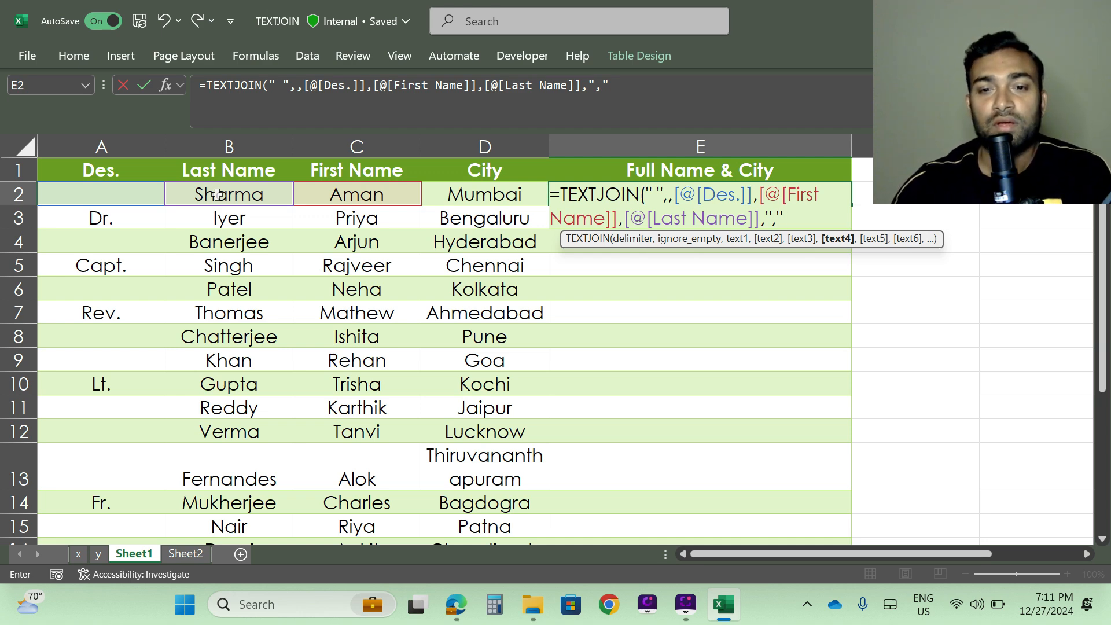
type(",")
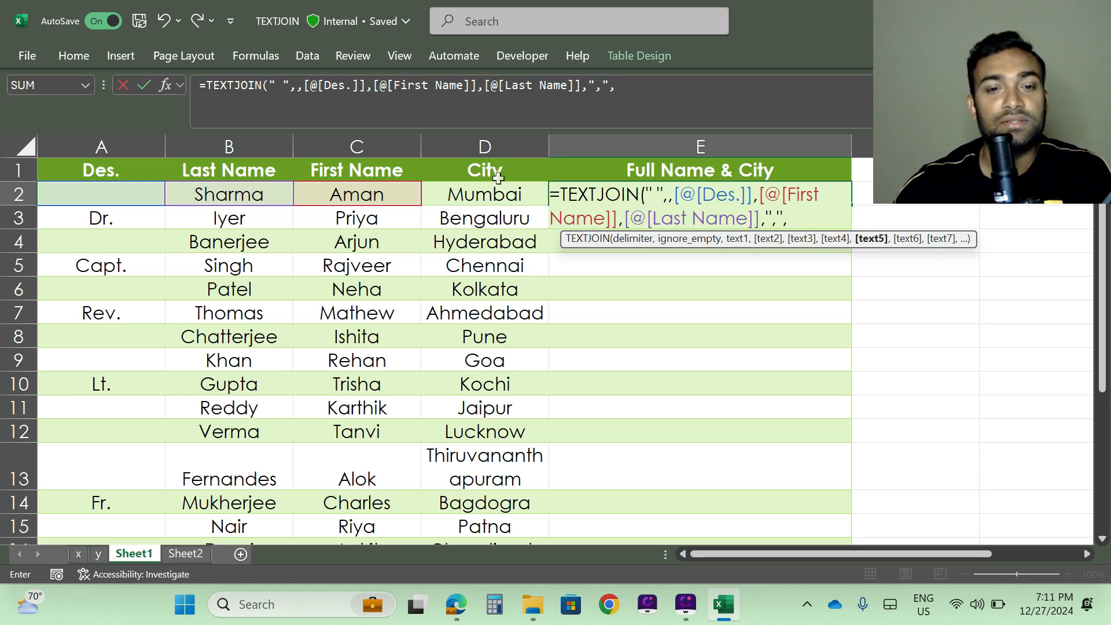
left_click(480, 195)
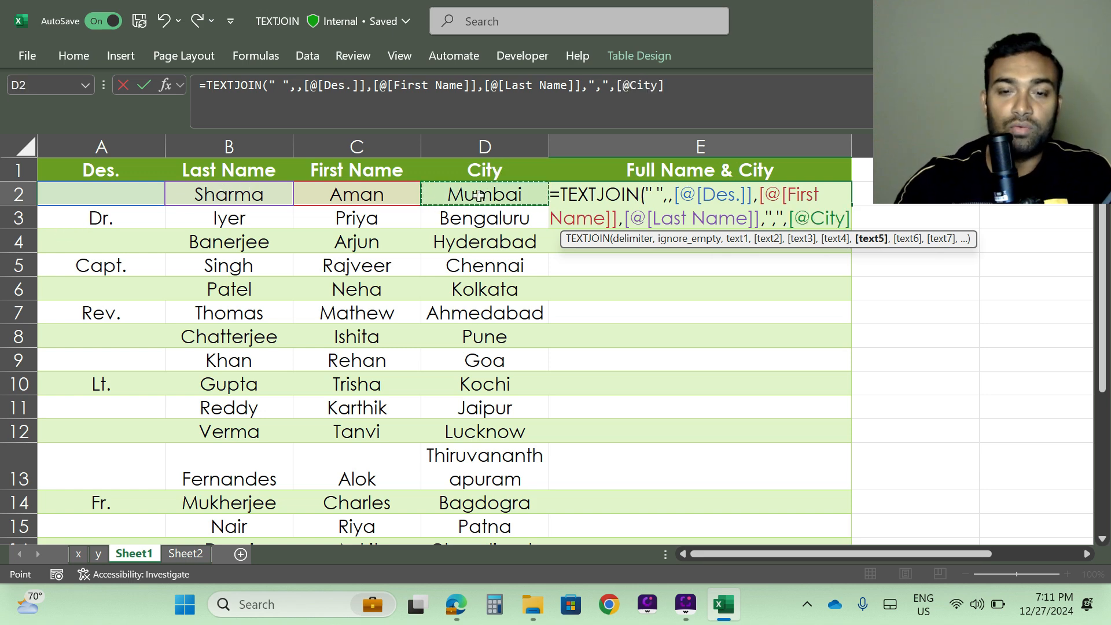
type(")")
key("Return")
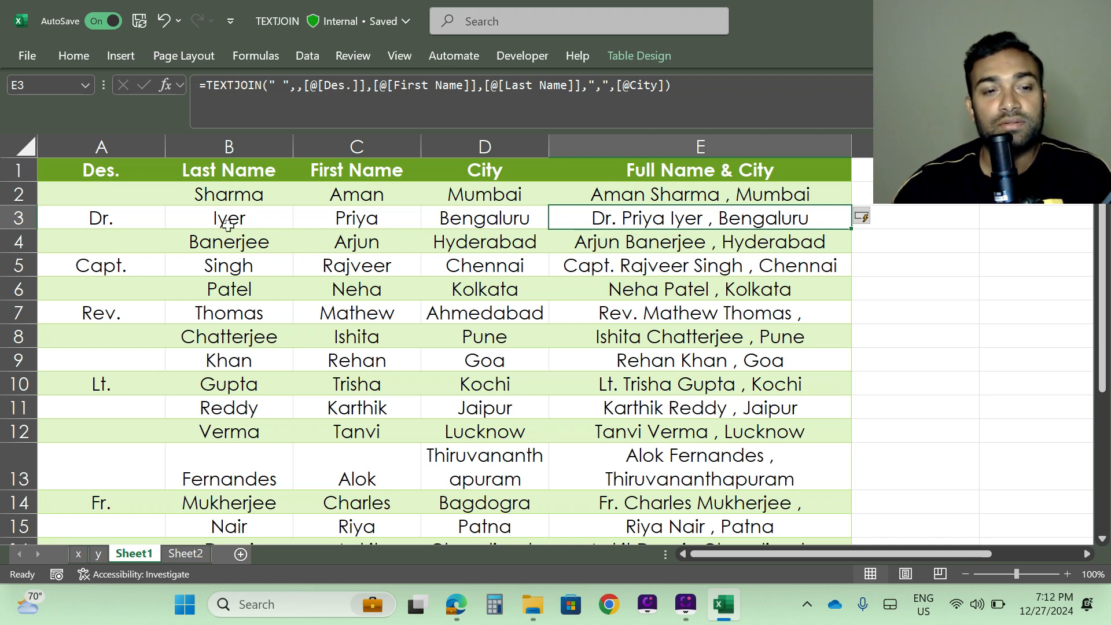
Remove the "," and City arguments from the TEXTJOIN formula in E2 and enter the shortened formula.
left_click(19, 218)
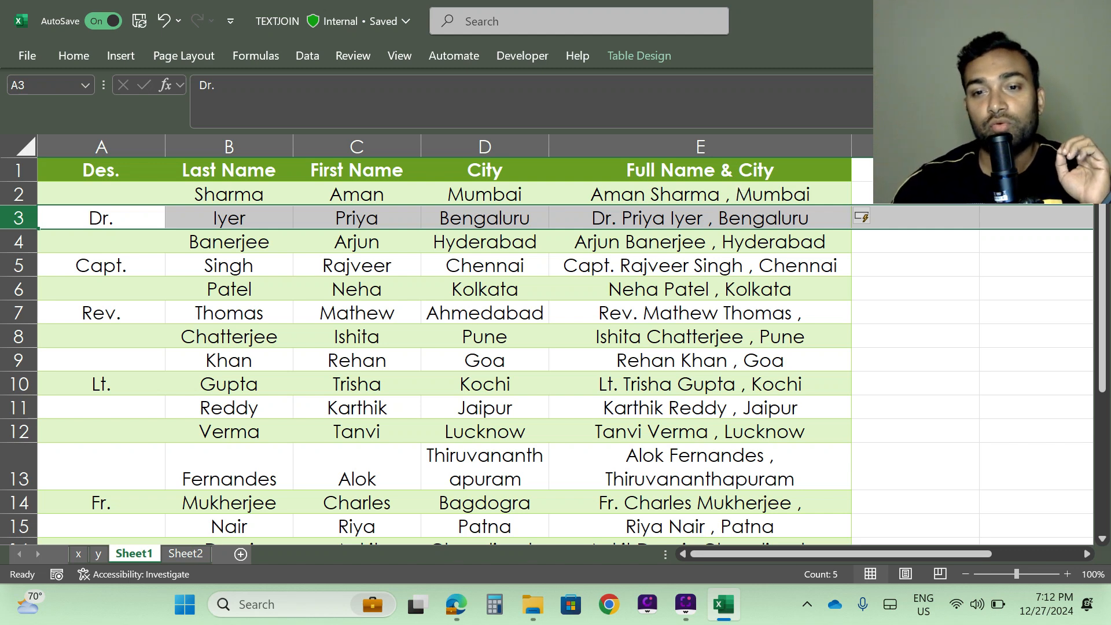
left_click_drag(816, 551, 876, 552)
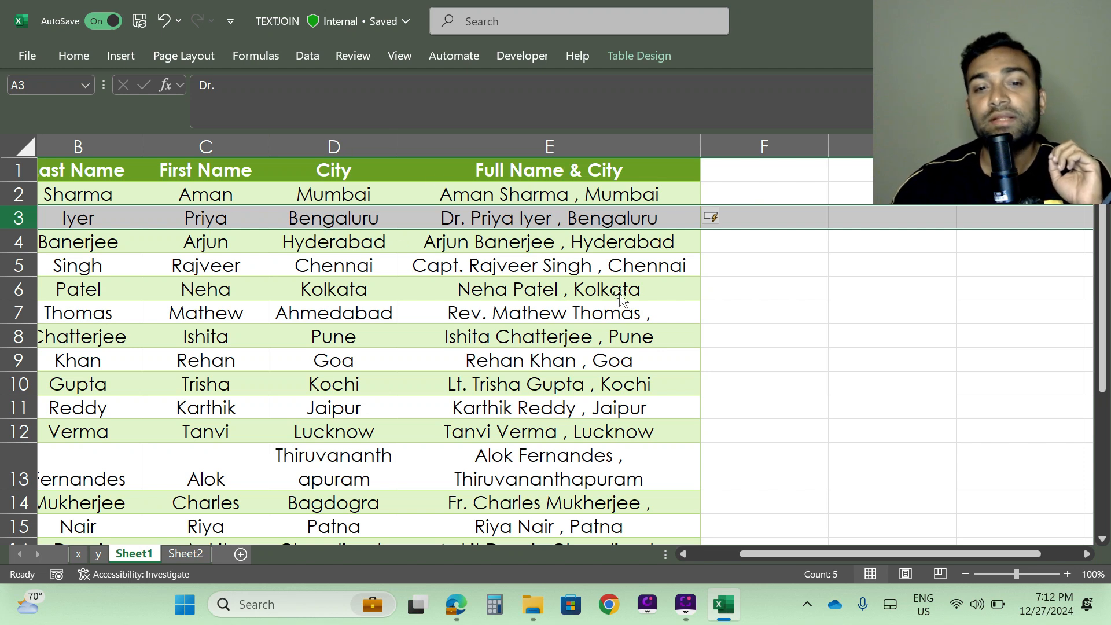
left_click(566, 194)
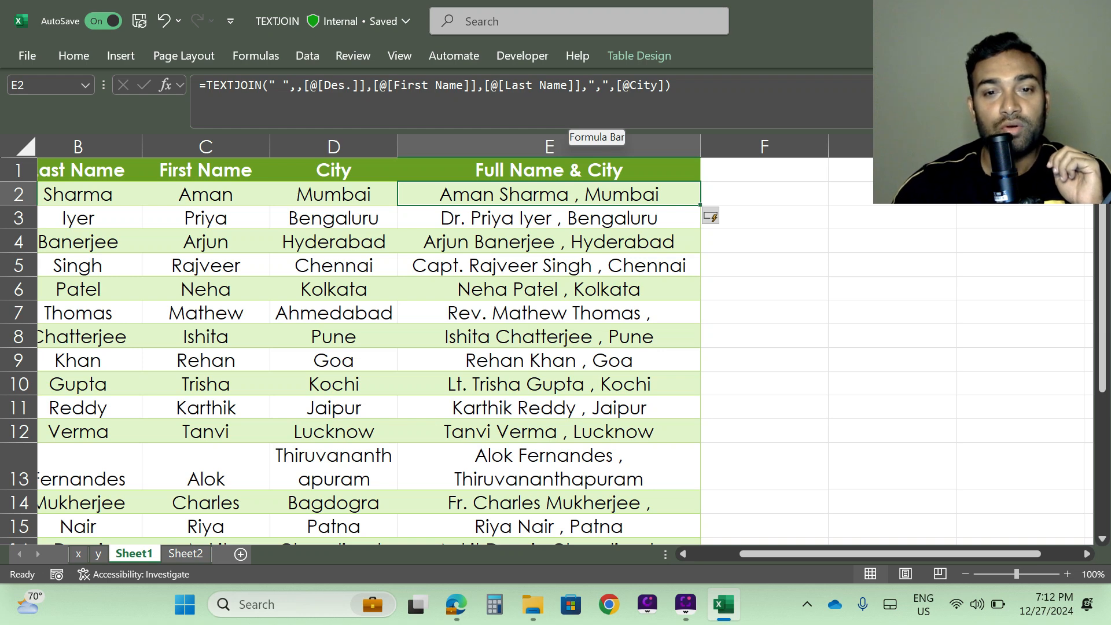
left_click(569, 111)
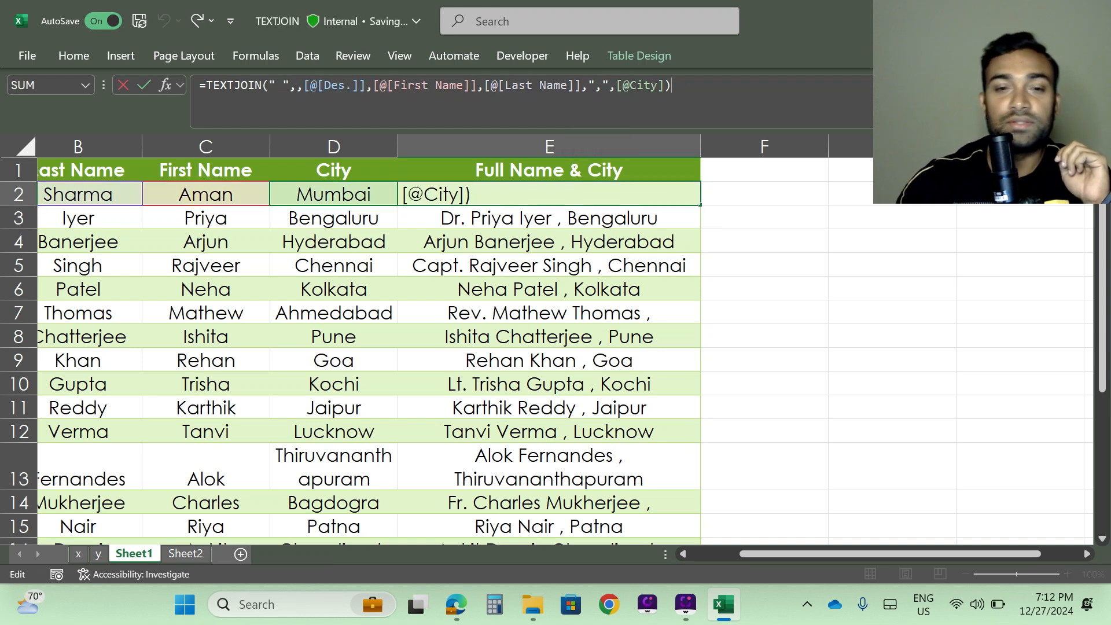
key("BackSpace")
key("BackSpace")
key("BackSpace")
key("BackSpace")
key("BackSpace")
key("BackSpace")
key("BackSpace")
key("BackSpace")
key("BackSpace")
key("BackSpace")
key("BackSpace")
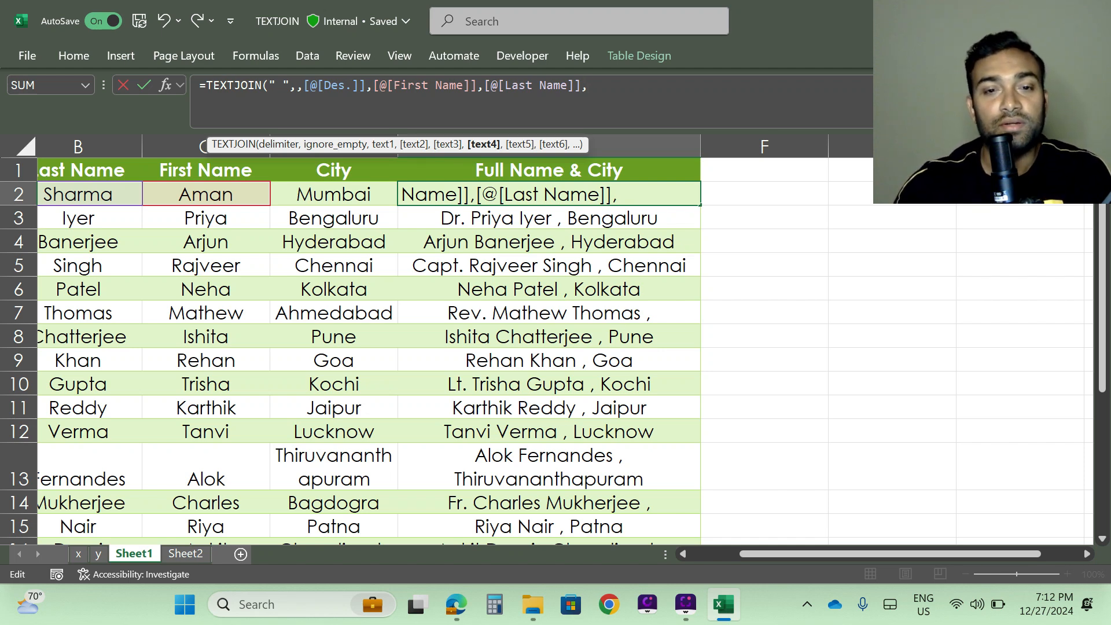
key("BackSpace")
type(")")
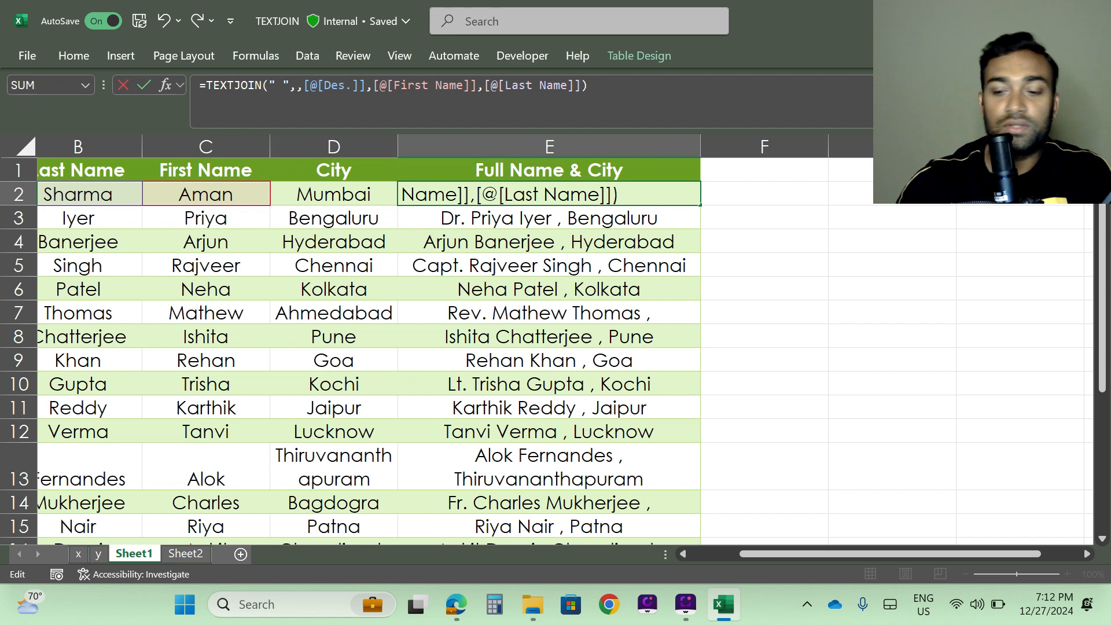
key("Return")
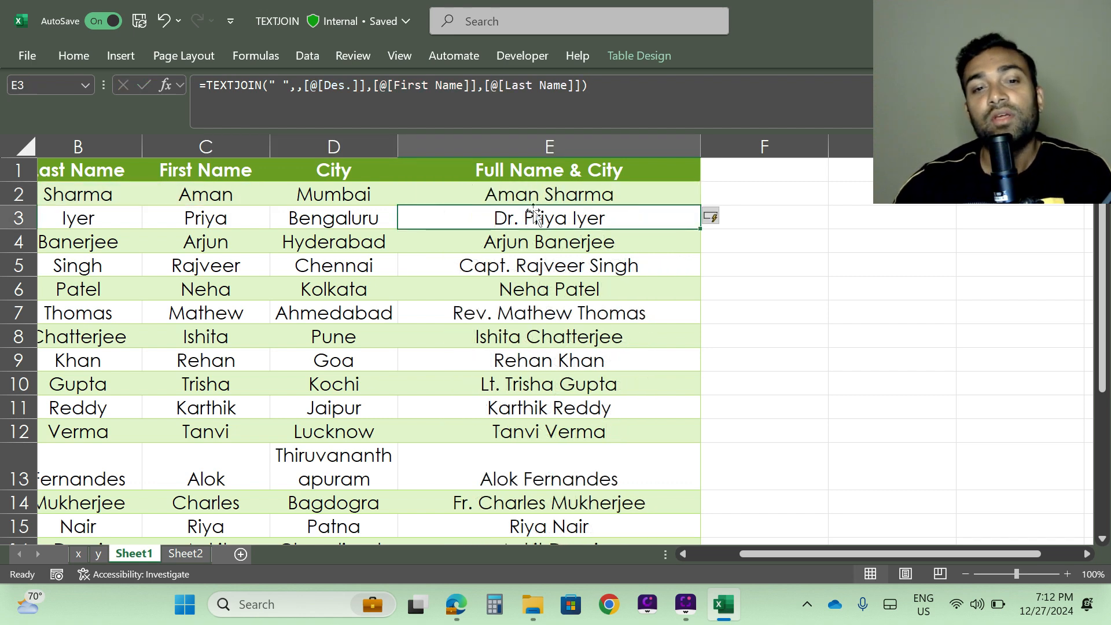
left_click_drag(870, 555, 841, 553)
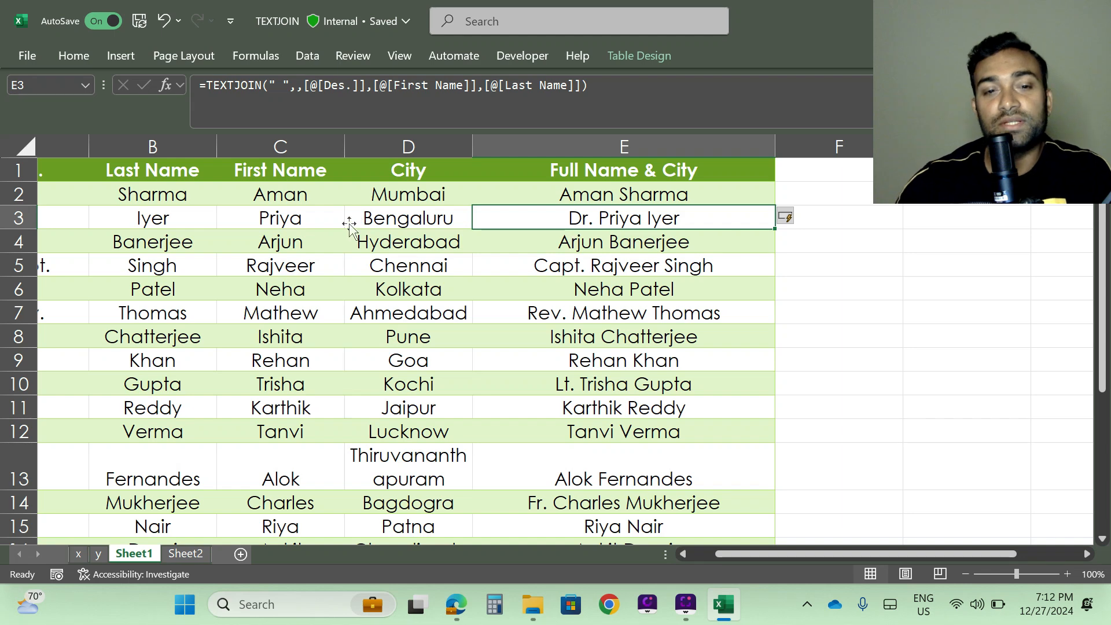
left_click_drag(884, 554, 820, 555)
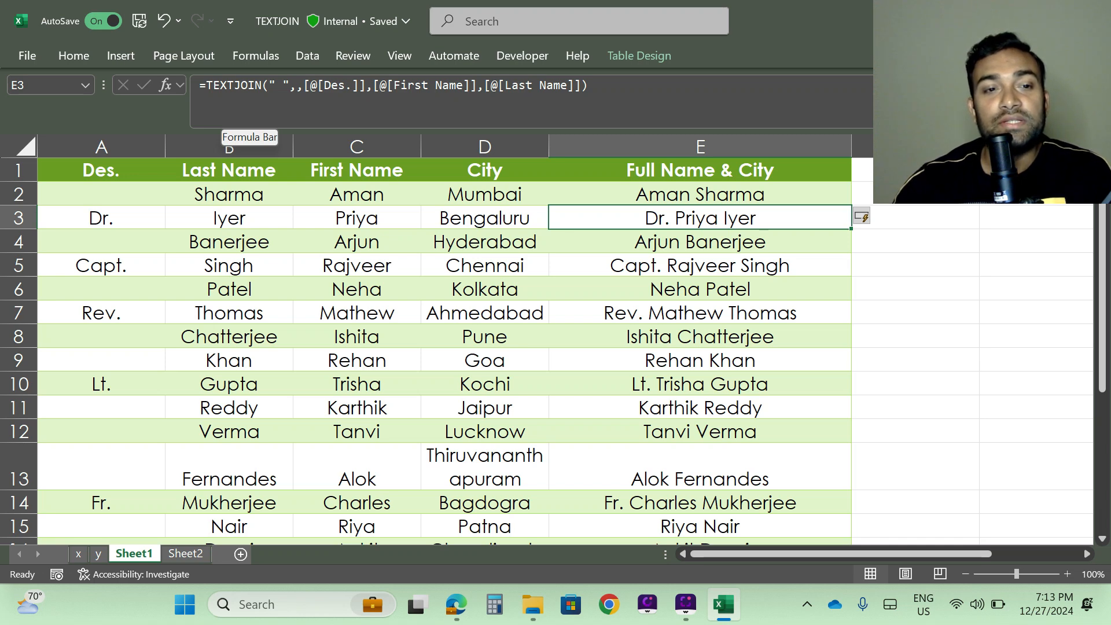
left_click(277, 85)
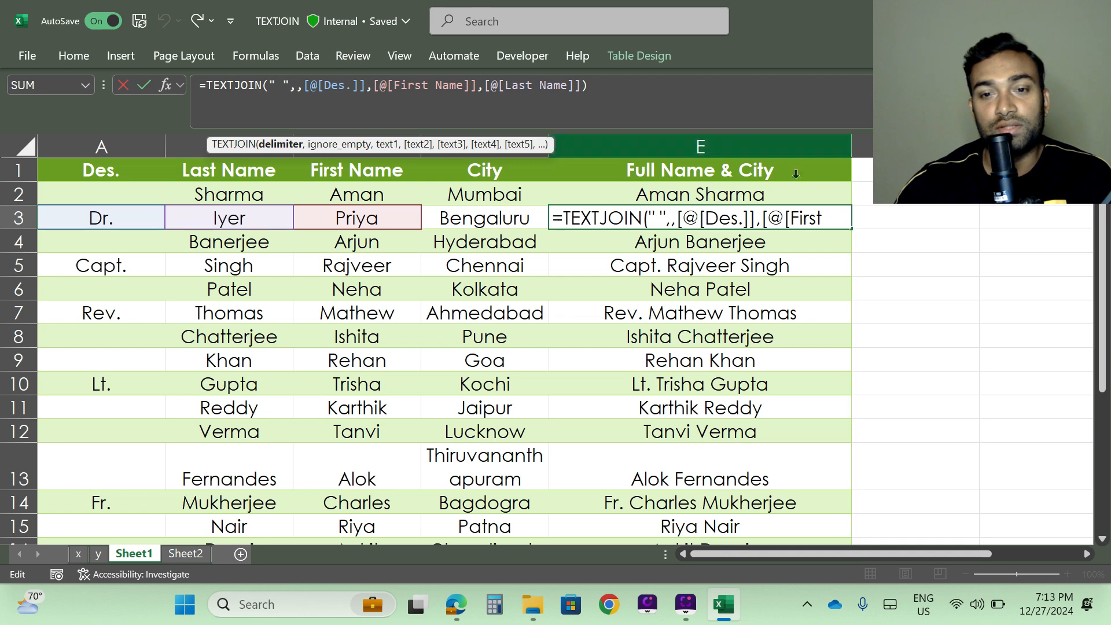
left_click(590, 86)
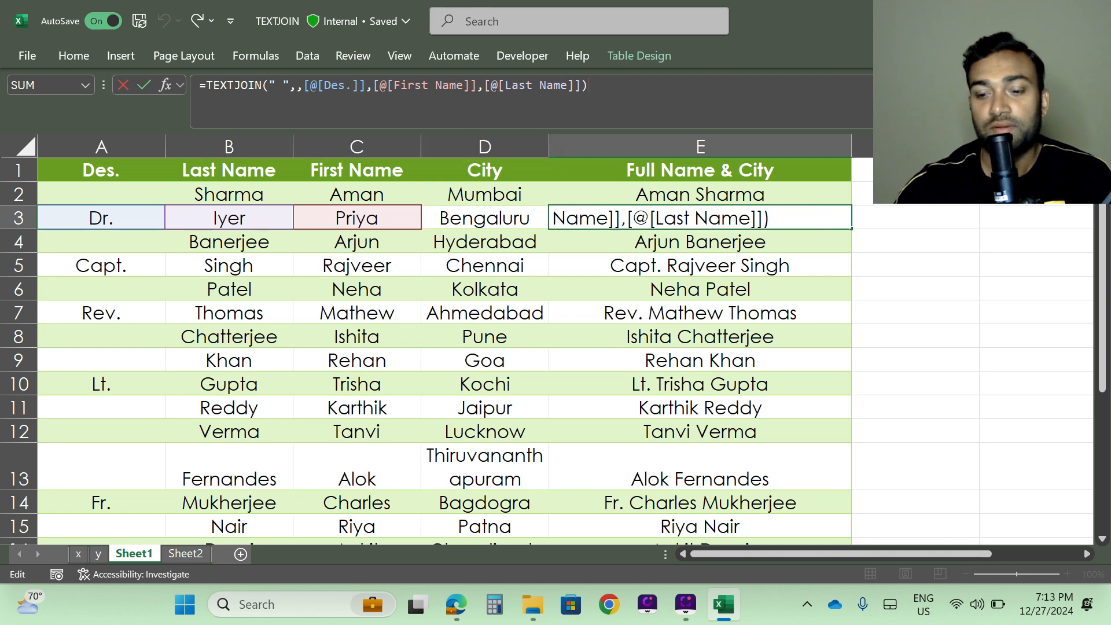
key("Return")
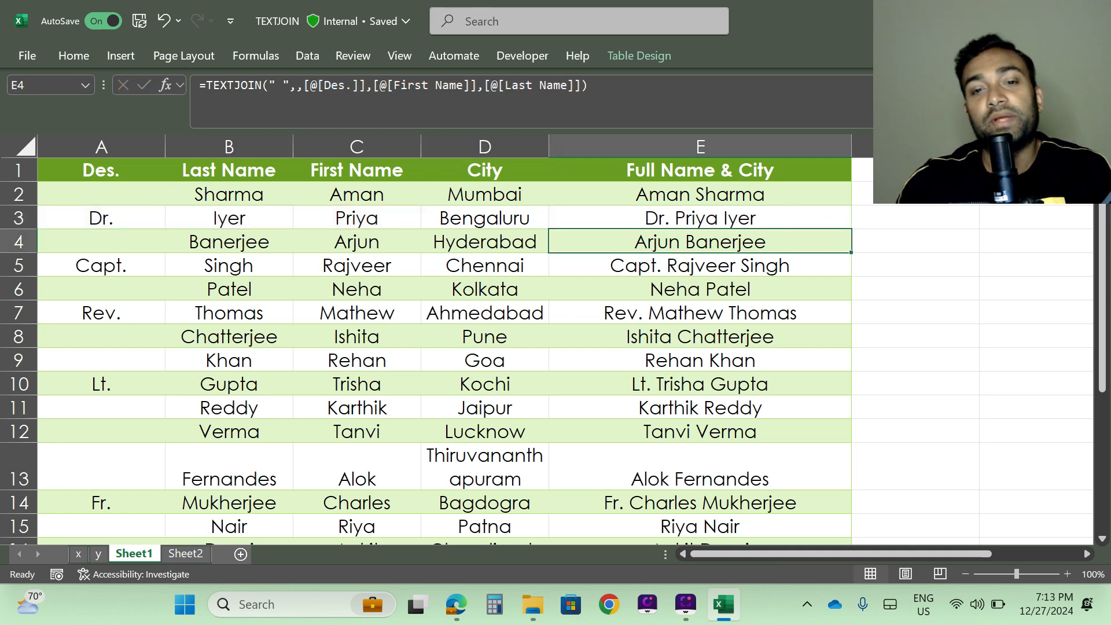
Change the TEXTJOIN delimiter from E4 to "-" and enter the formula for the whole Full Name & City column.
left_click(282, 85)
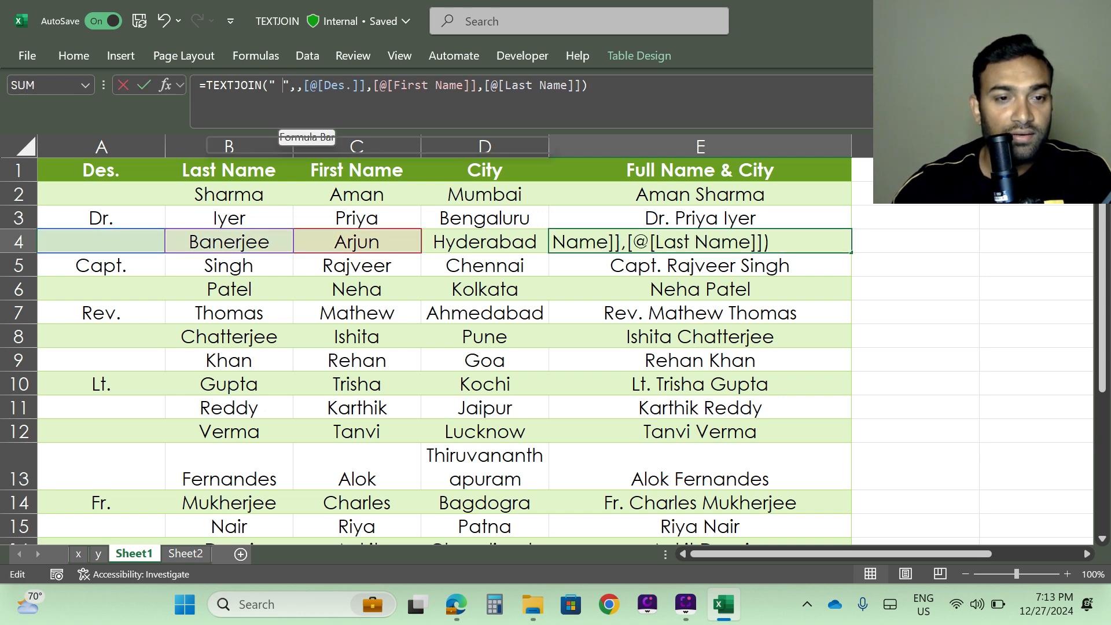
key("BackSpace")
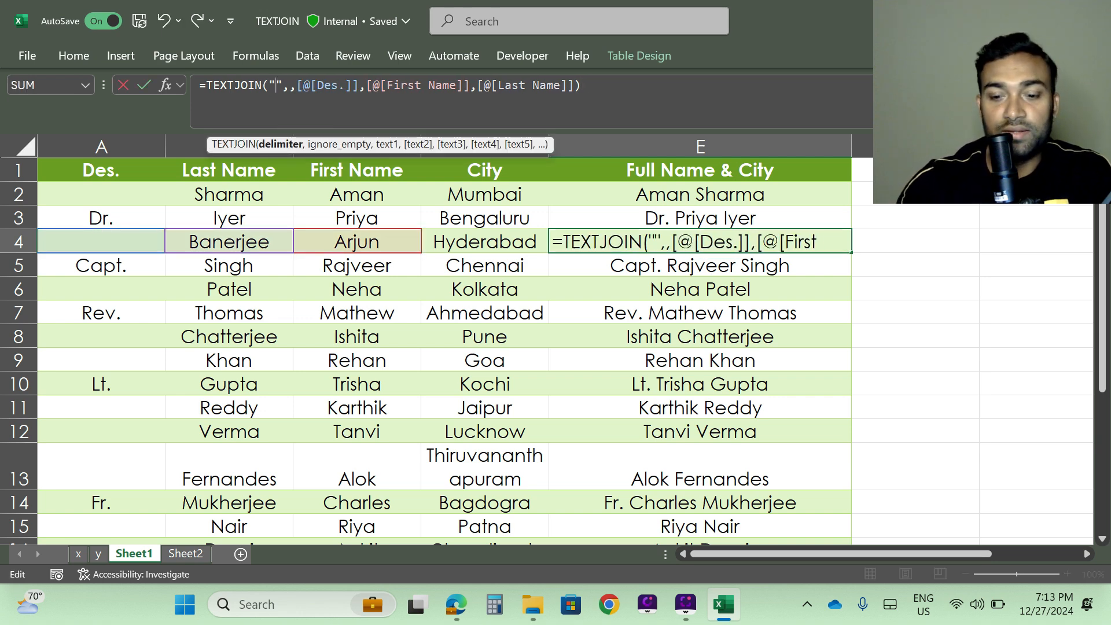
type("-")
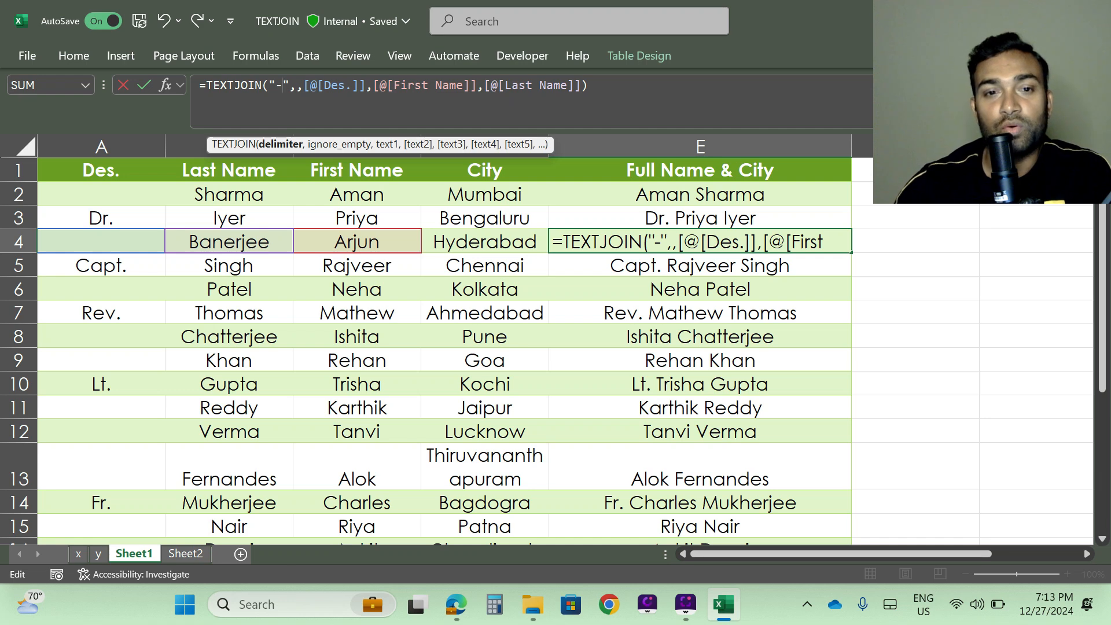
key("End")
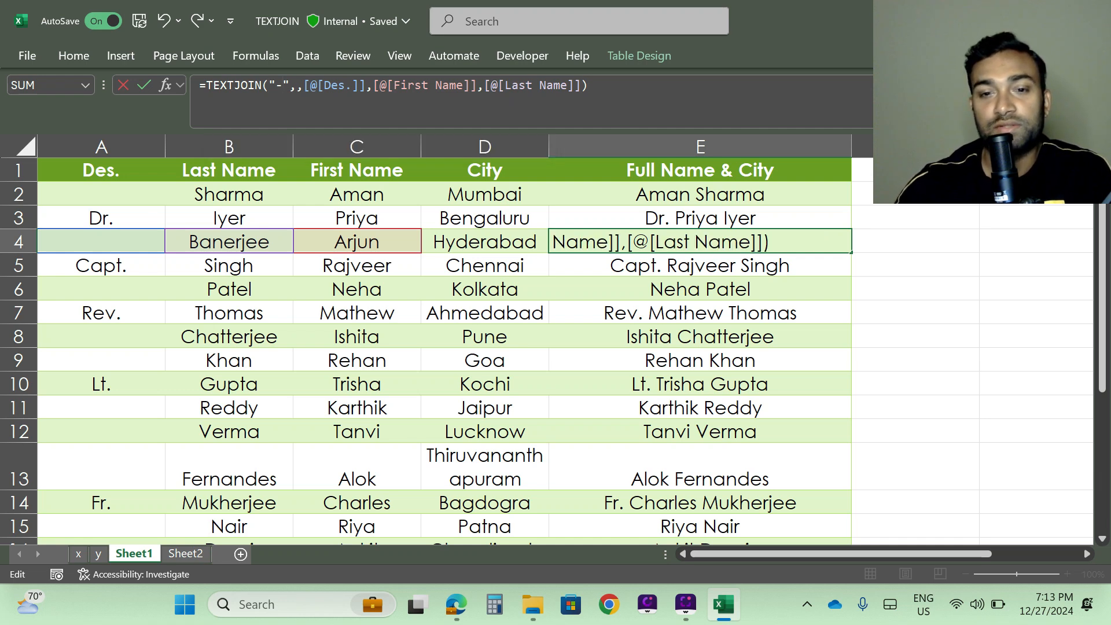
key("Return")
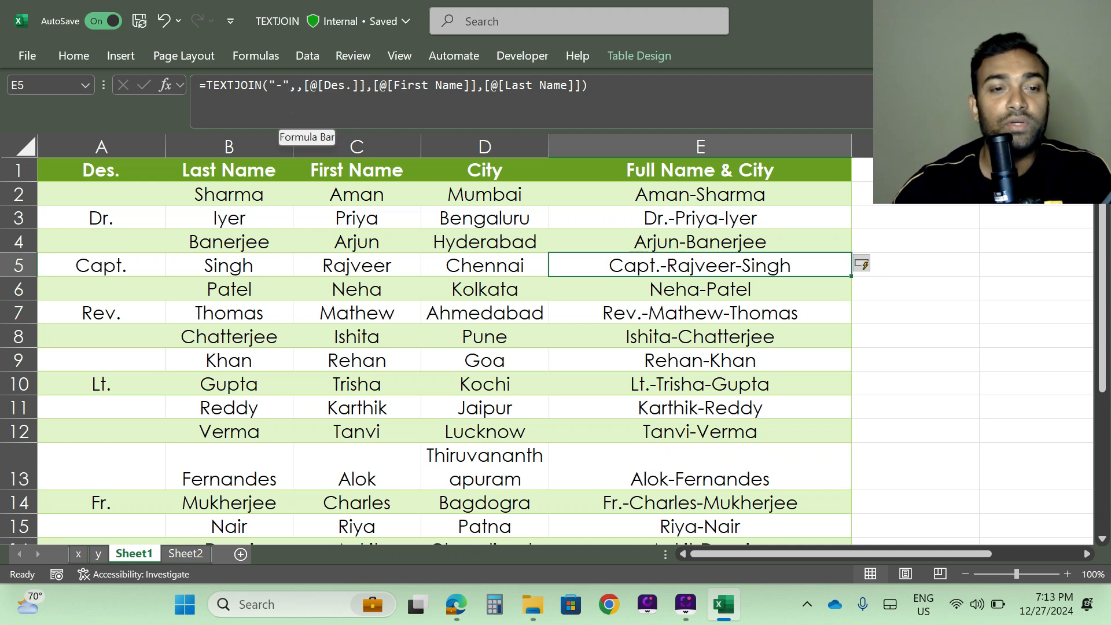
Set the delimiter of the TEXTJOIN formula in E5 back to a space.
left_click(289, 88)
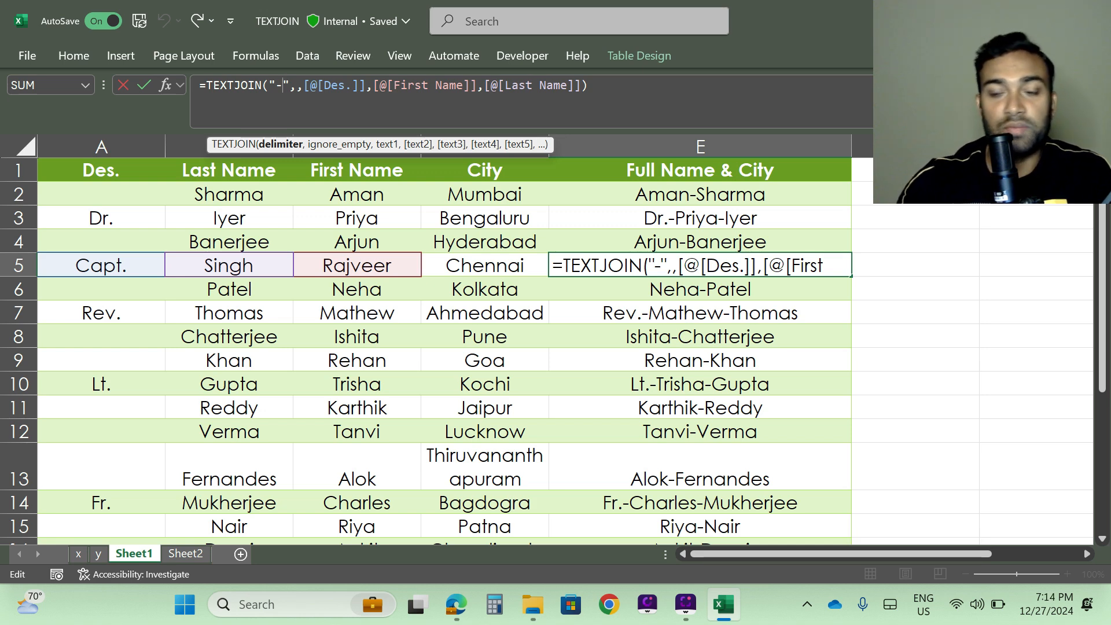
key("BackSpace")
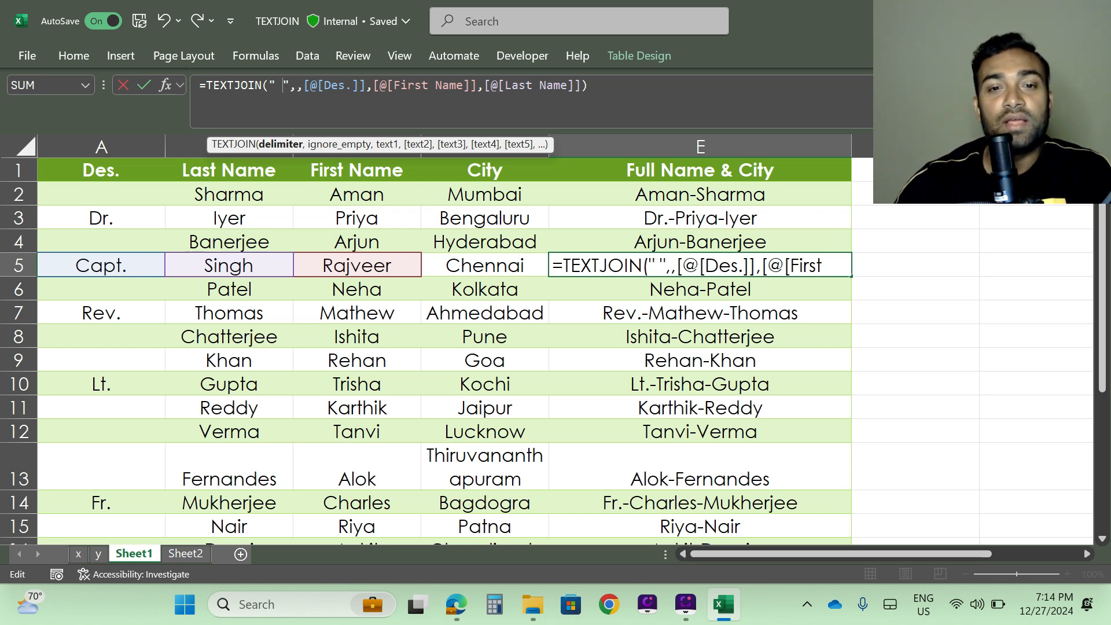
key("End")
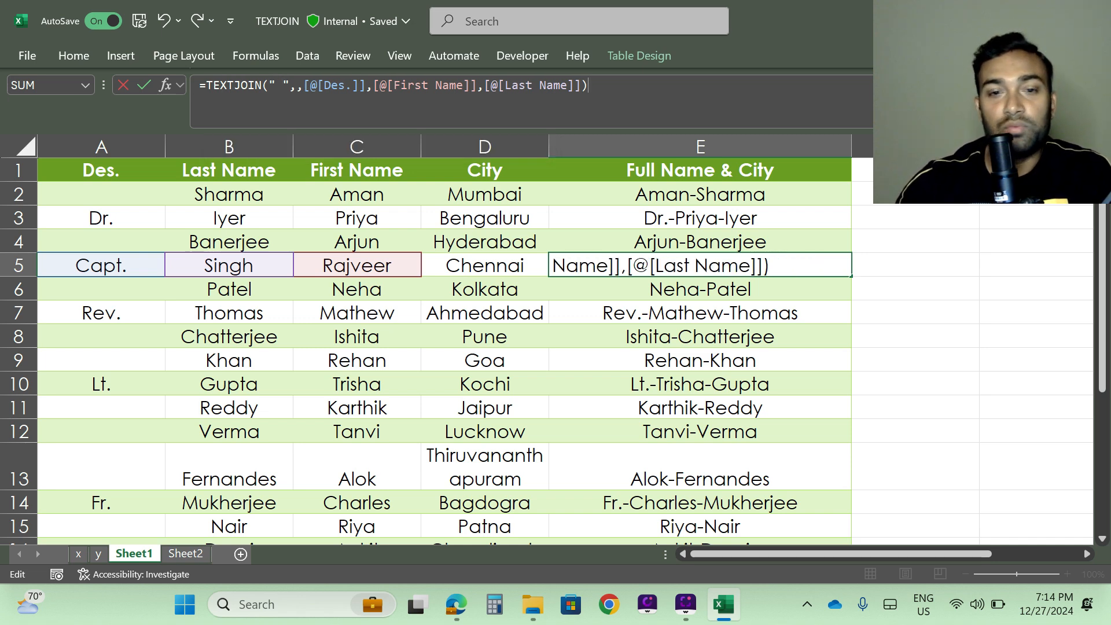
Append a literal "," and the row's City cell as the last text arguments of the E5 formula, and enter it.
key("BackSpace")
type(",")
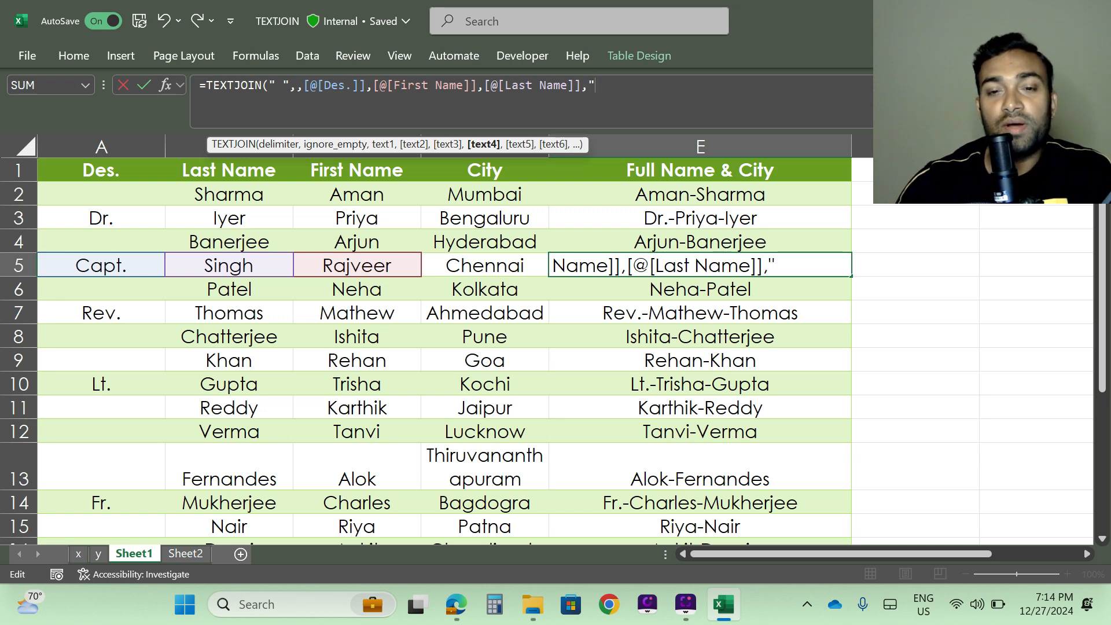
type("\"")
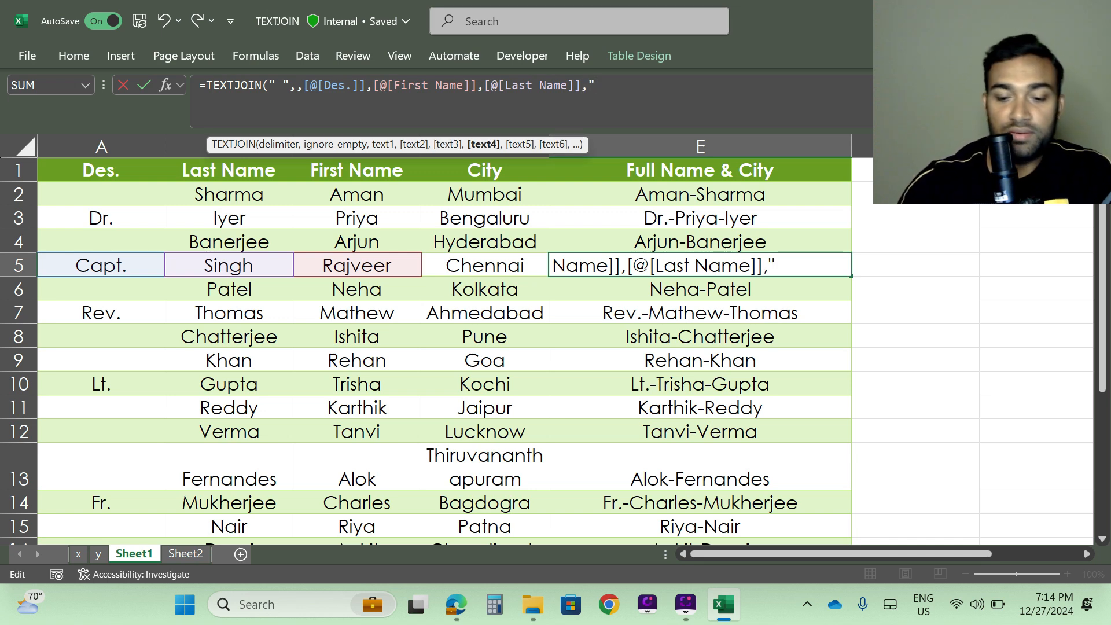
type(",\"")
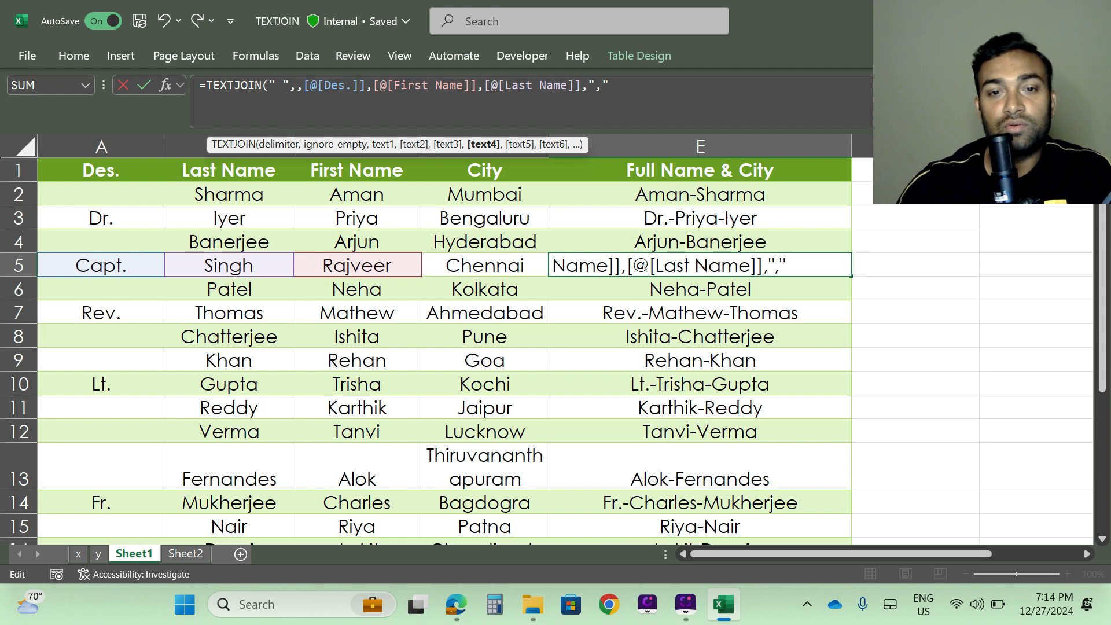
type(",")
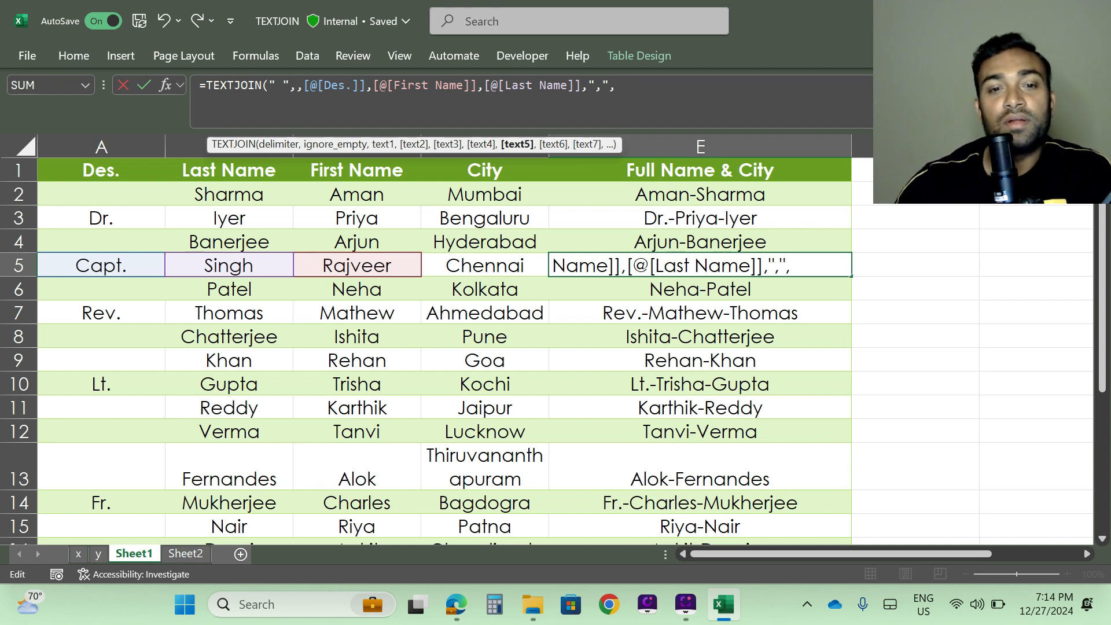
left_click(481, 264)
type(")")
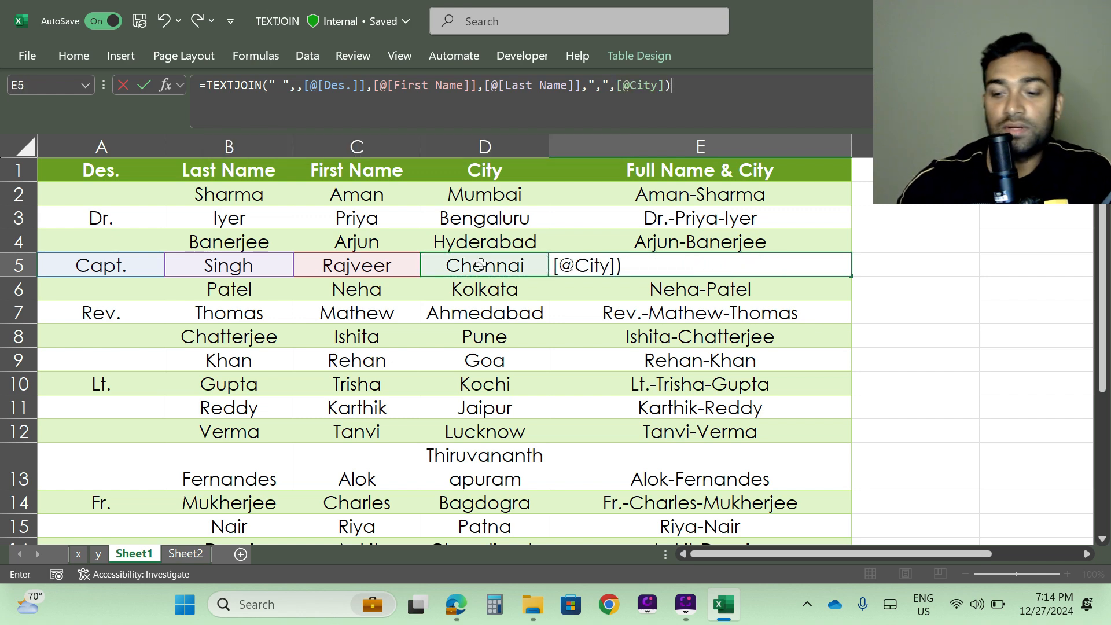
key("Return")
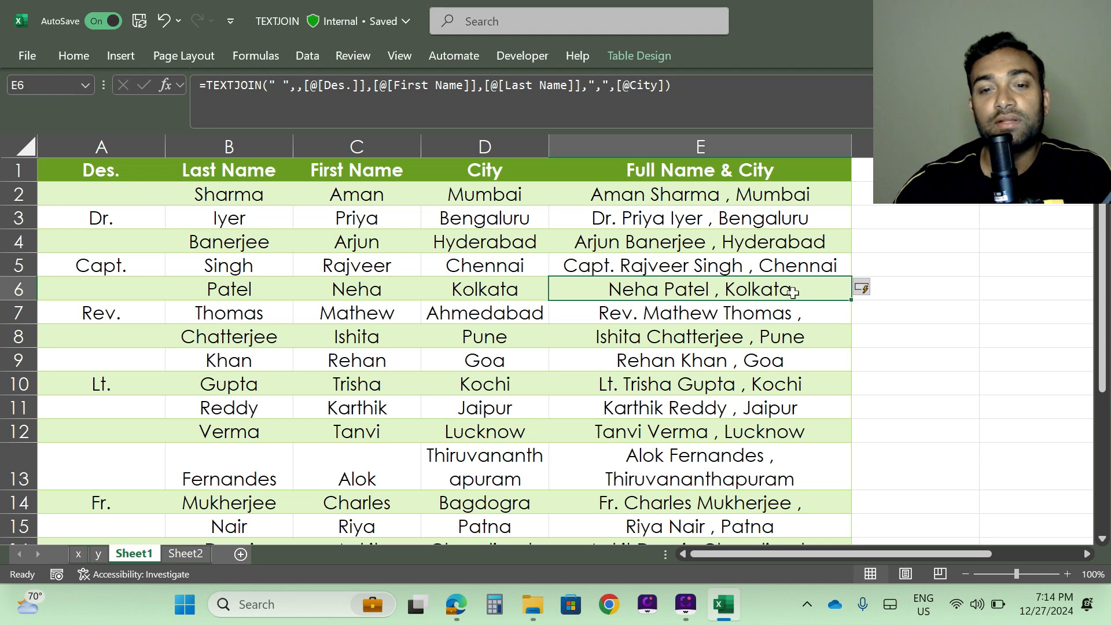
left_click(667, 197)
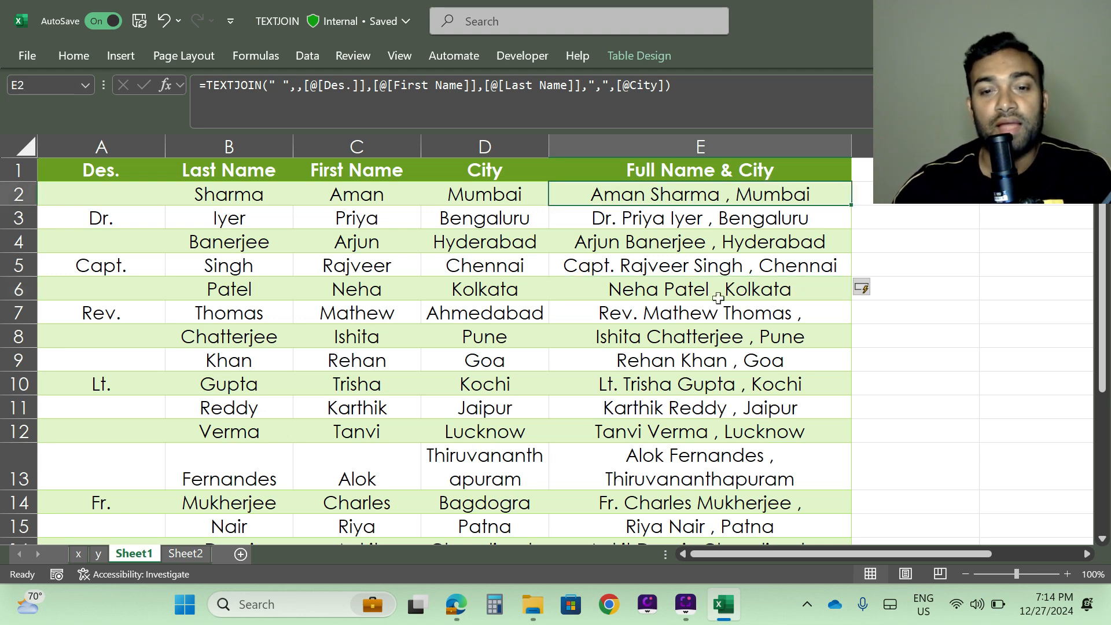
left_click(685, 291)
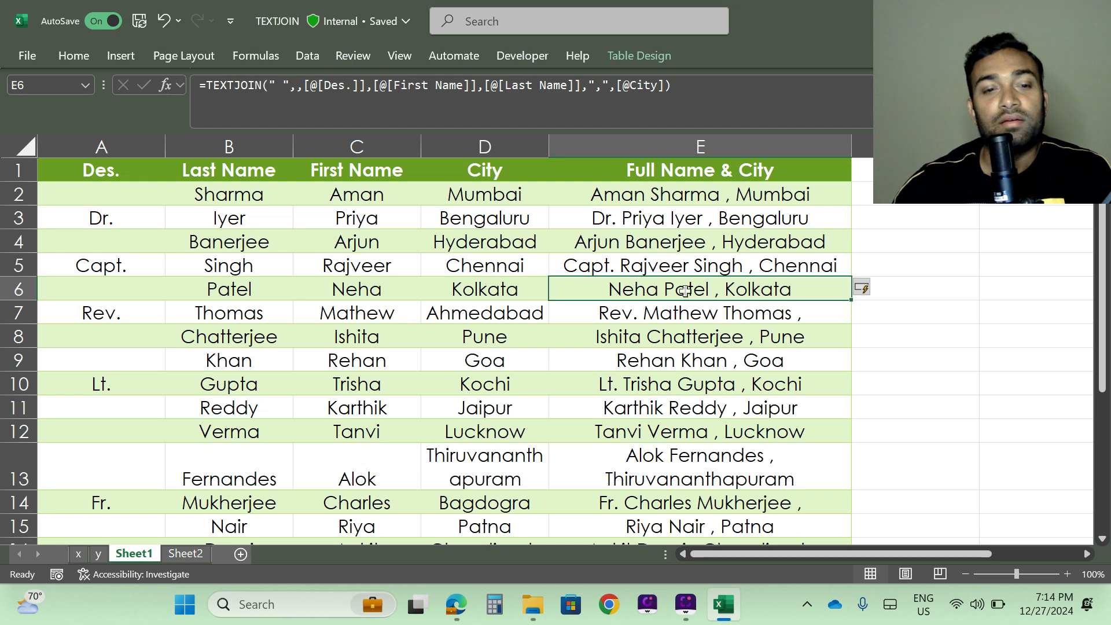
left_click(713, 265)
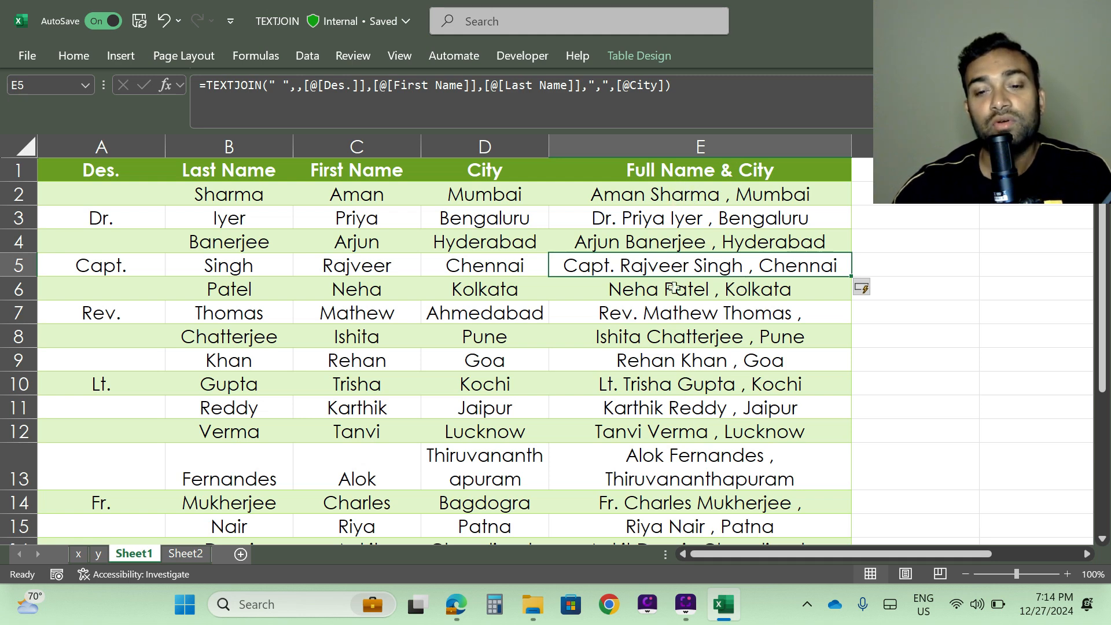
scroll(675, 375, "down", 5)
scroll(696, 405, "up", 5)
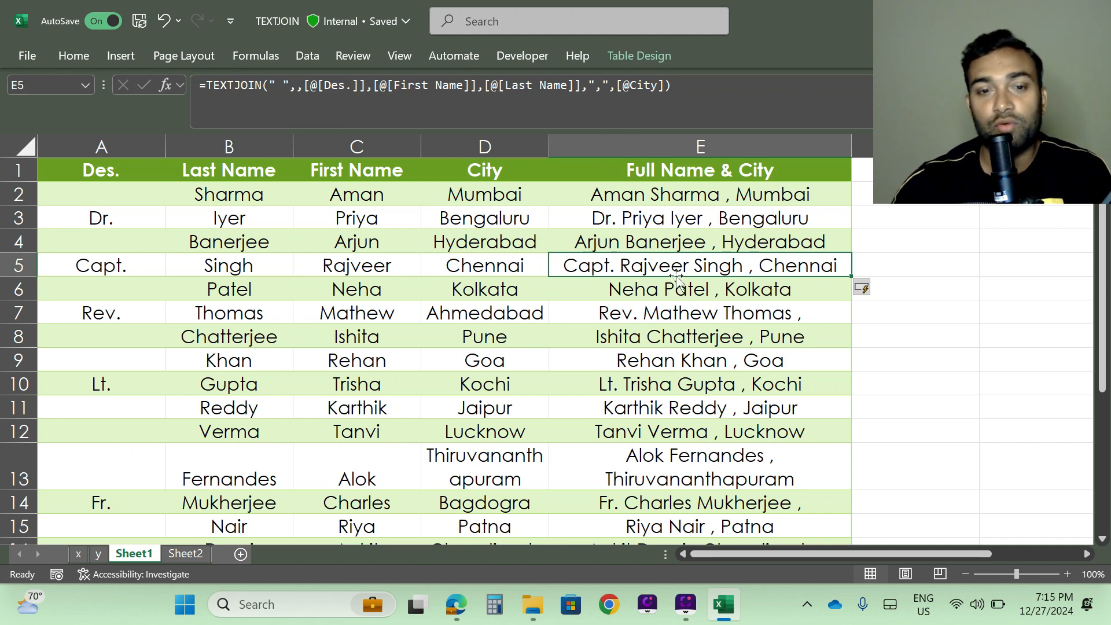
Switch to Sheet2 and examine the City, Population, Mayor, State and Founded columns of its data.
left_click(186, 553)
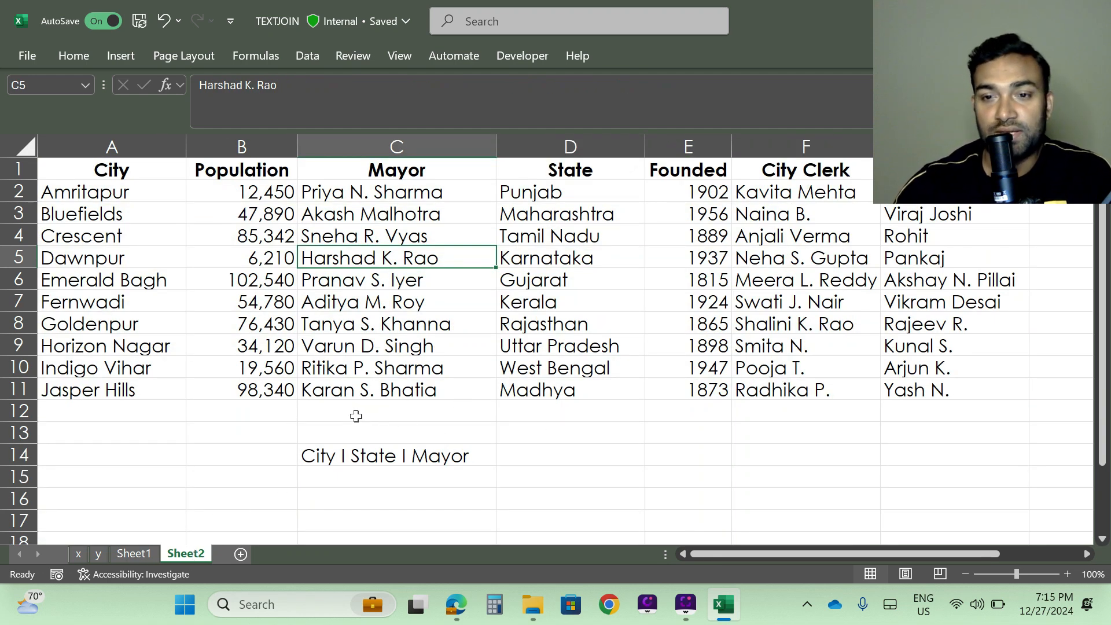
left_click(98, 192)
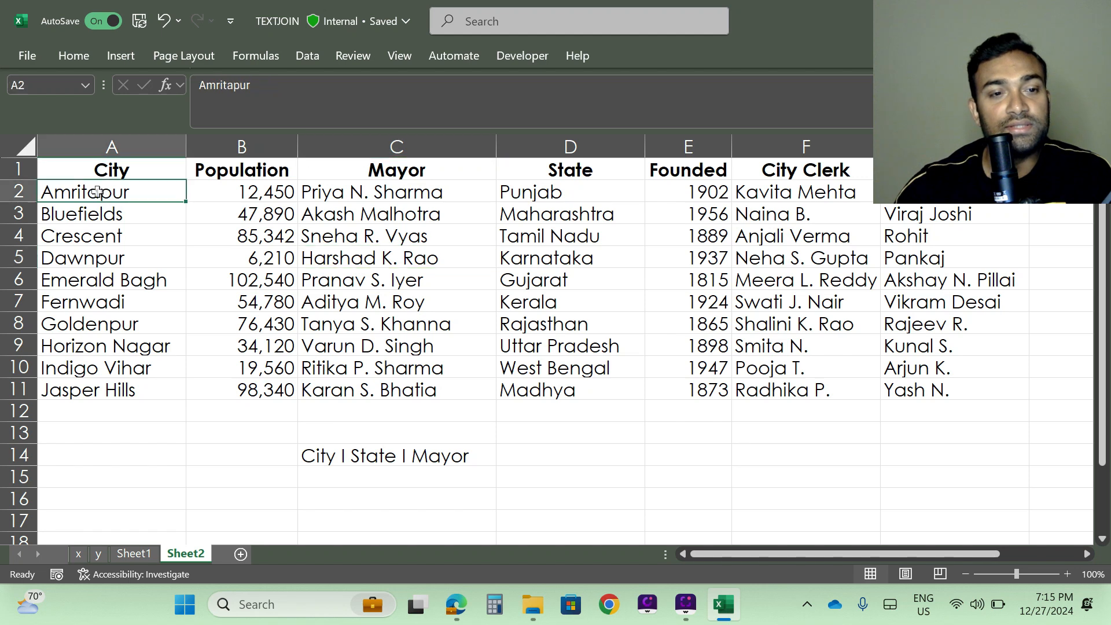
left_click(234, 180)
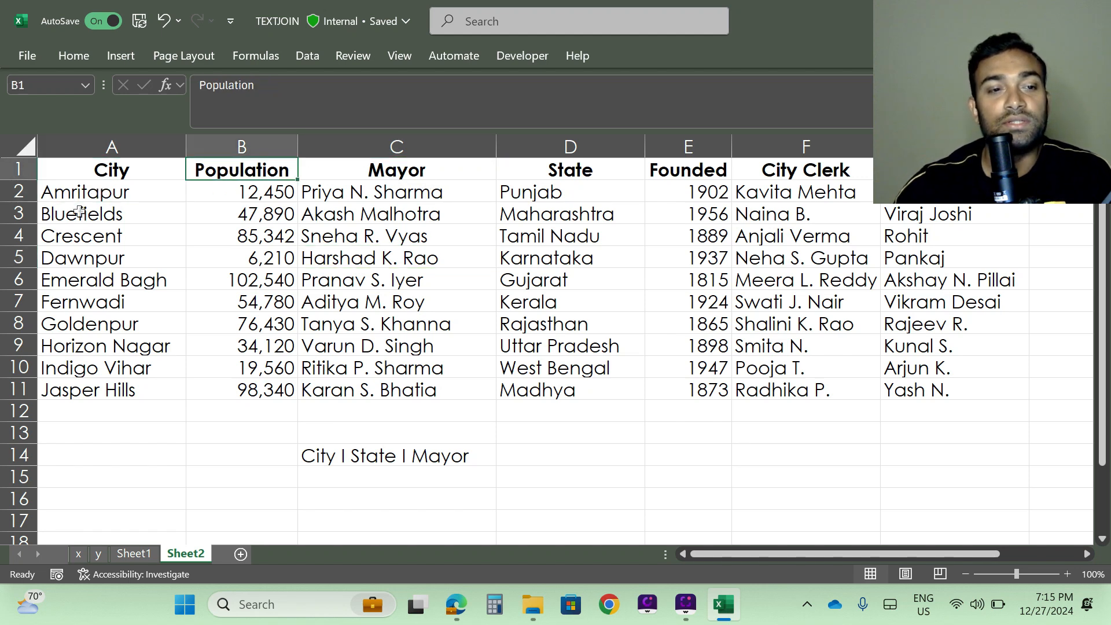
left_click(363, 200)
left_click(560, 194)
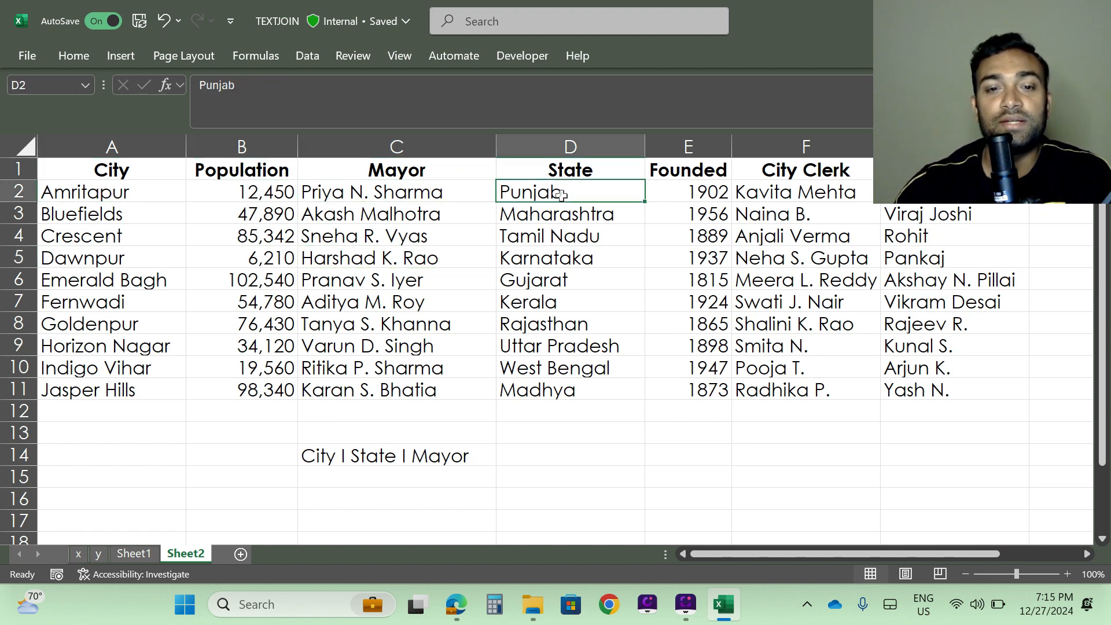
left_click(691, 195)
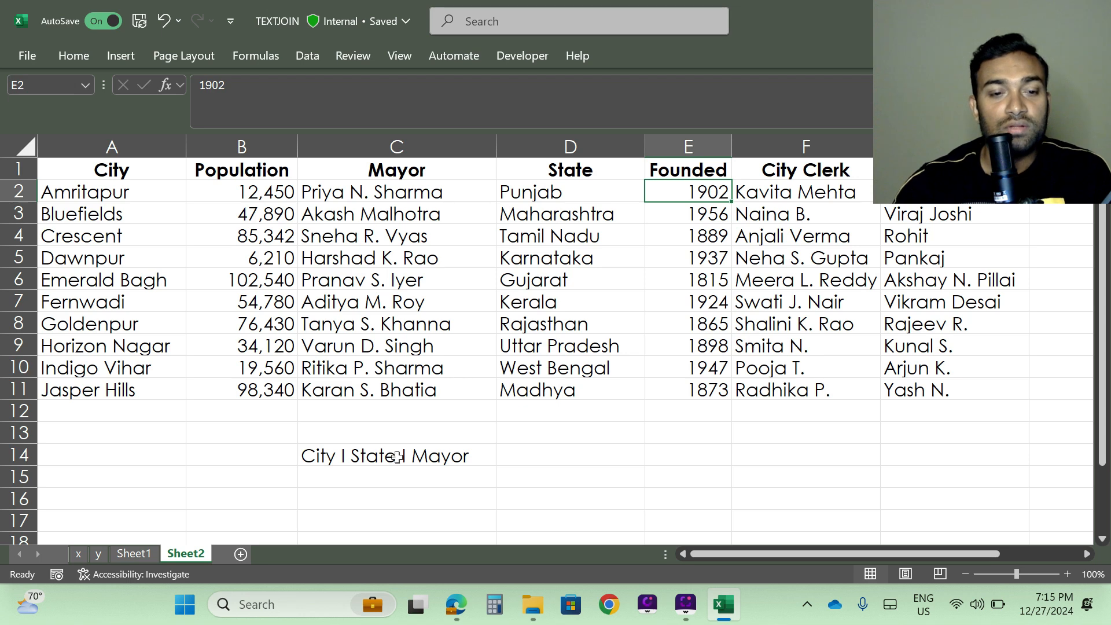
Convert the Sheet2 data range $A$1:$G$11 into a table with headers.
left_click(327, 473)
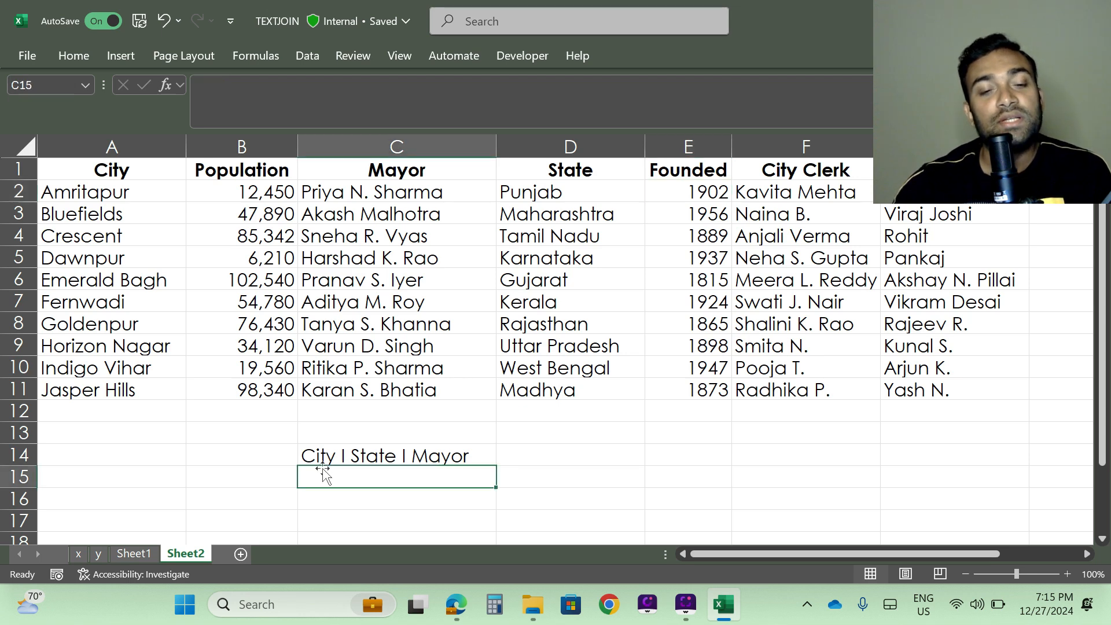
left_click(376, 460)
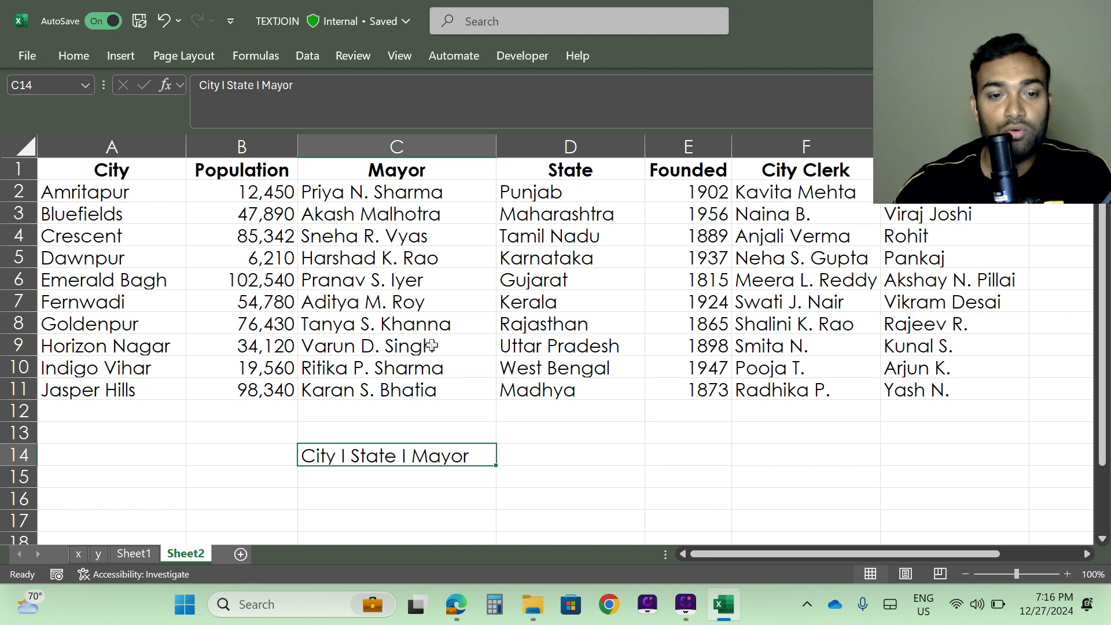
left_click(372, 285)
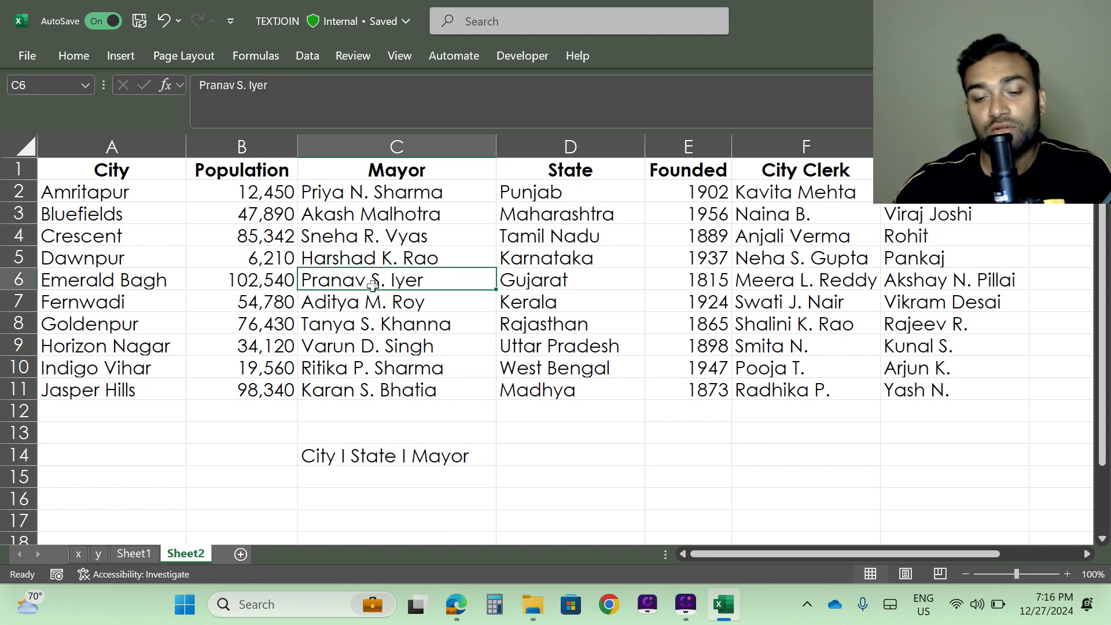
key("ctrl+t")
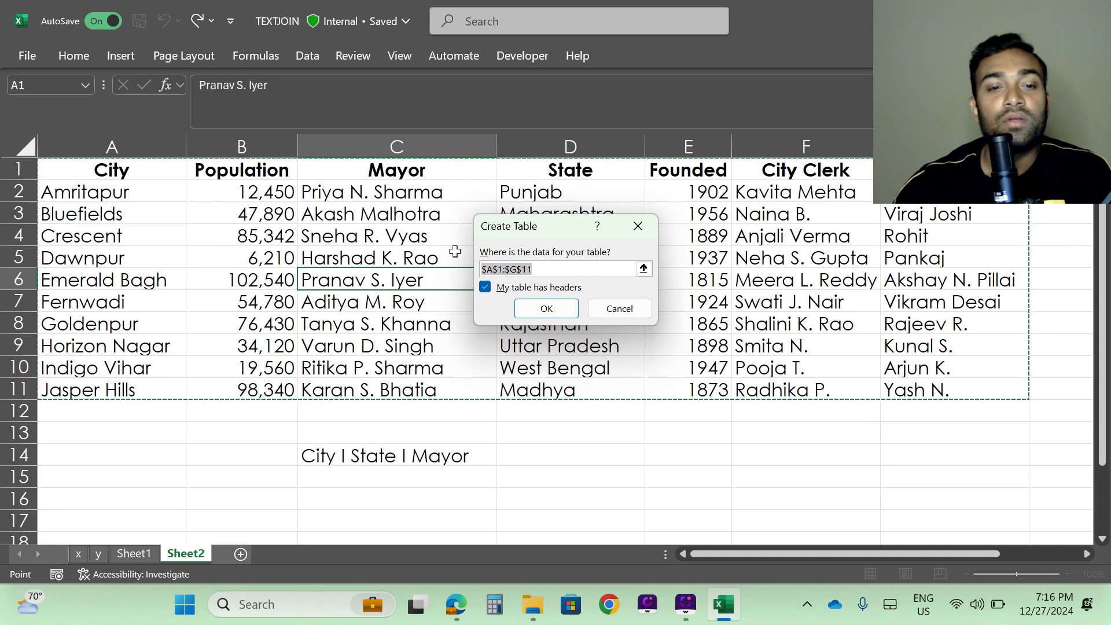
left_click(537, 306)
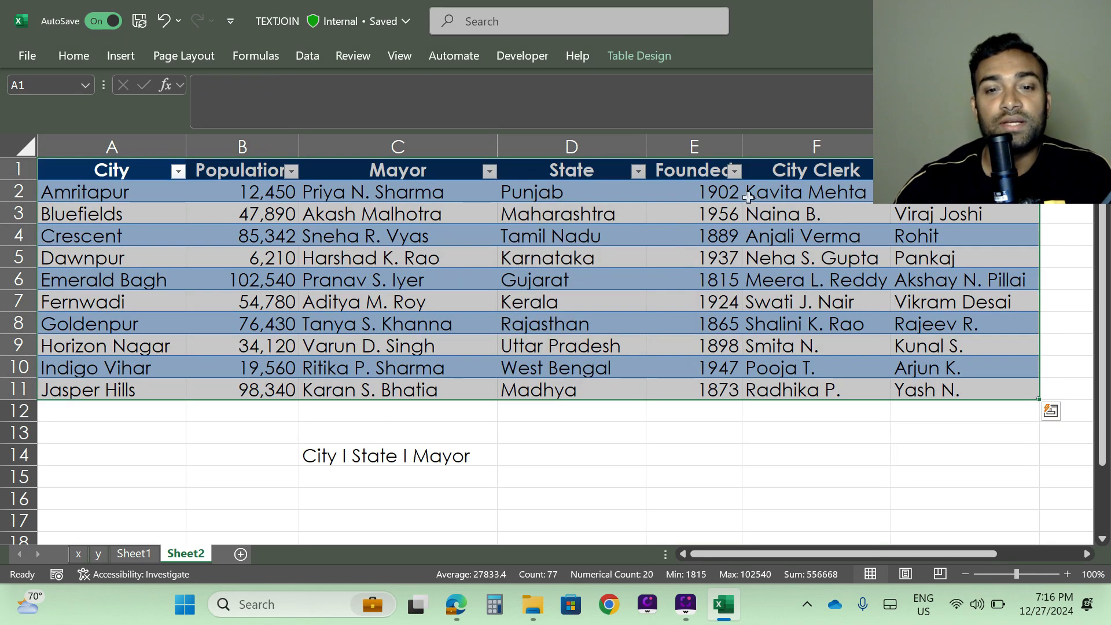
Turn off the filter buttons in the city table's header row.
left_click(633, 56)
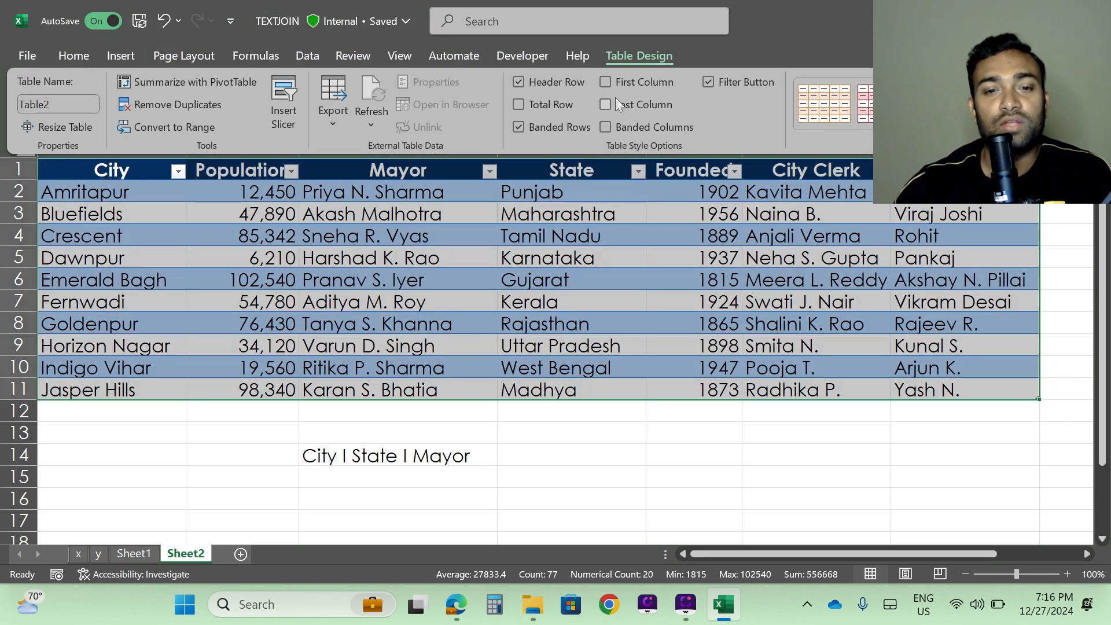
left_click(708, 81)
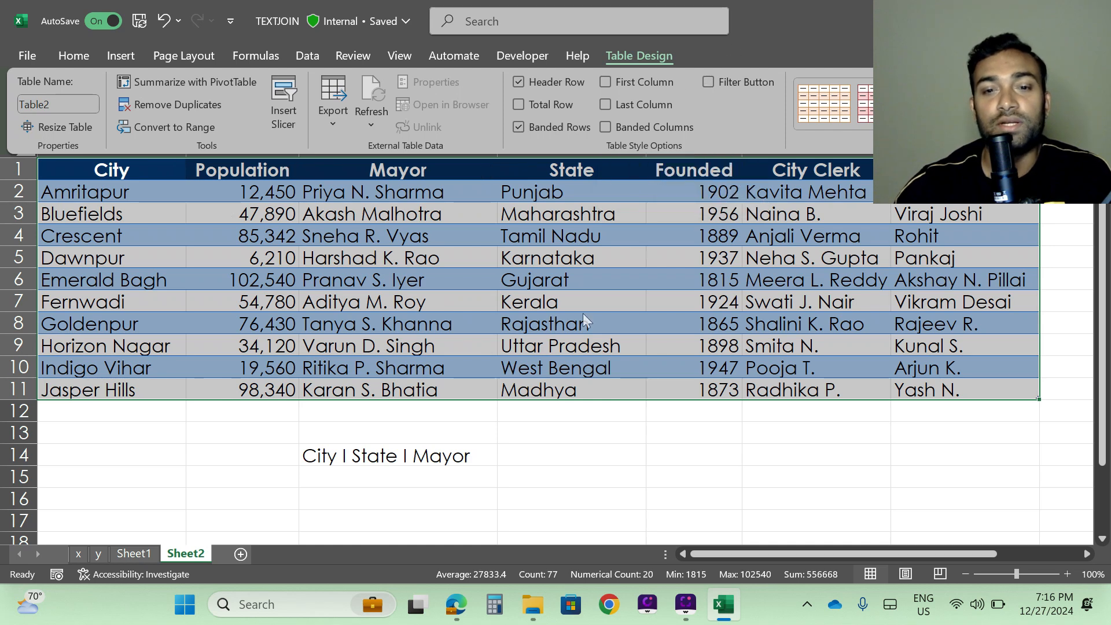
left_click(561, 297)
left_click(405, 298)
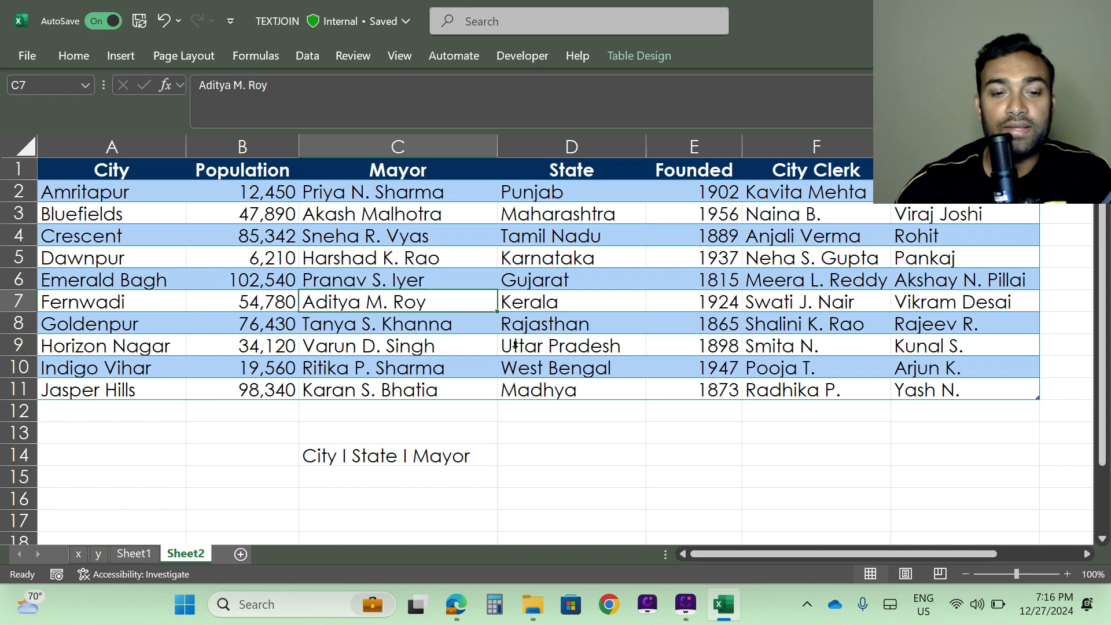
Start a TEXTJOIN formula in C15 with "I" as the delimiter and FALSE for ignore_empty.
scroll(418, 409, "down", 2)
left_click(376, 353)
scroll(474, 440, "up", 2)
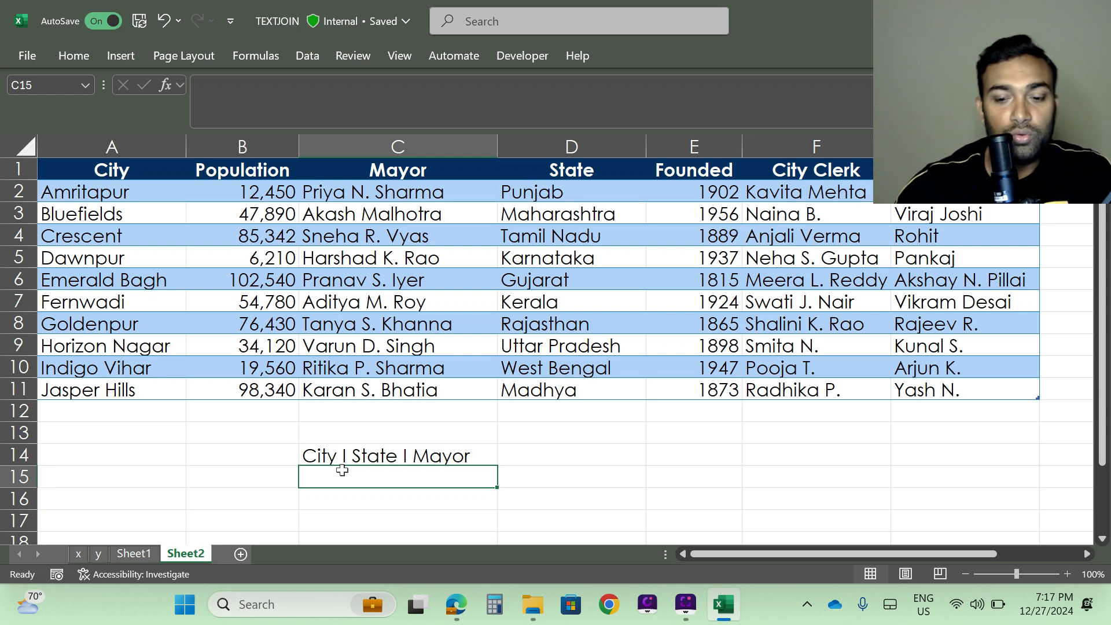
type("=text")
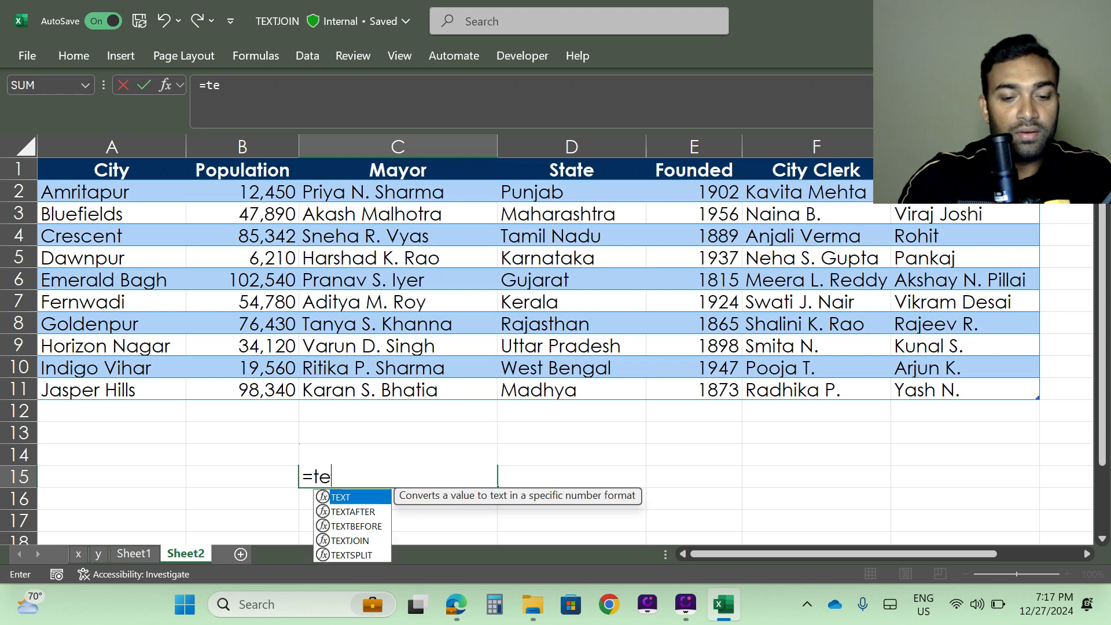
key("Down")
key("Down")
key("Down")
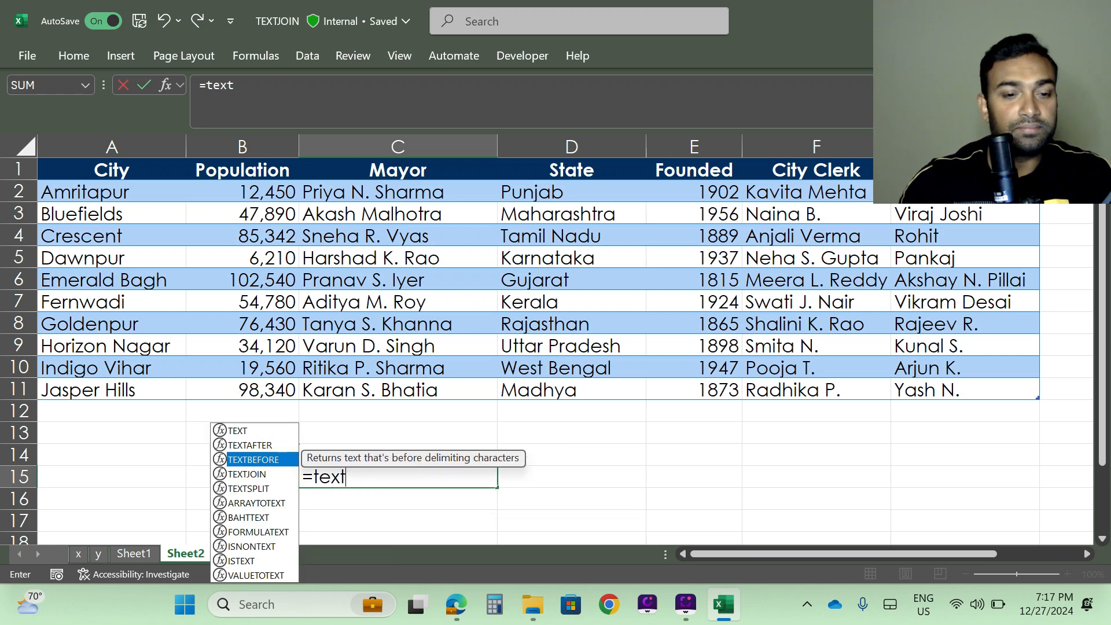
key("Tab")
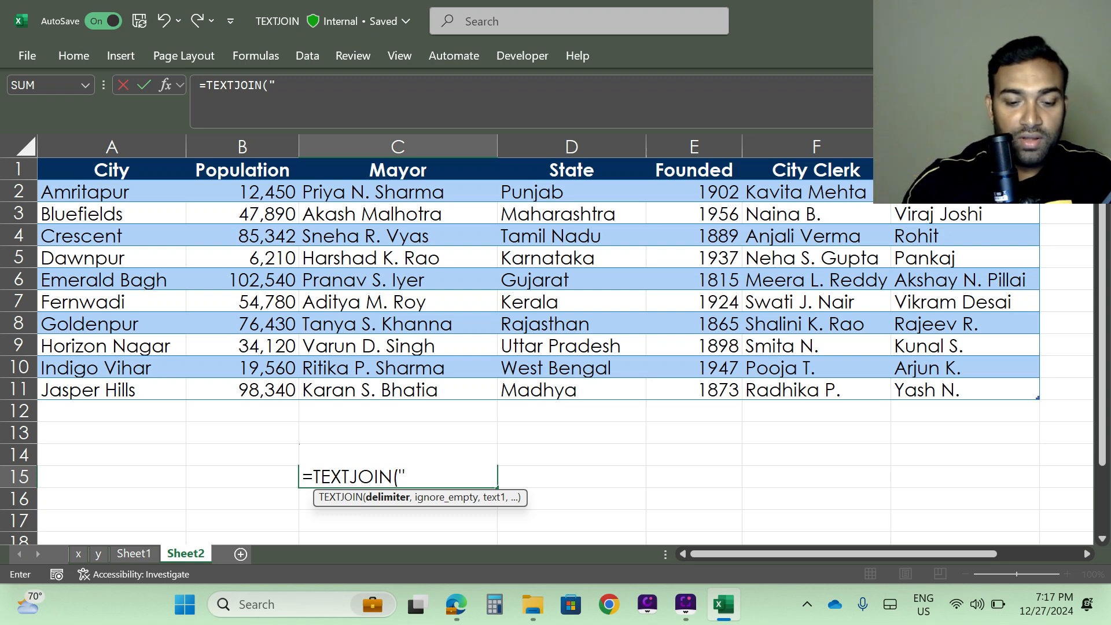
type("|")
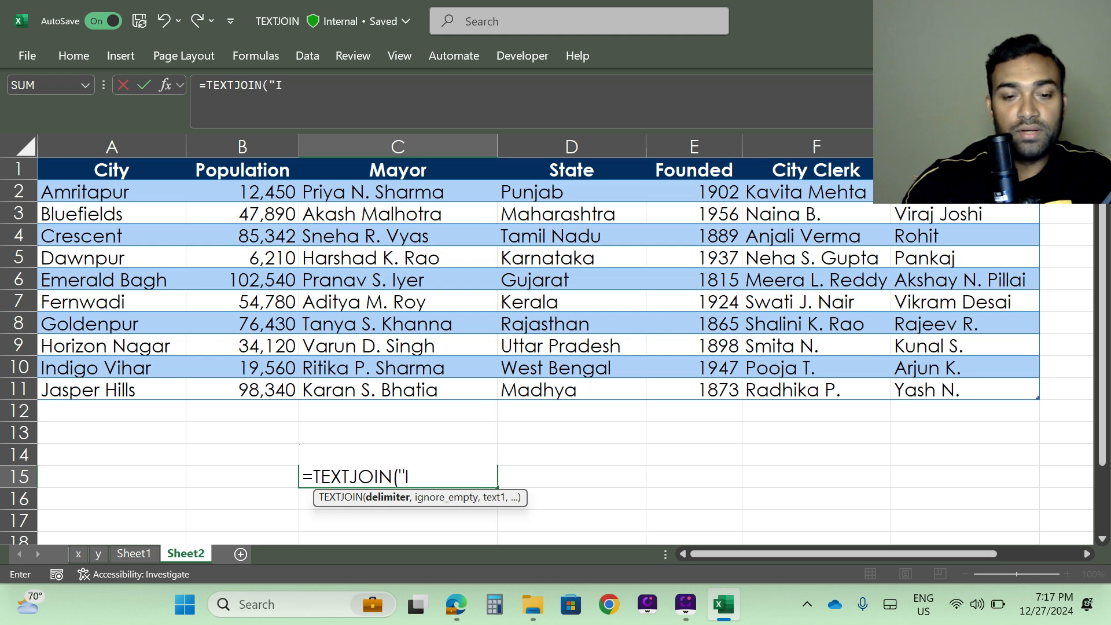
type("\",")
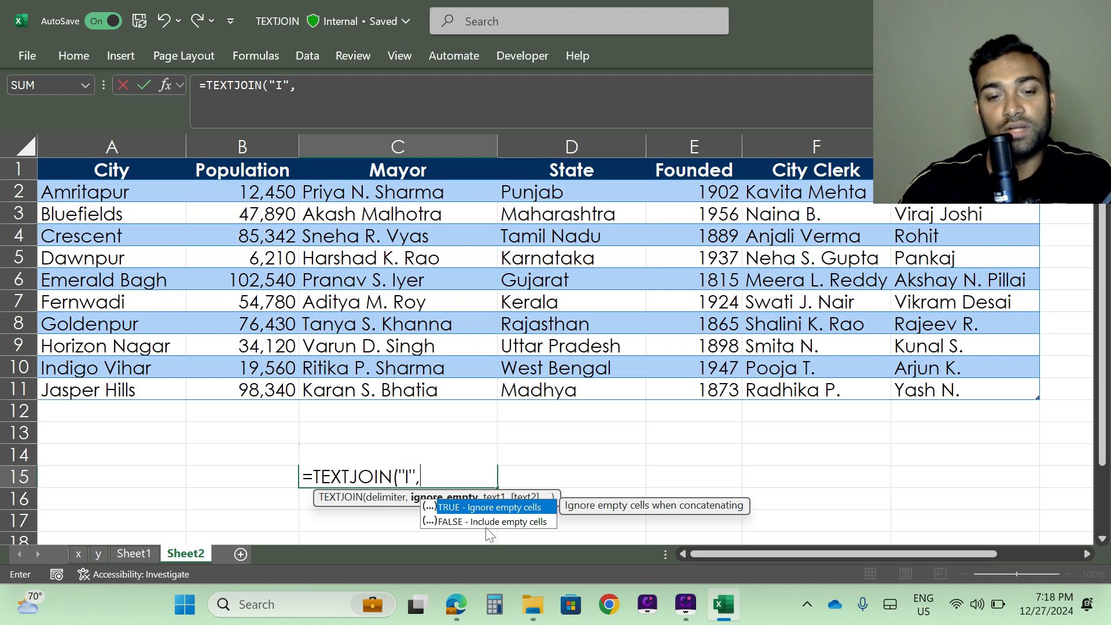
key("Down")
key("Tab")
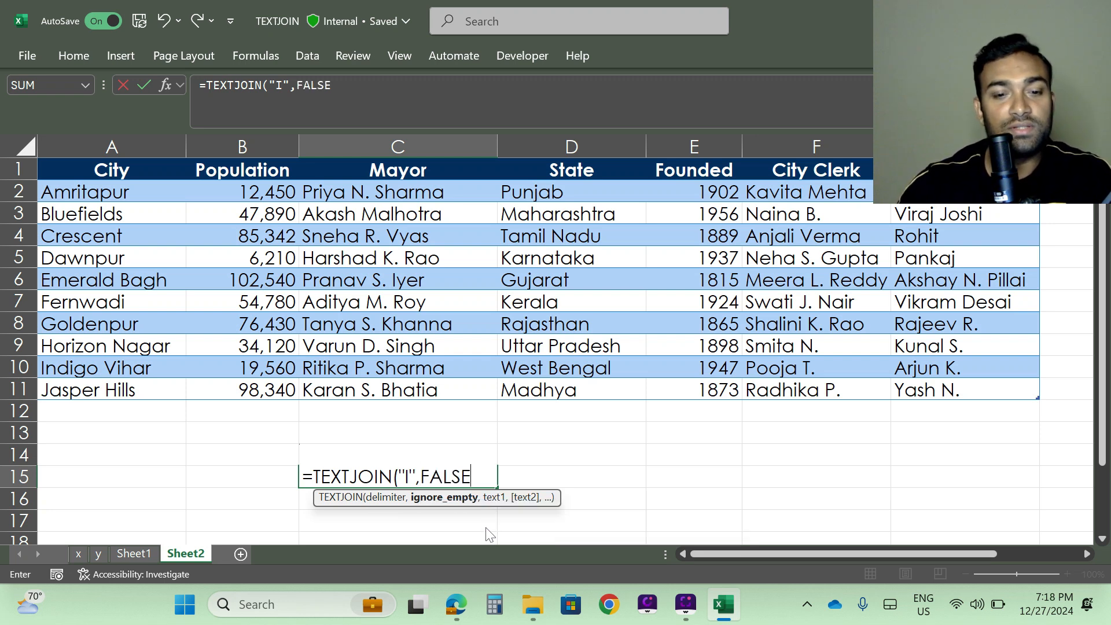
type(",")
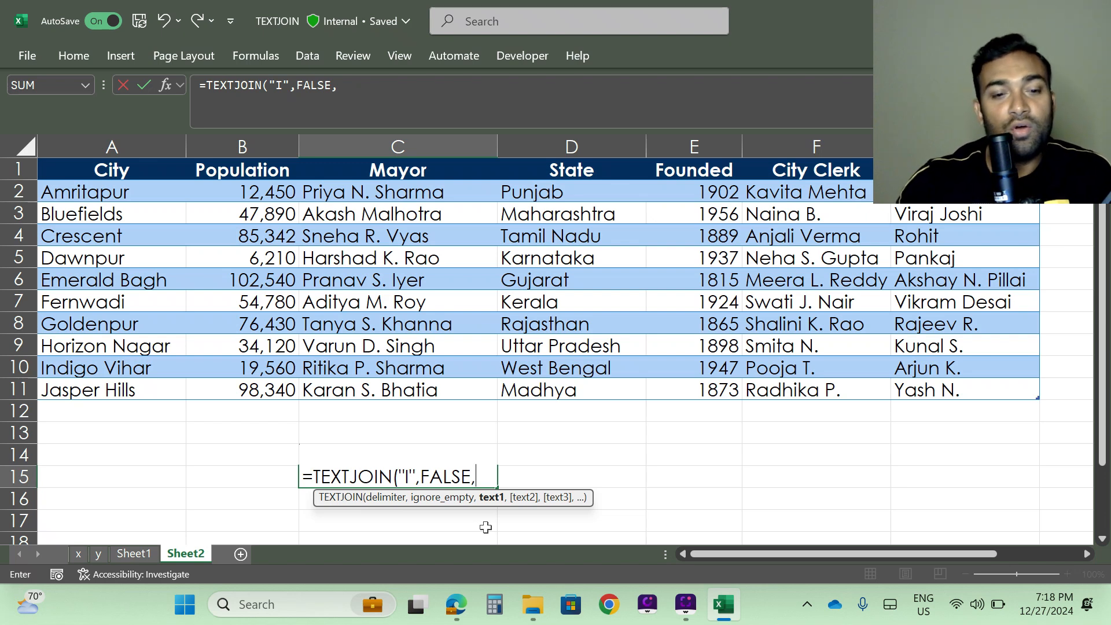
Add the first record's City (A2), State (D2) and Mayor (C2) cells as the text arguments and enter the formula.
scroll(485, 312, "down", 1)
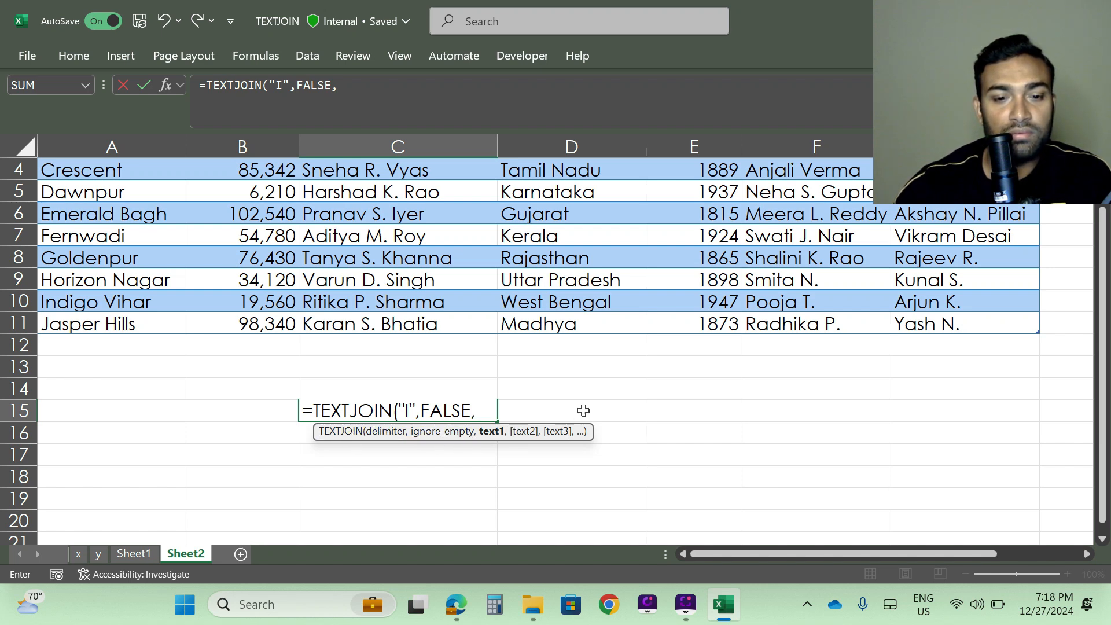
left_click_drag(564, 425, 712, 357)
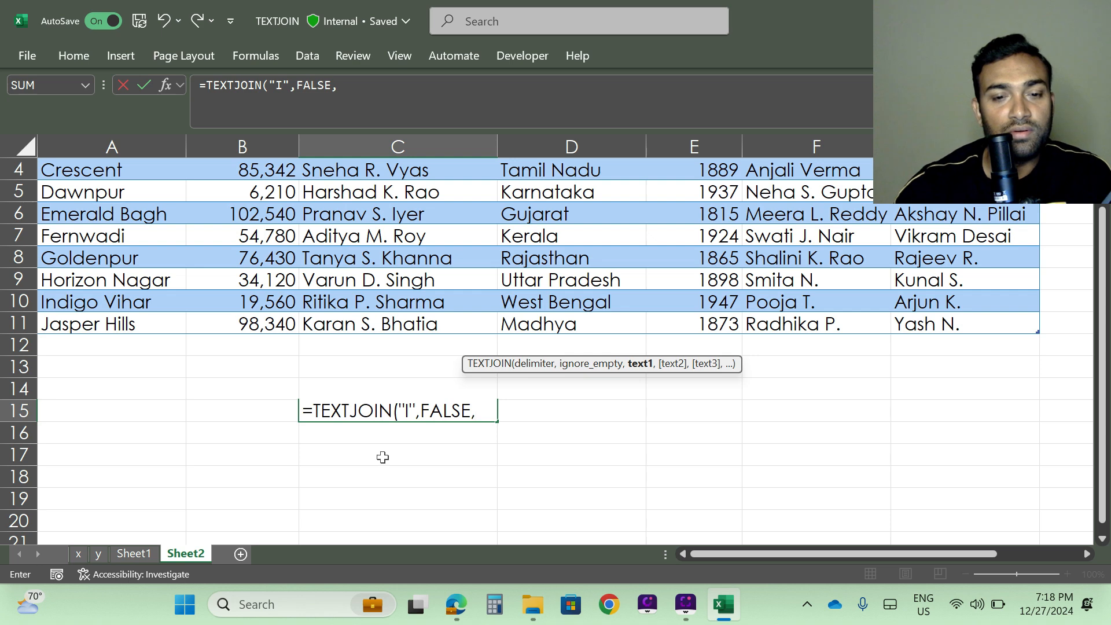
scroll(256, 409, "up", 1)
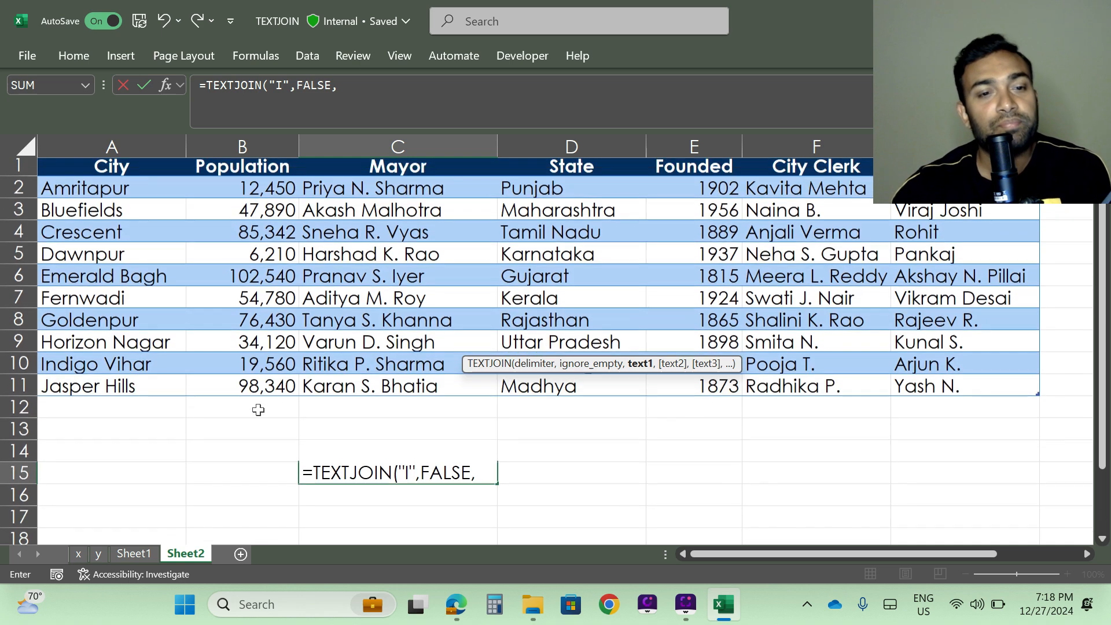
left_click(108, 192)
type(",")
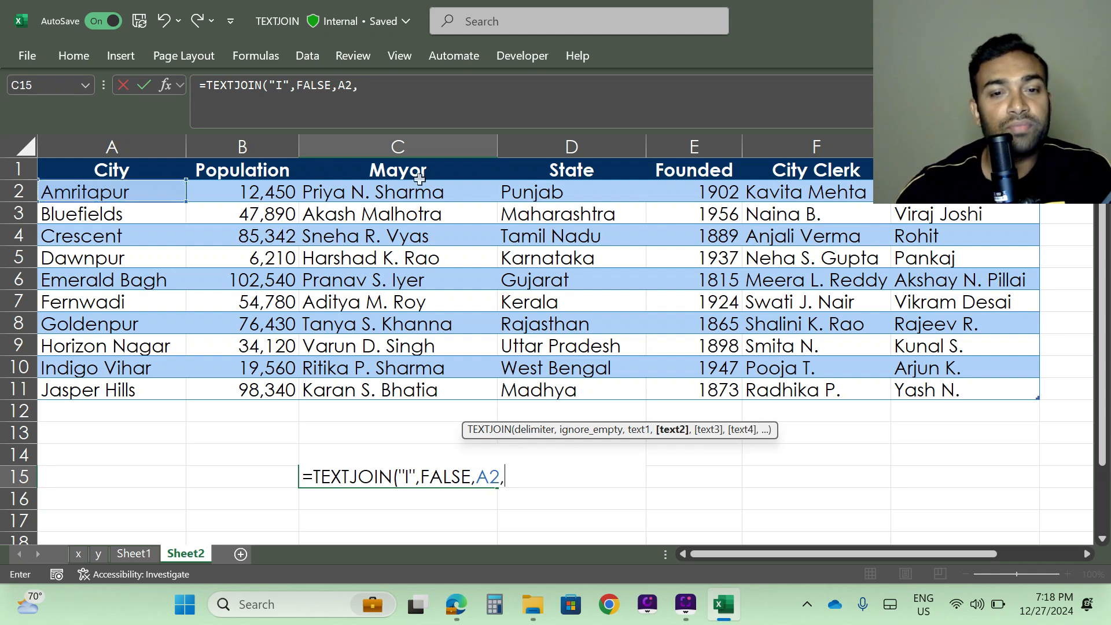
left_click(534, 192)
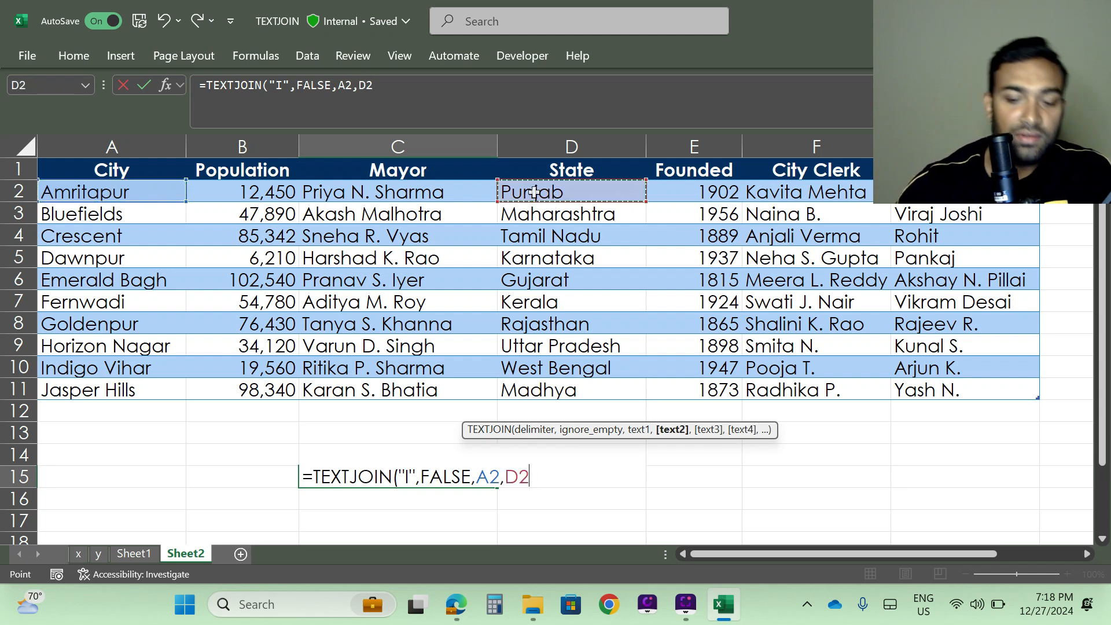
type(",")
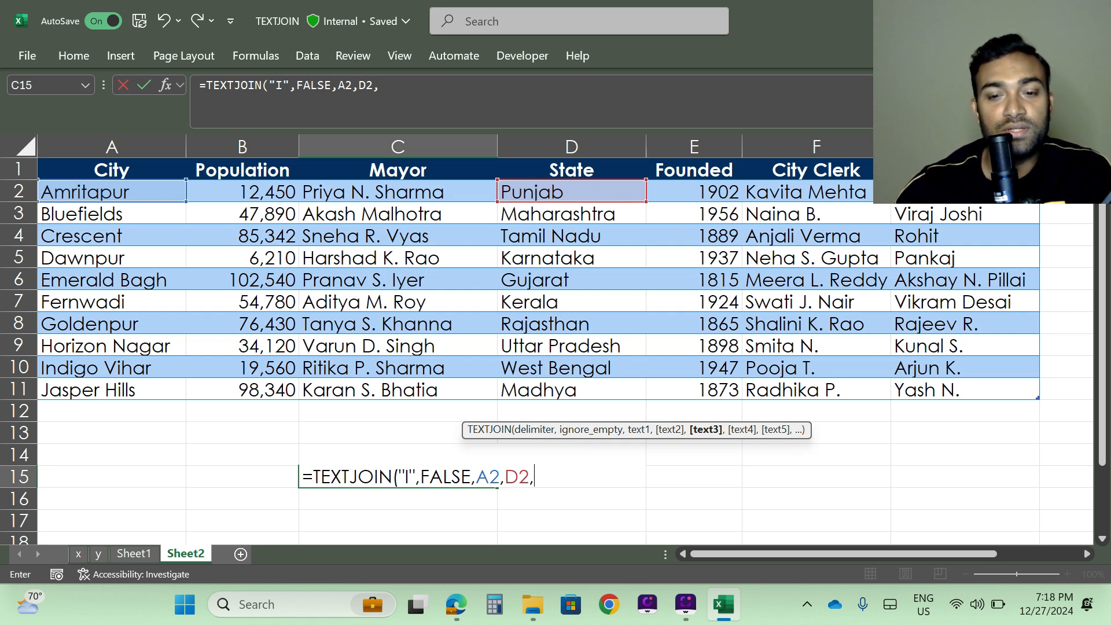
left_click(375, 194)
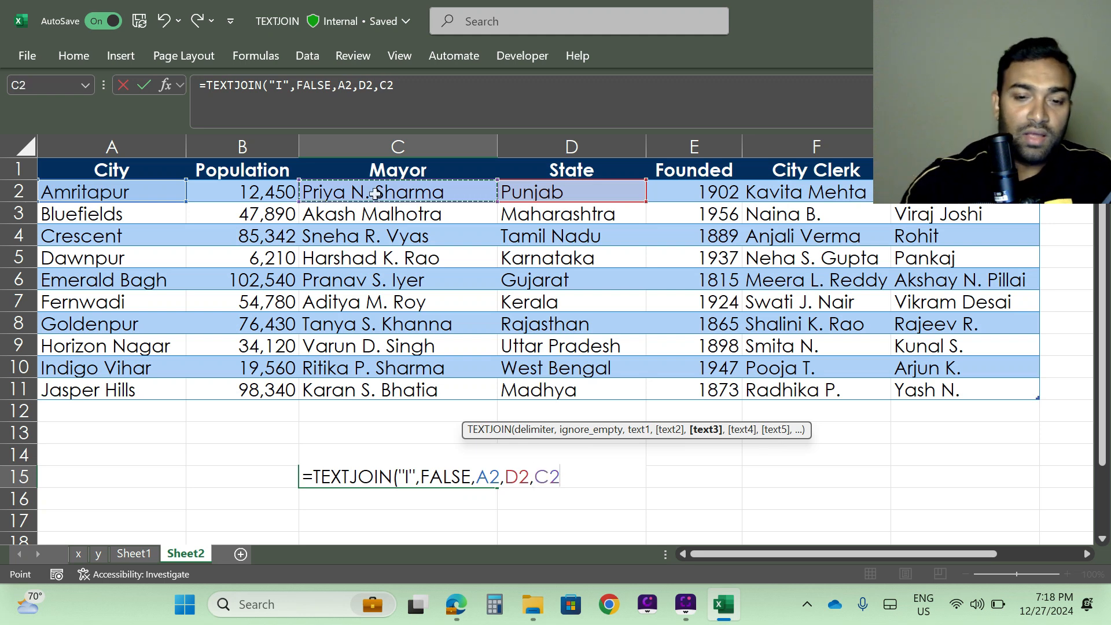
type(")")
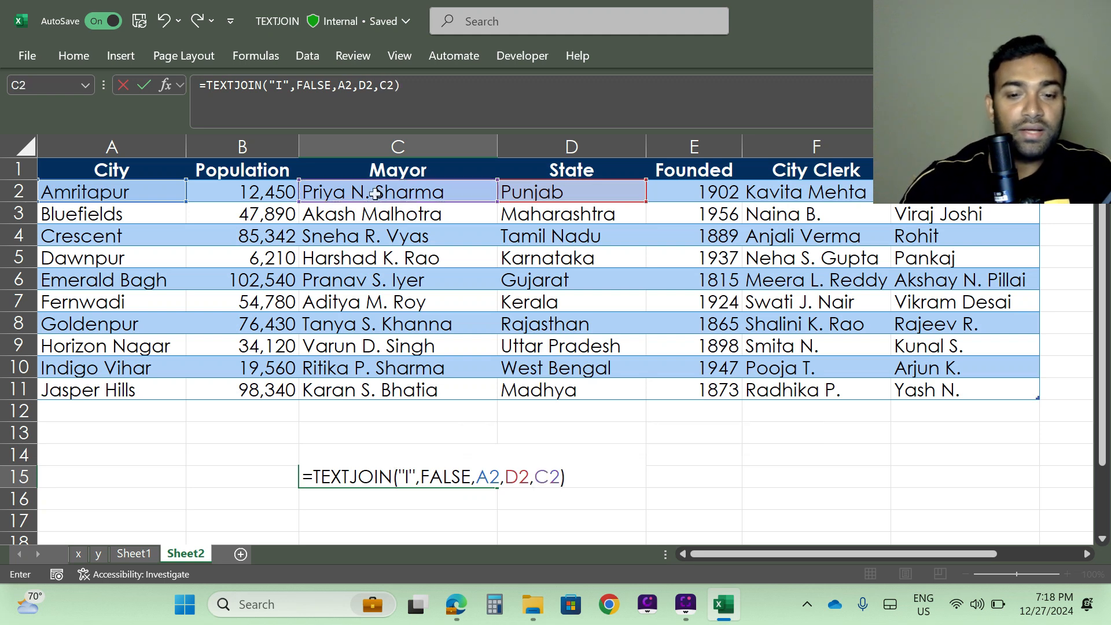
key("Return")
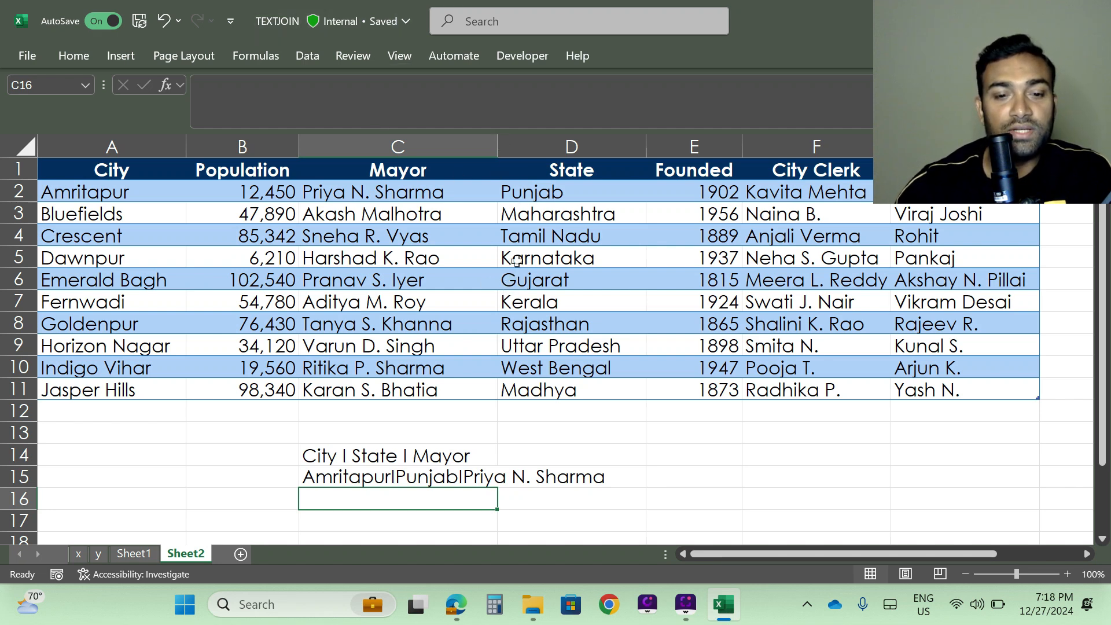
Widen column C so the whole joined text in C15 fits inside it.
left_click(386, 479)
left_click_drag(498, 148, 672, 149)
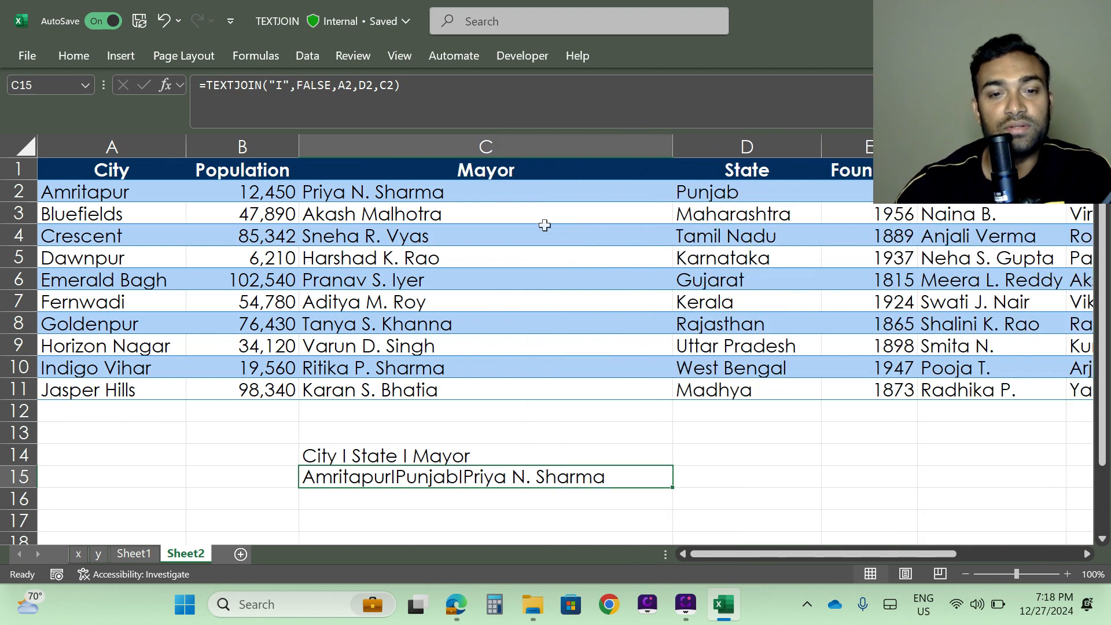
scroll(544, 226, "down", 2)
left_click(429, 388)
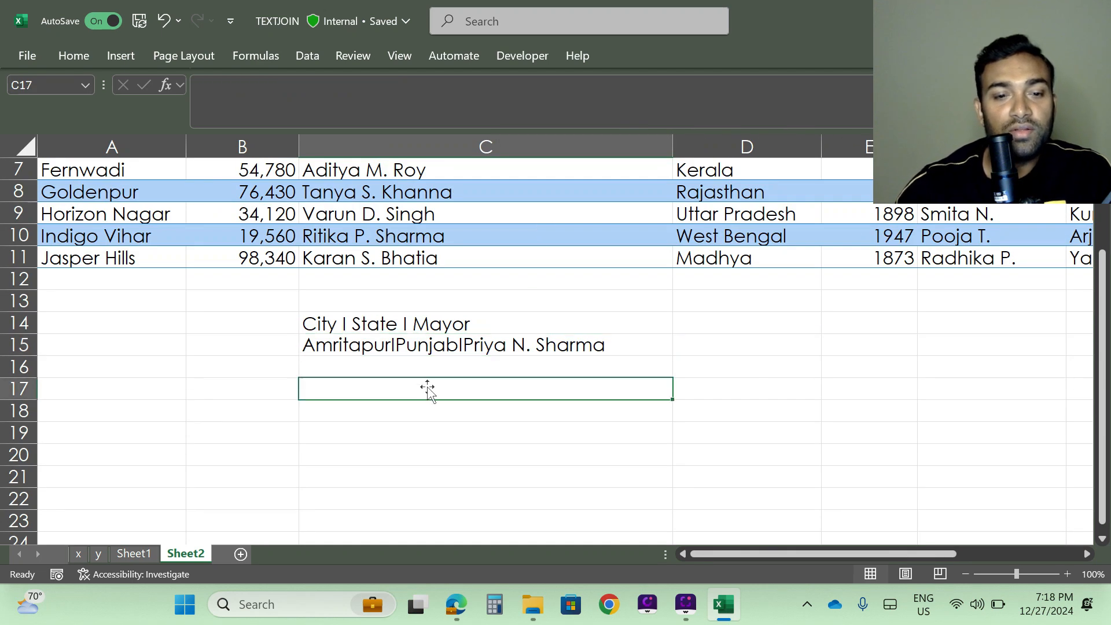
Add a space on each side of the "I" delimiter in the C15 formula to match the C14 pattern, and enter it.
left_click(377, 346)
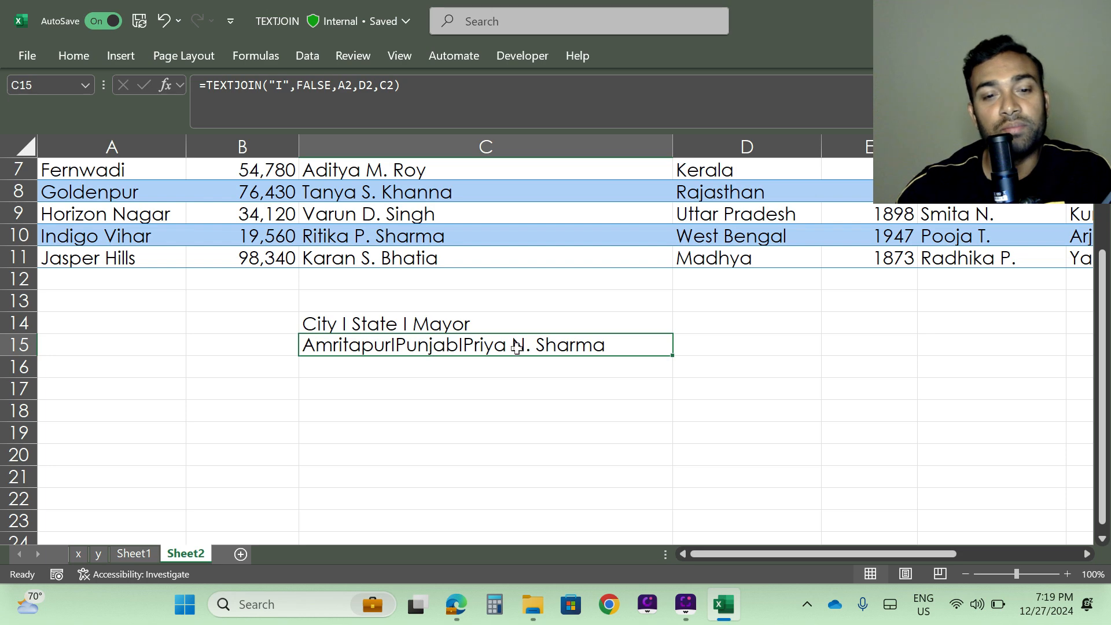
scroll(443, 388, "up", 2)
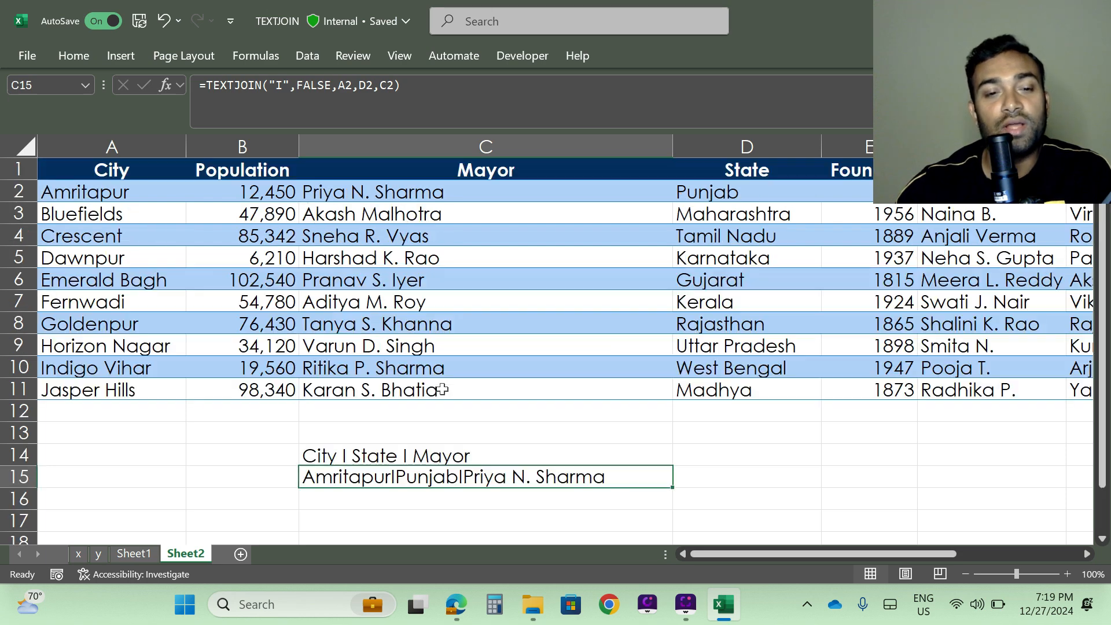
left_click(387, 456)
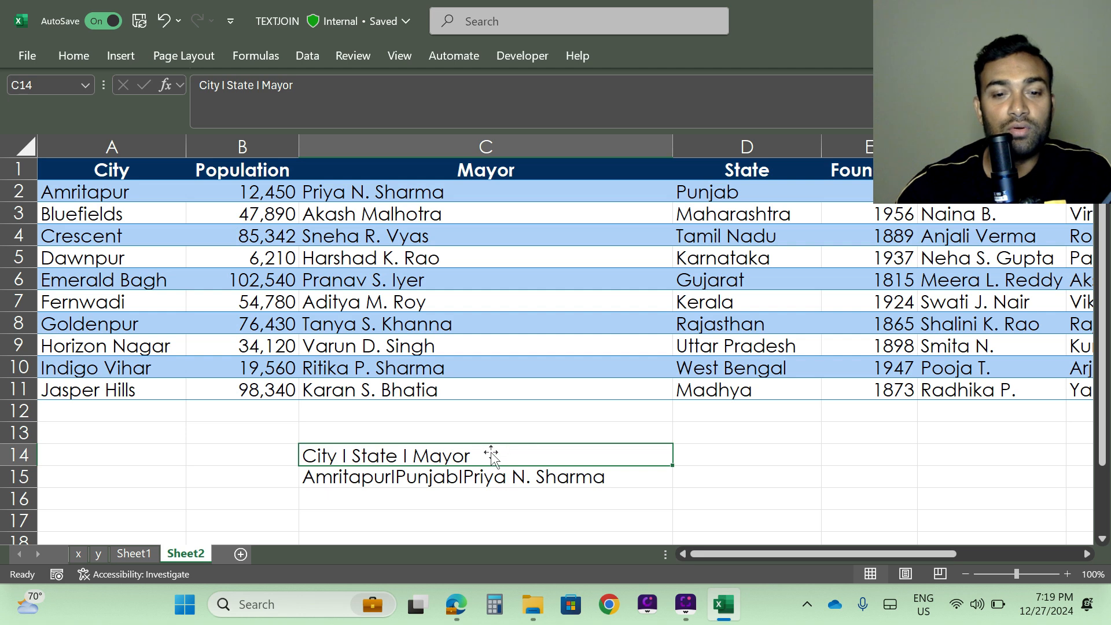
left_click(425, 476)
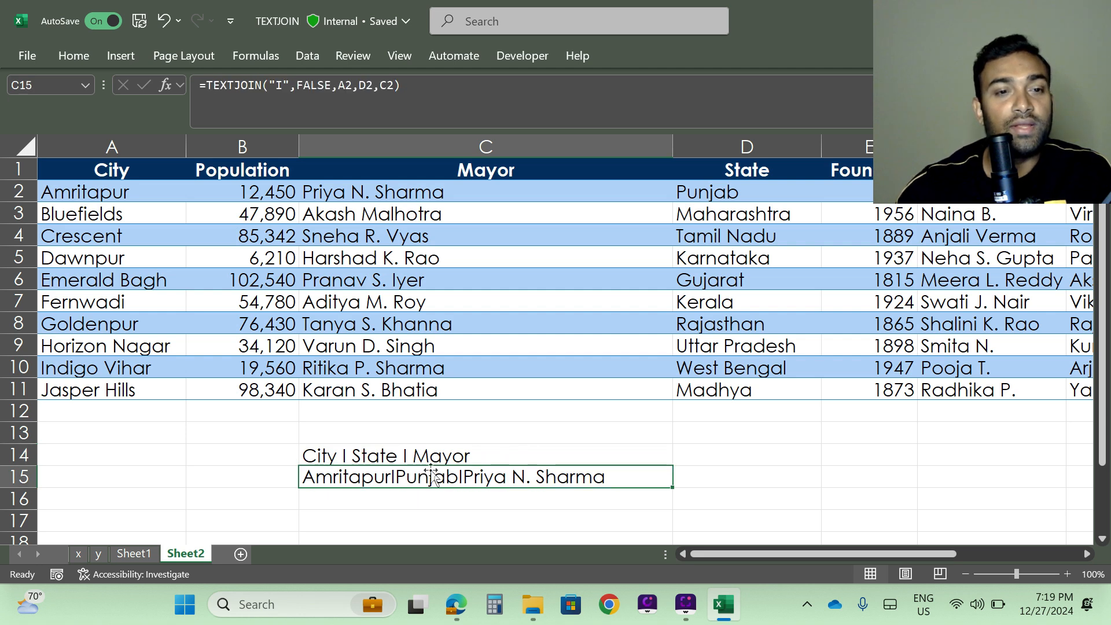
key("F2")
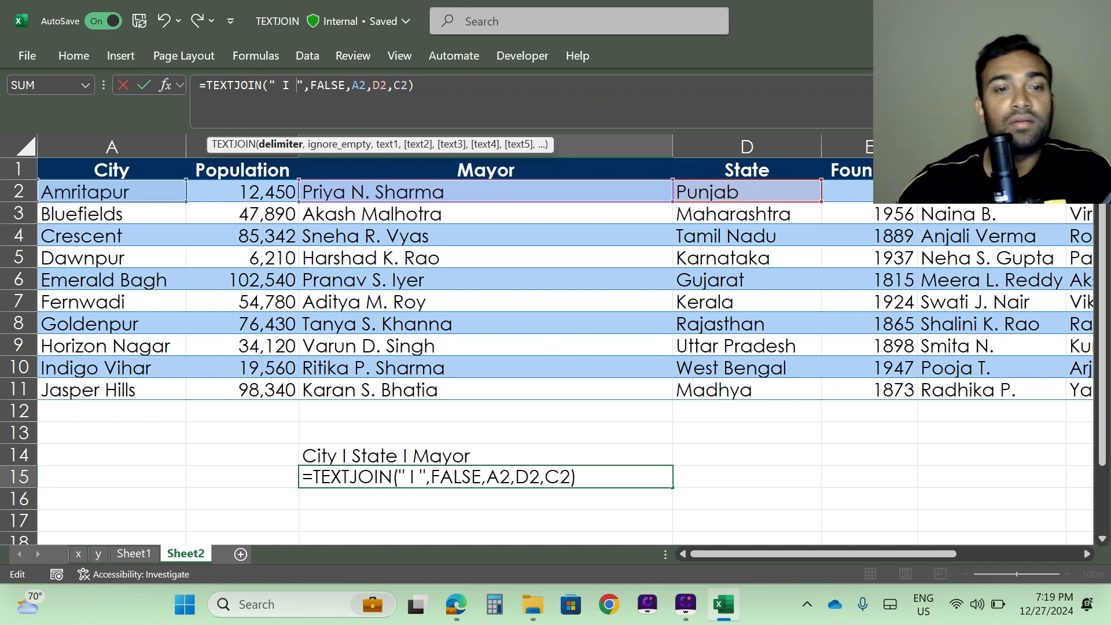
key("Return")
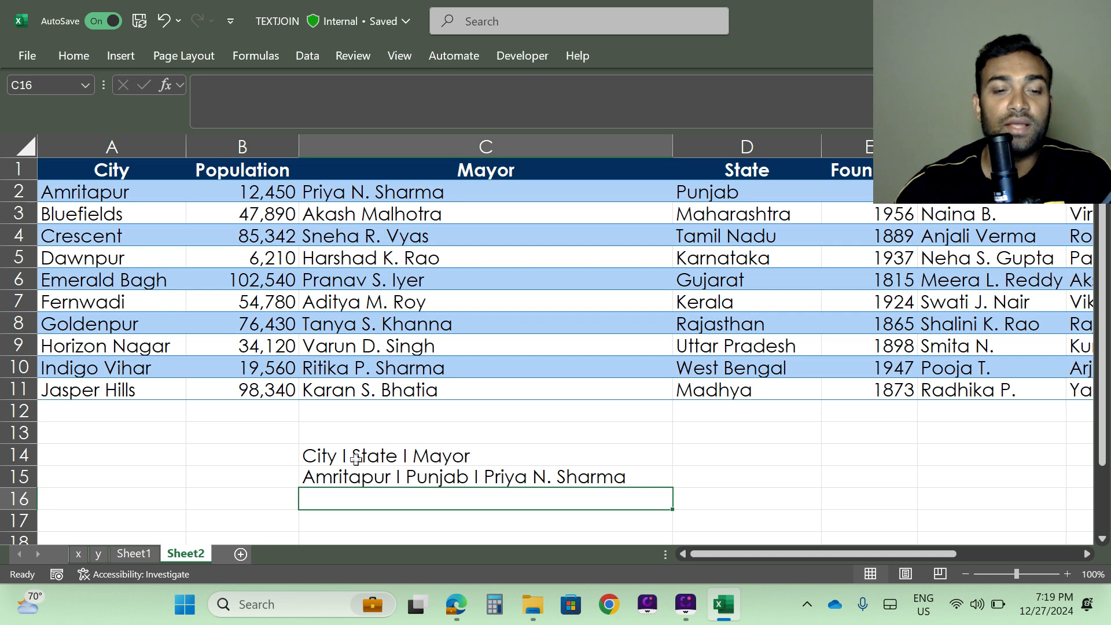
left_click(399, 475)
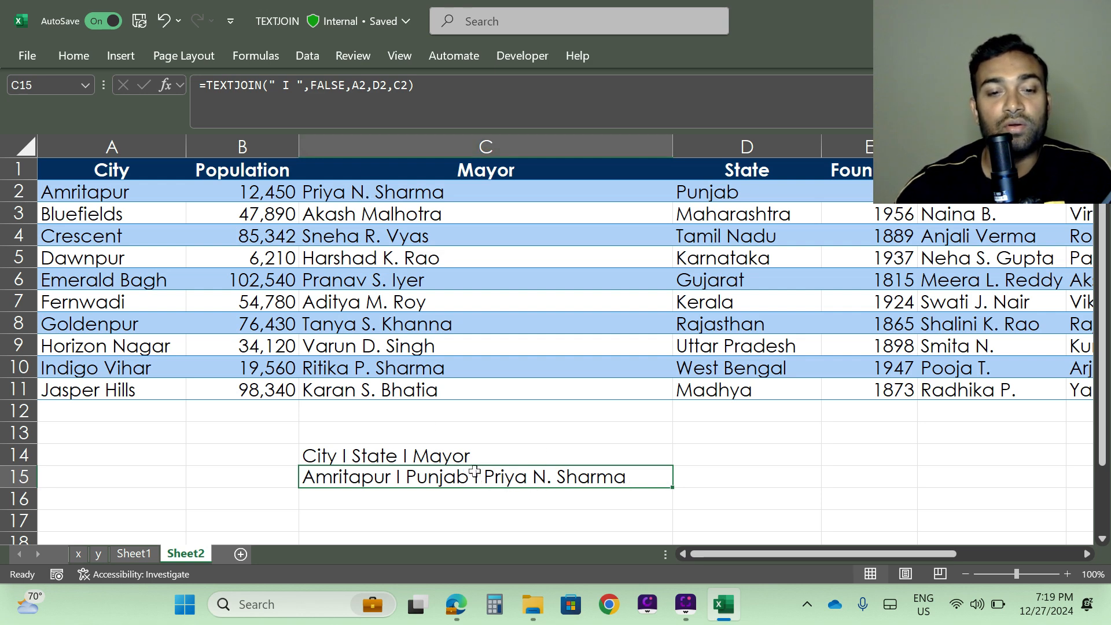
left_click_drag(441, 457, 565, 490)
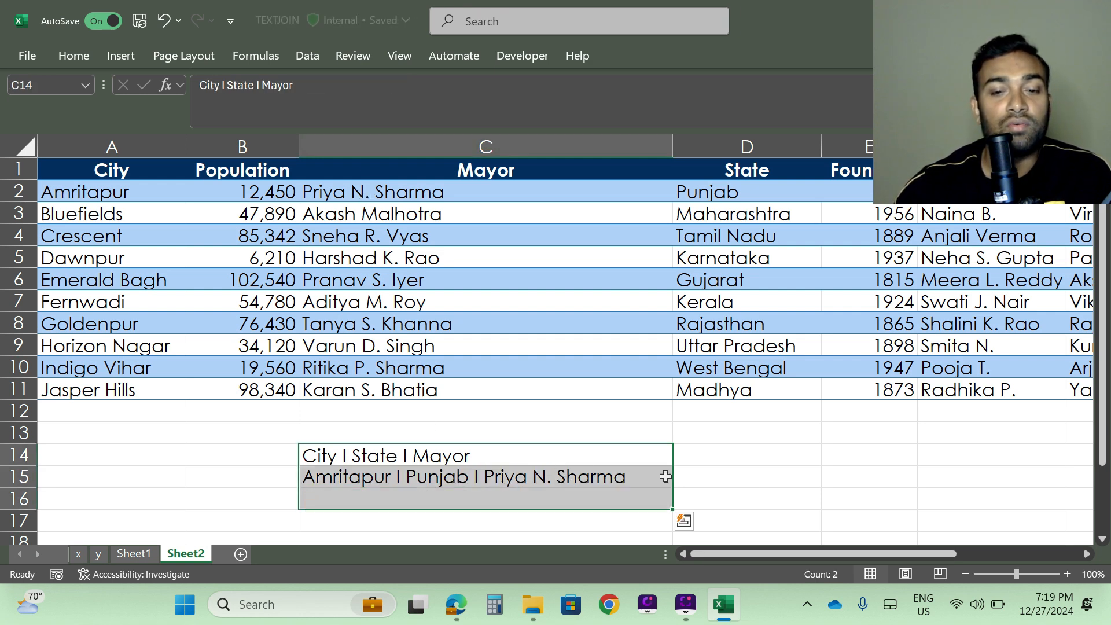
Apply borders around and between the City I State I Mayor heading and its joined result in C14:C15.
left_click(683, 476)
left_click_drag(473, 453, 525, 469)
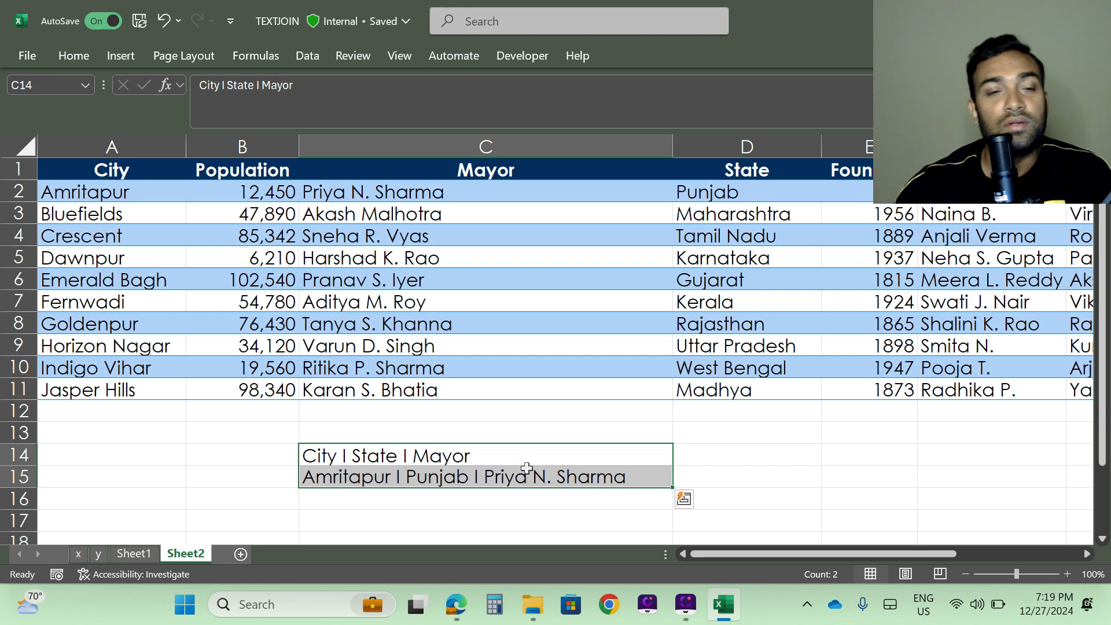
left_click(80, 56)
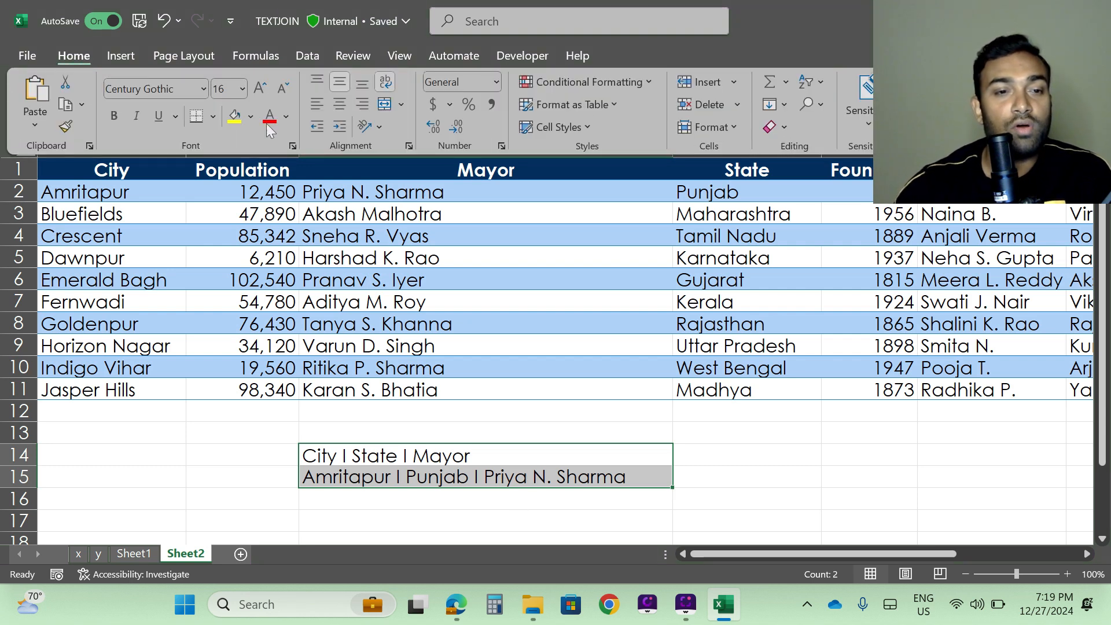
left_click(212, 117)
left_click(231, 297)
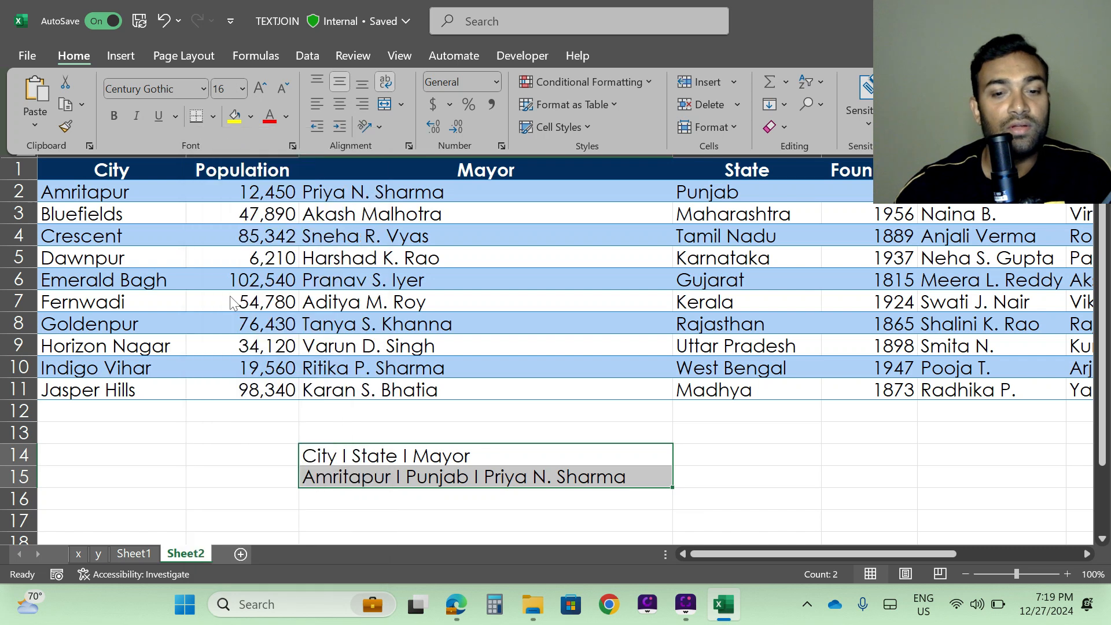
left_click(736, 450)
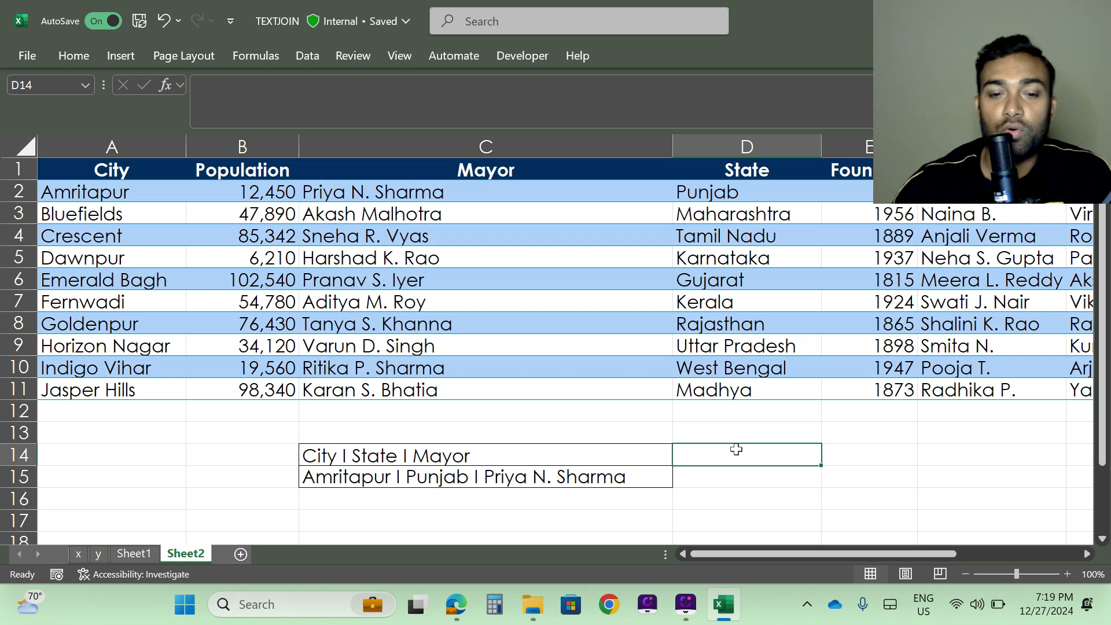
Start a TEXTJOIN formula in H2, the first empty cell beside the city table's City Treasurer column.
left_click_drag(769, 554, 892, 556)
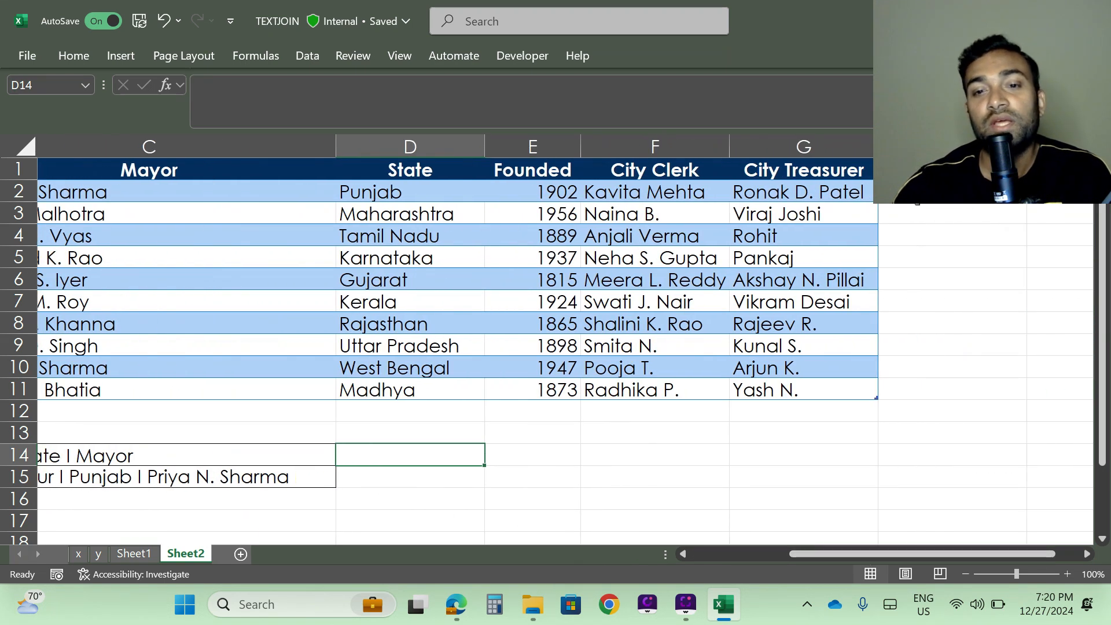
left_click(952, 191)
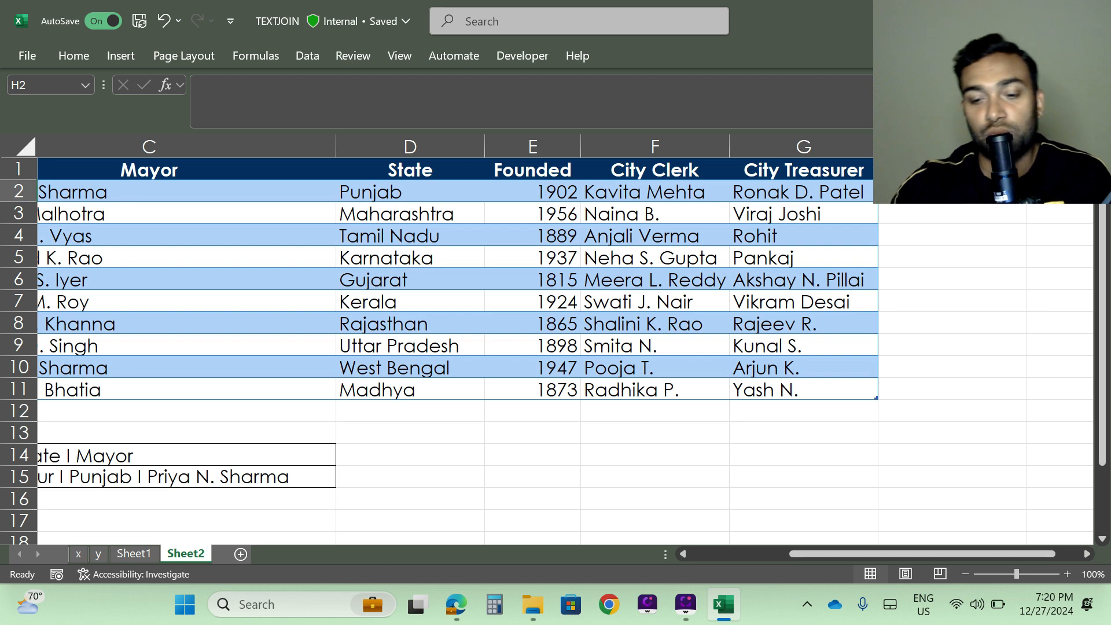
type("=")
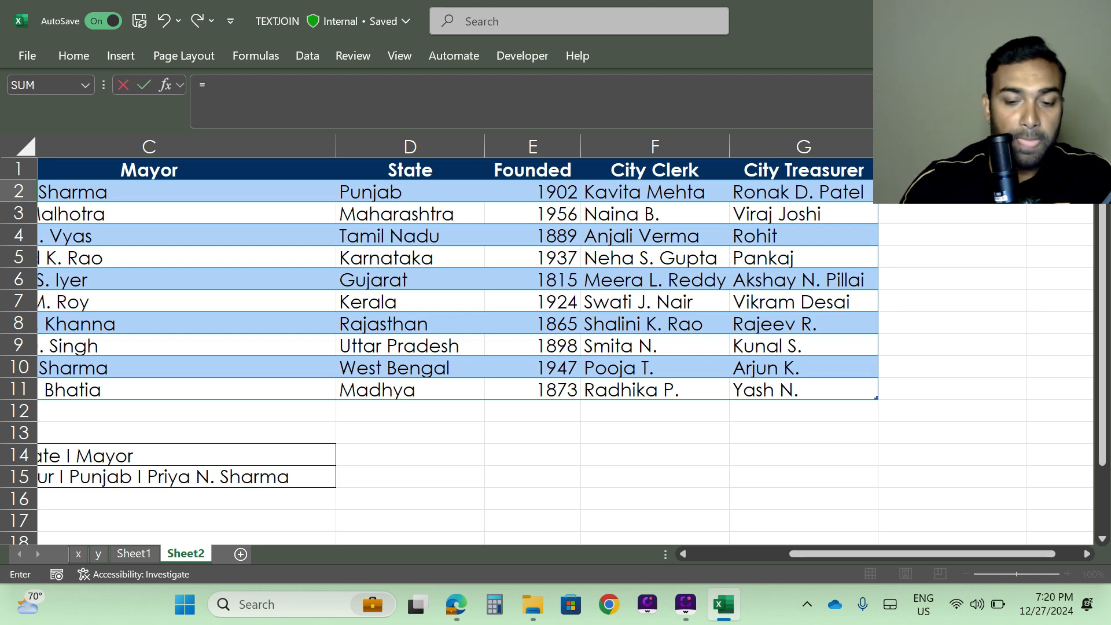
type("text")
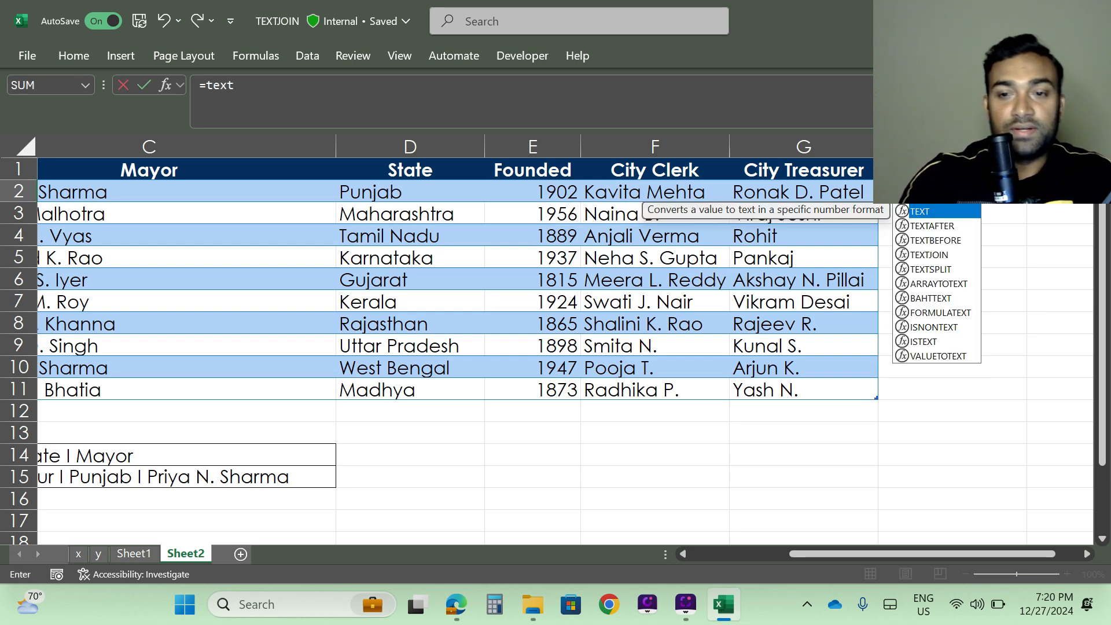
key("Down")
key("Down")
key("Down")
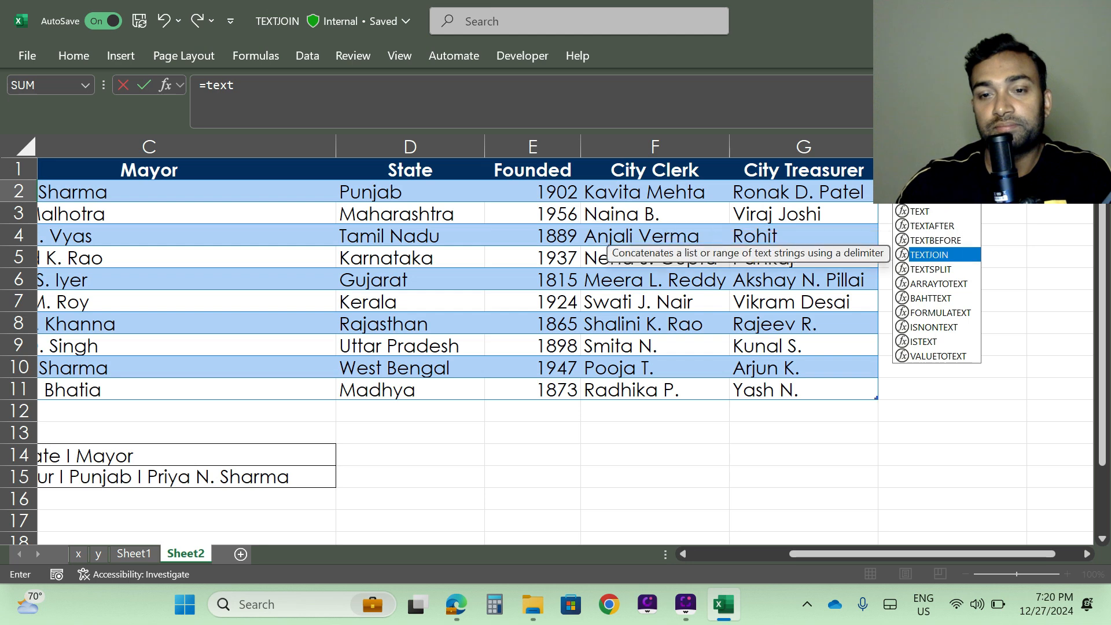
key("Tab")
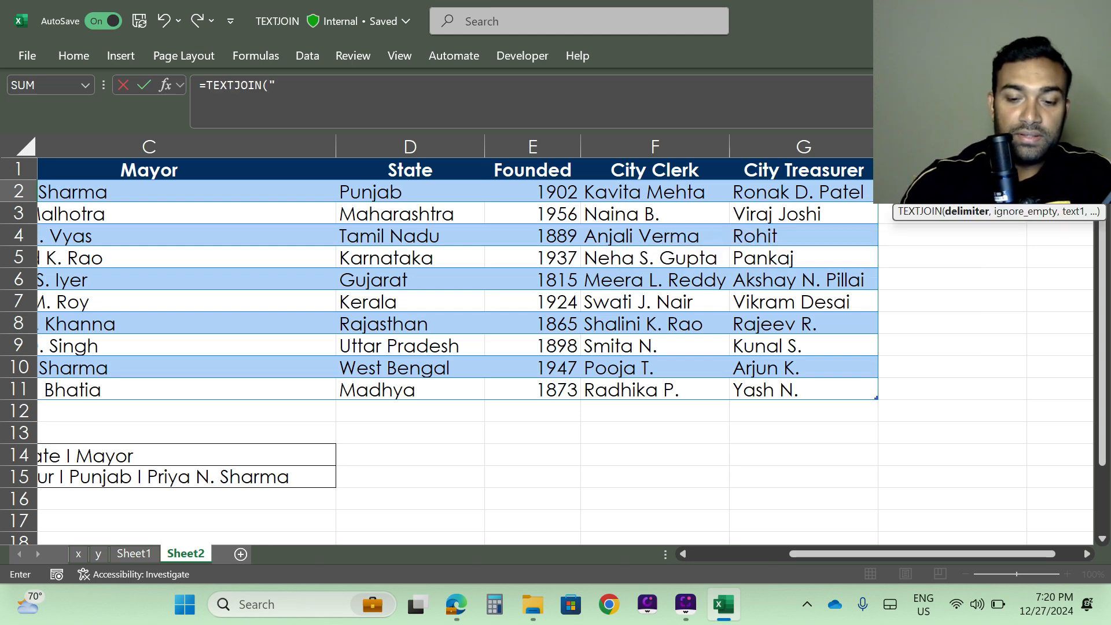
Set the H2 formula's delimiter to " I " with surrounding spaces and ignore_empty to FALSE.
type("I")
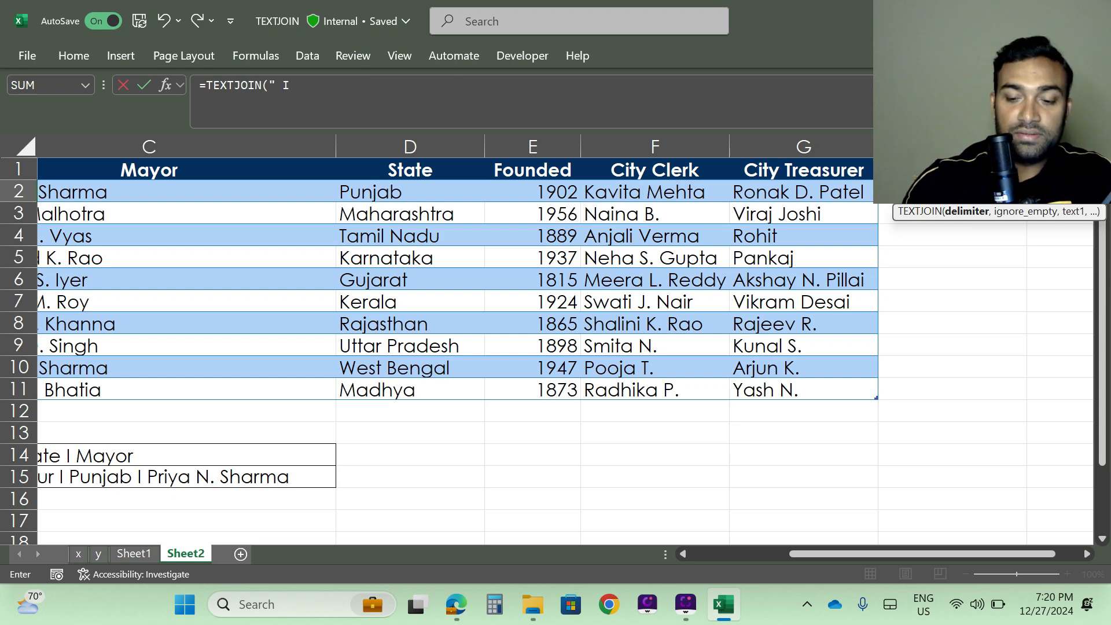
type(" \"")
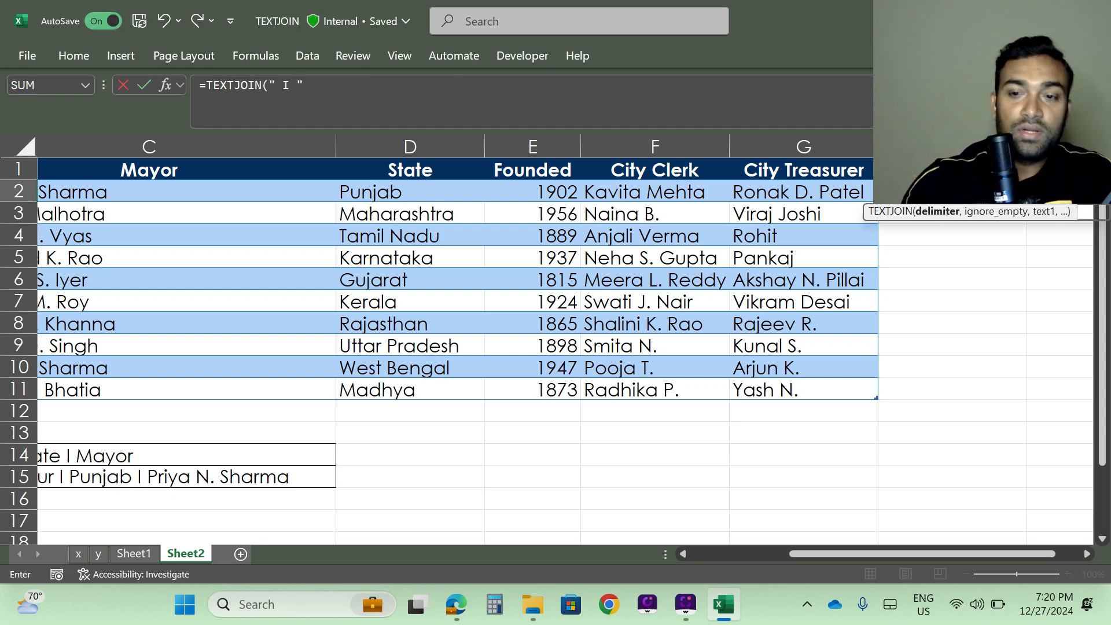
type(",")
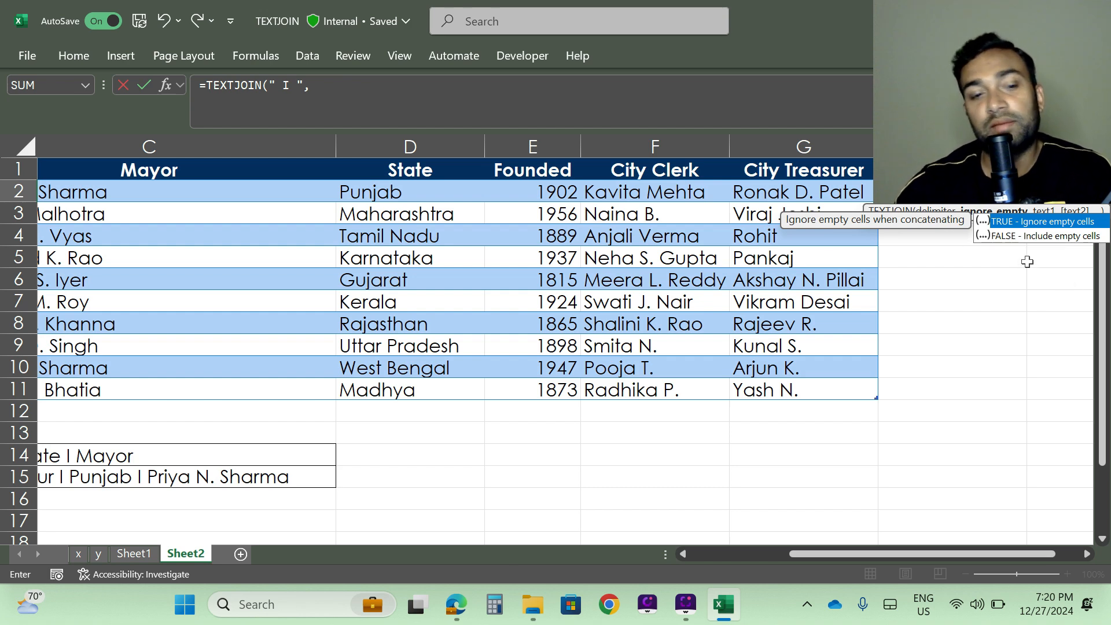
left_click(1038, 236)
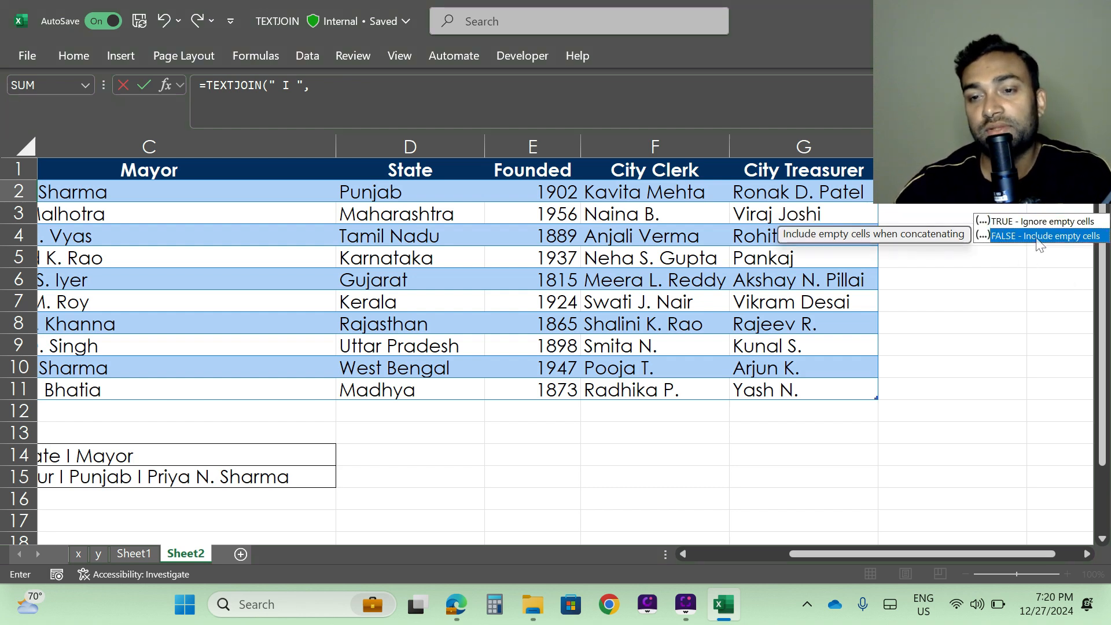
double_click(1039, 237)
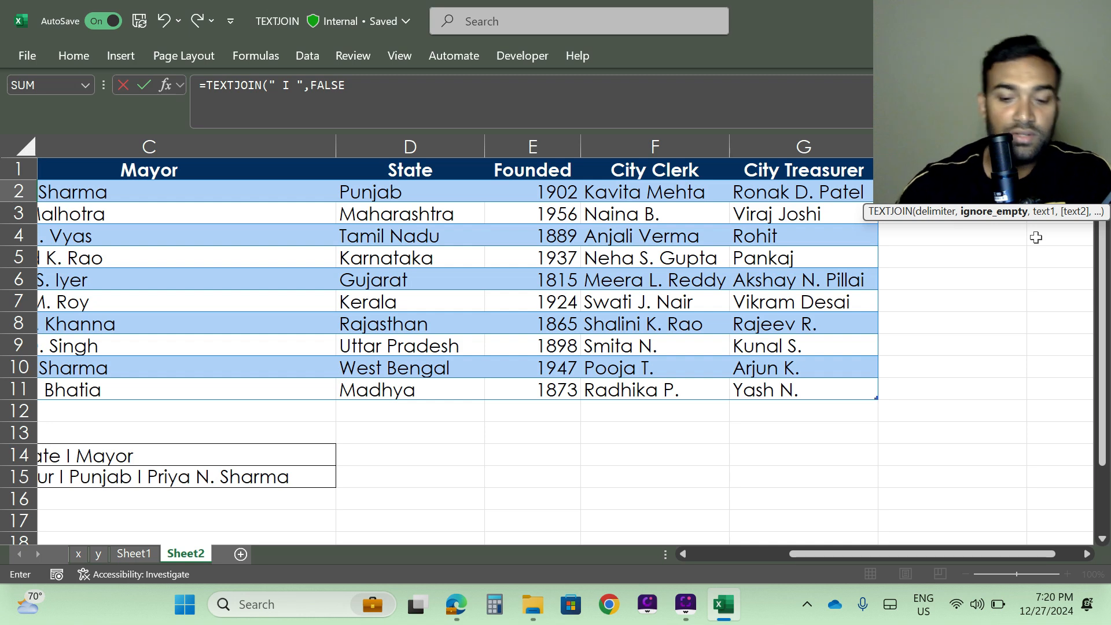
type(",")
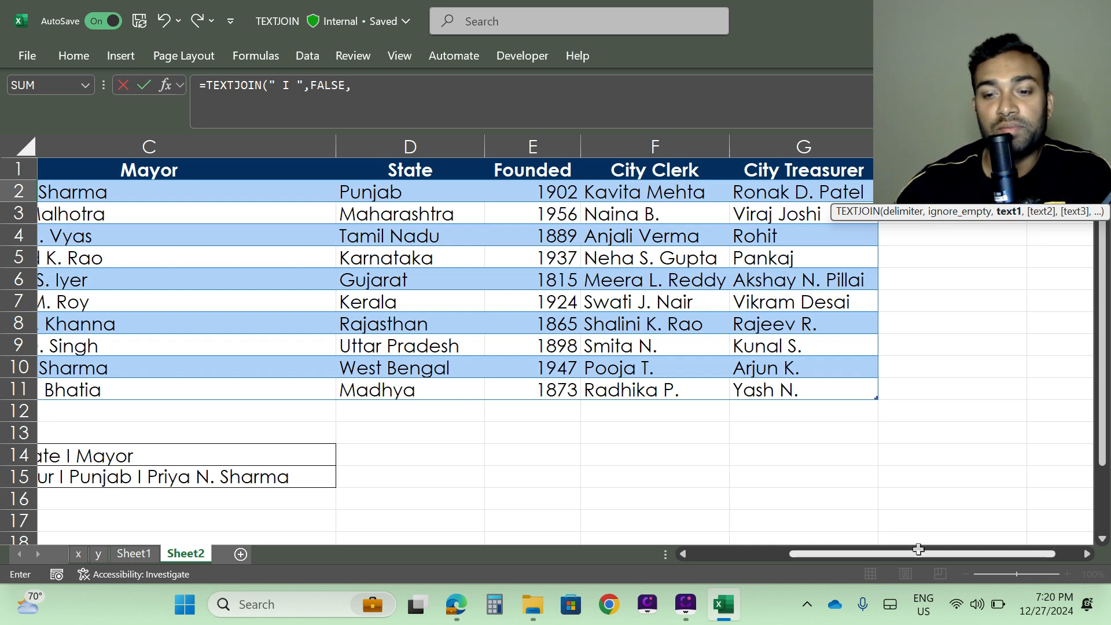
Add row 2's City, State and Mayor cells as the text arguments, enter the formula, and widen column H for the joined text.
left_click_drag(918, 549, 784, 405)
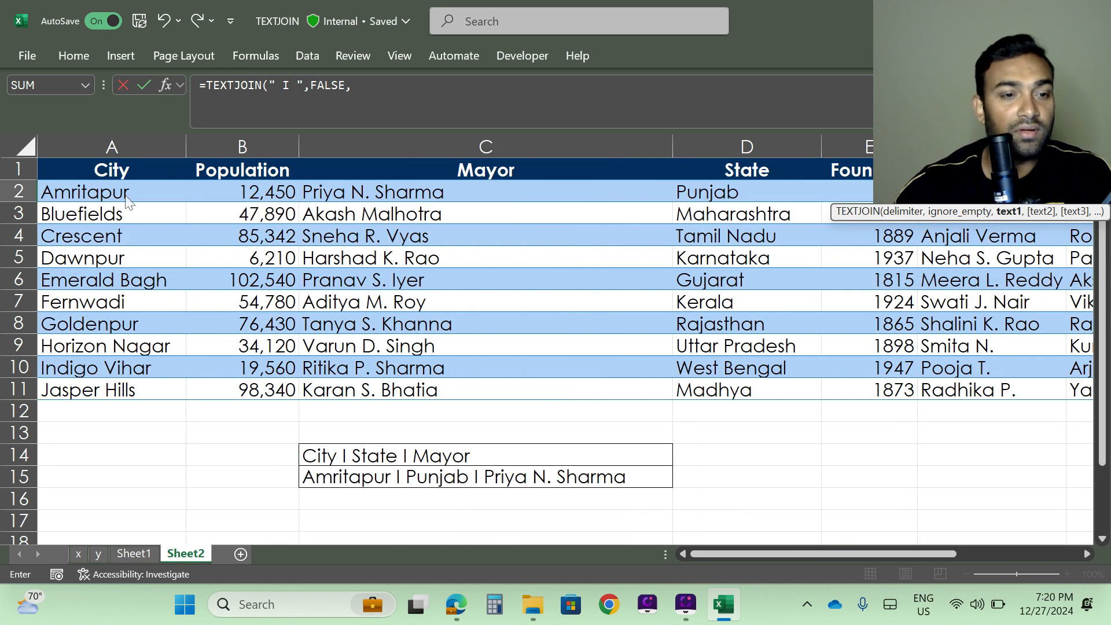
left_click(91, 196)
type(",")
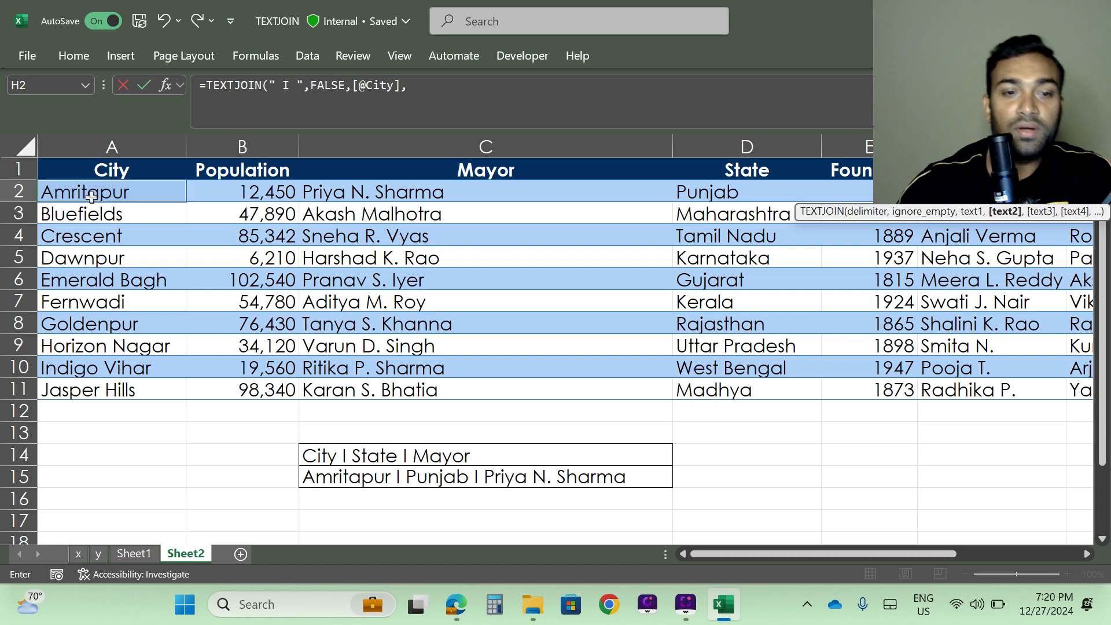
left_click(714, 194)
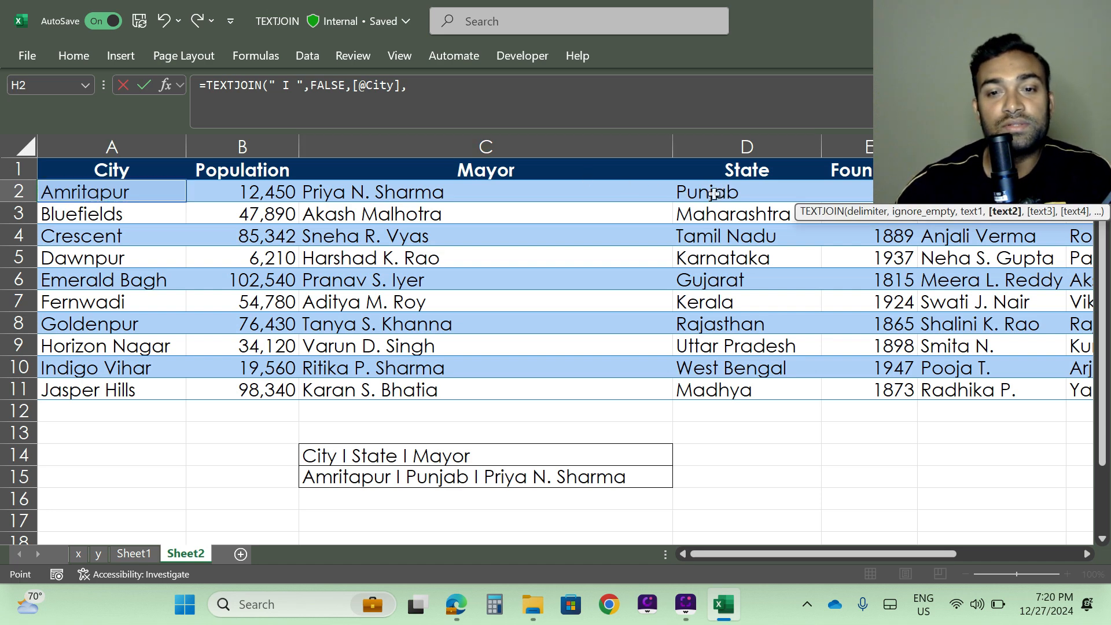
type(",")
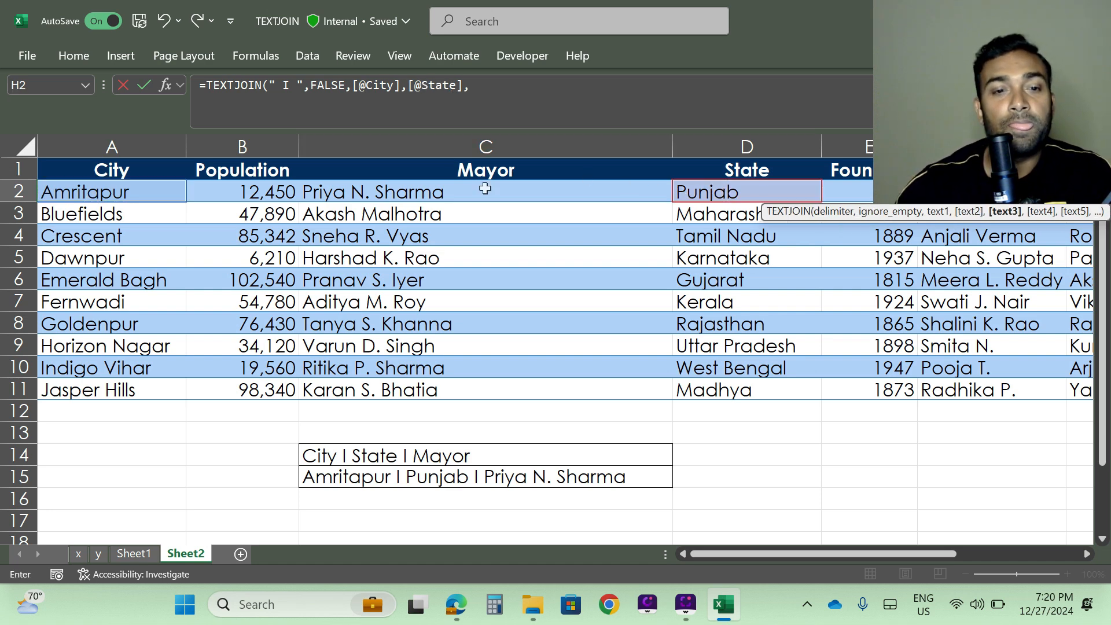
left_click(332, 195)
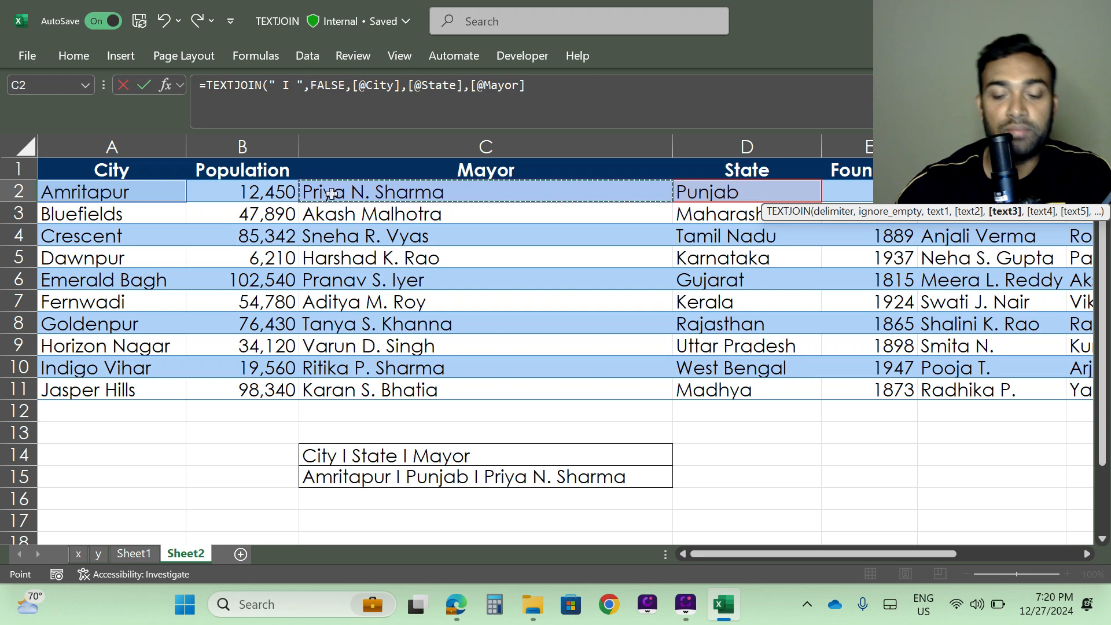
key("Return")
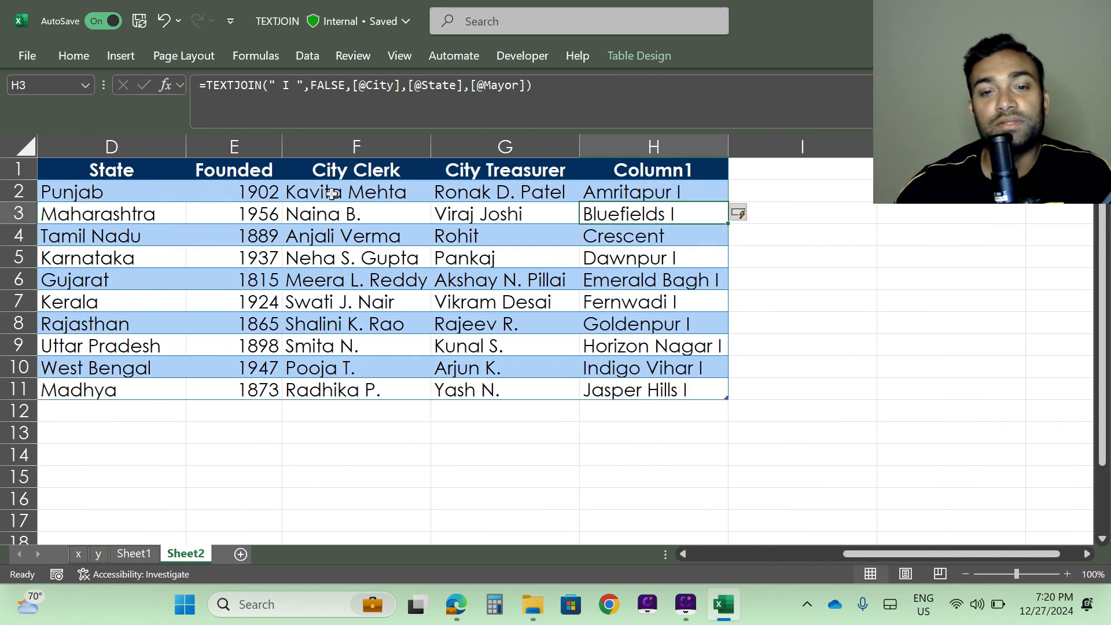
left_click_drag(731, 141, 903, 142)
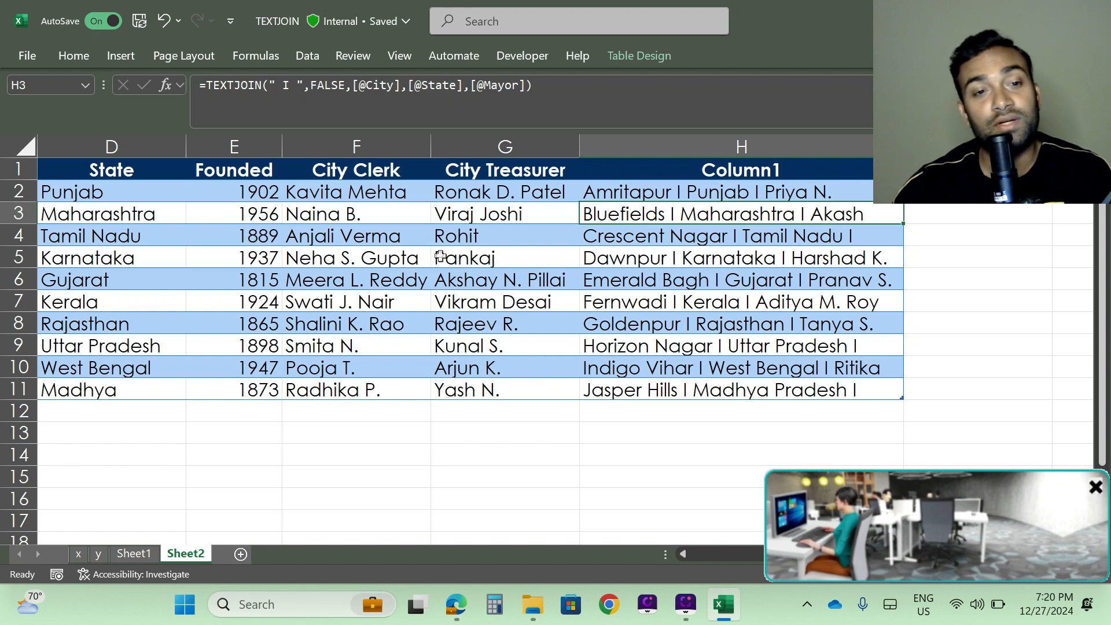
left_click(1096, 487)
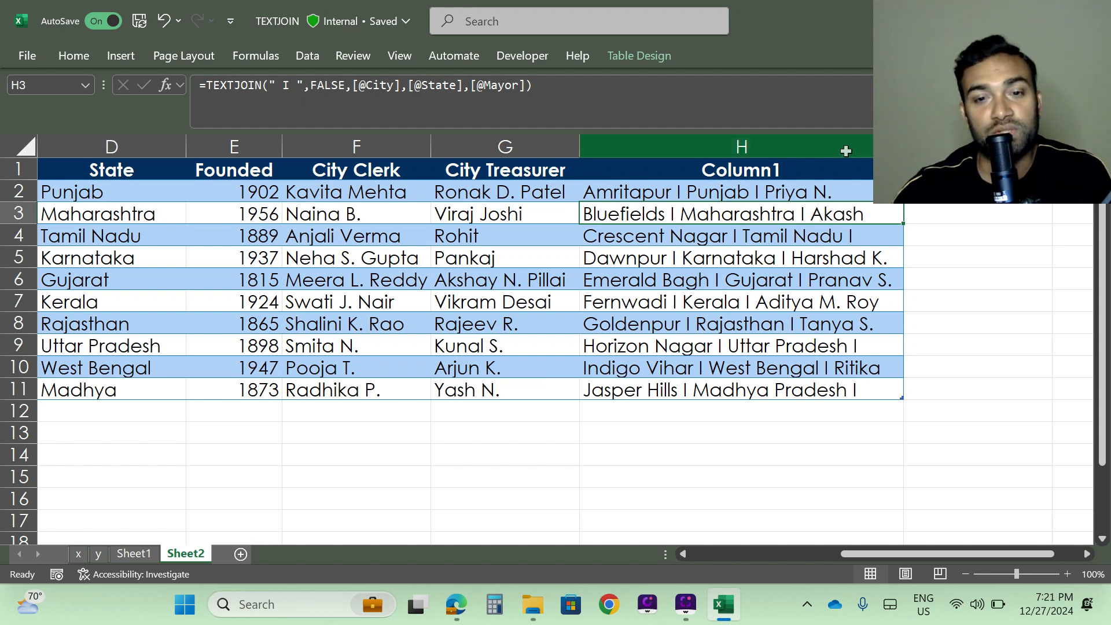
Try to replace the column header in H1 with the heading copied from C14 by first clearing the header's existing text.
left_click(710, 168)
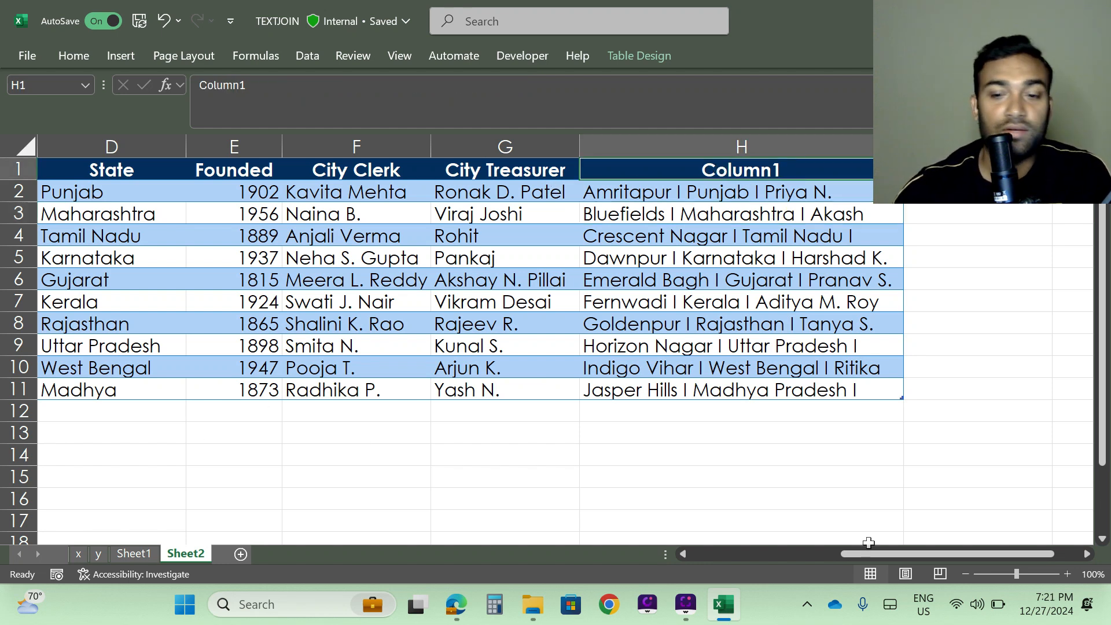
left_click_drag(926, 553, 633, 544)
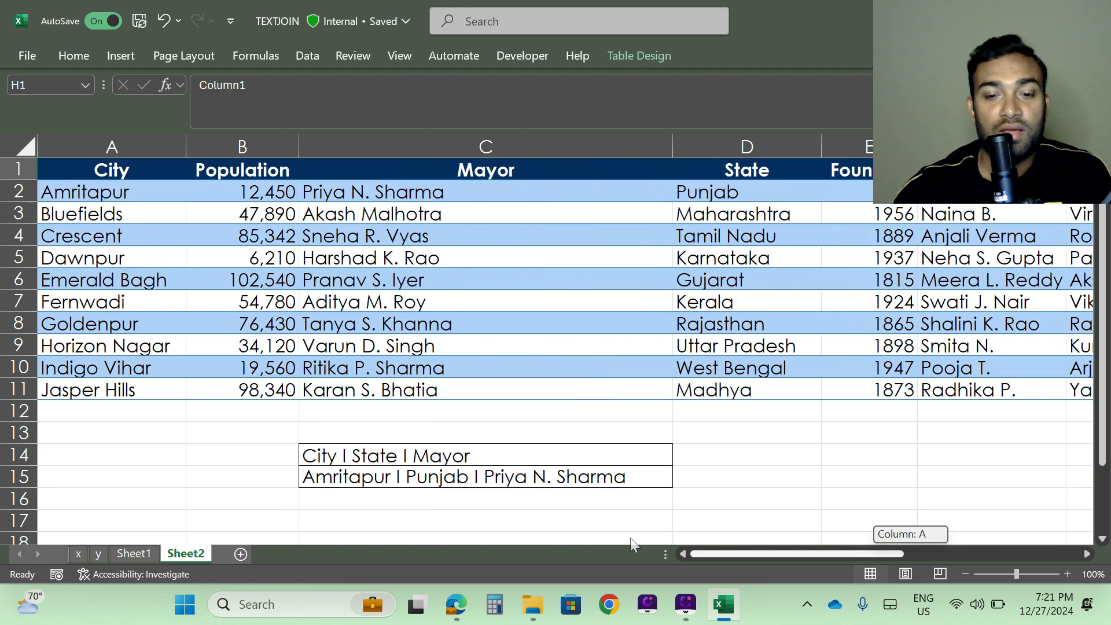
left_click(447, 461)
key("ctrl+c")
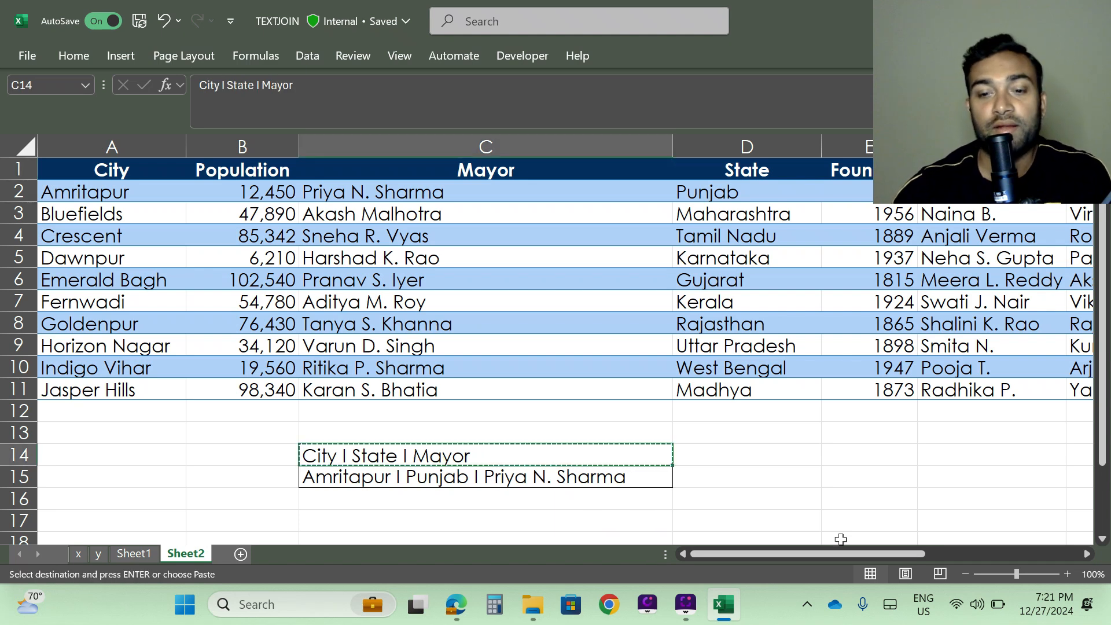
left_click_drag(816, 551, 983, 542)
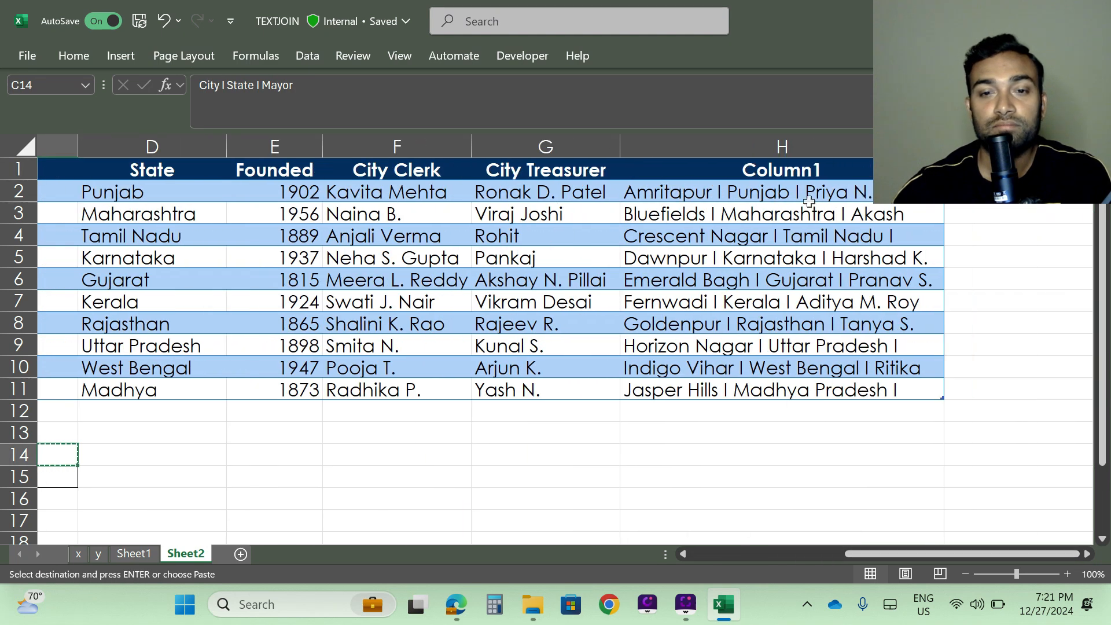
double_click(784, 180)
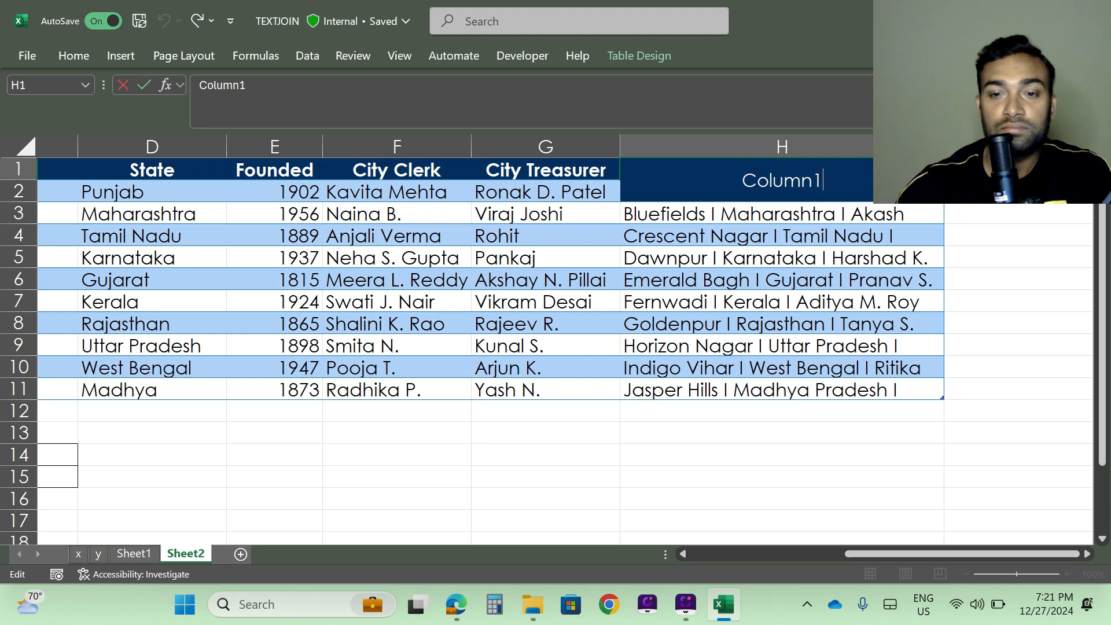
key("BackSpace")
key("BackSpace")
key("BackSpace")
key("BackSpace")
key("BackSpace")
key("BackSpace")
key("BackSpace")
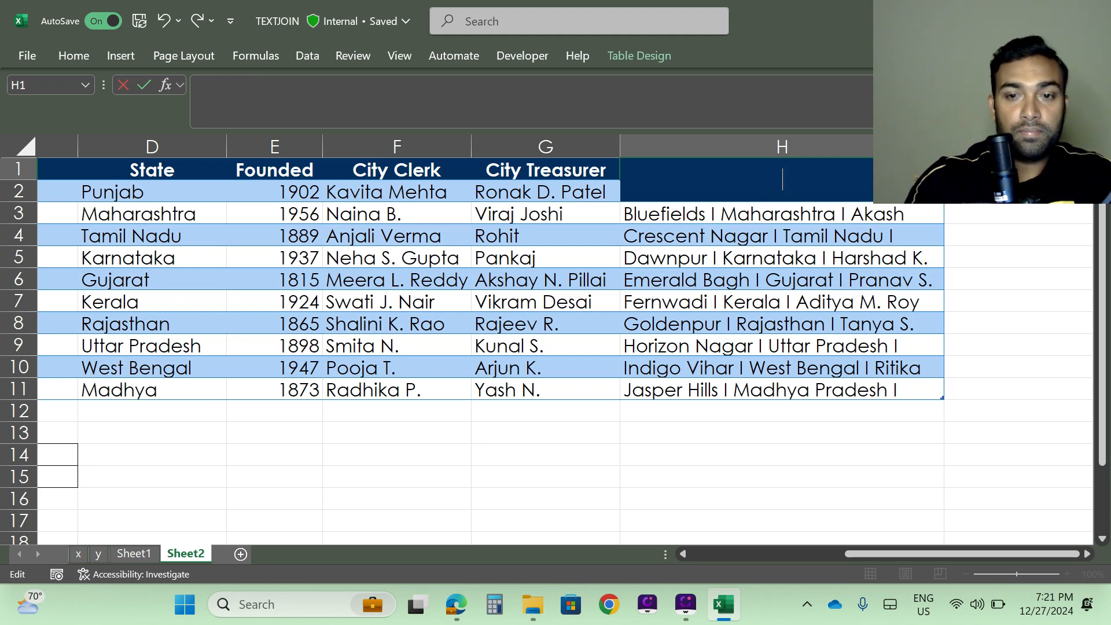
key("Tab")
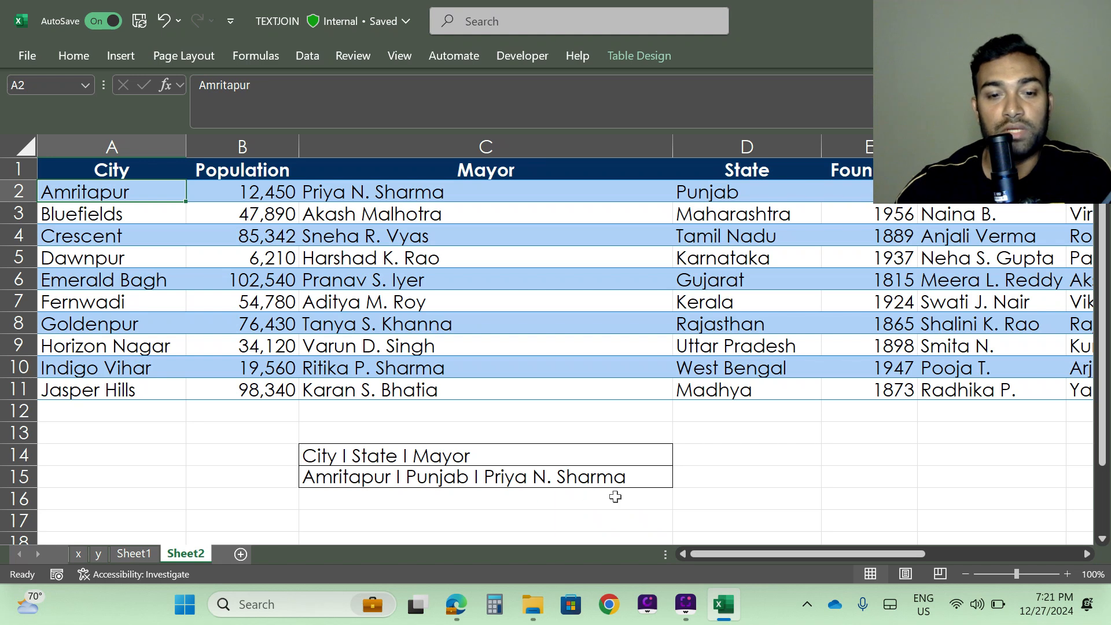
Copy the "City I State I Mayor" heading from C14 and paste it into H1 as the new table column's header.
left_click(243, 453)
left_click(352, 453)
key("ctrl+c")
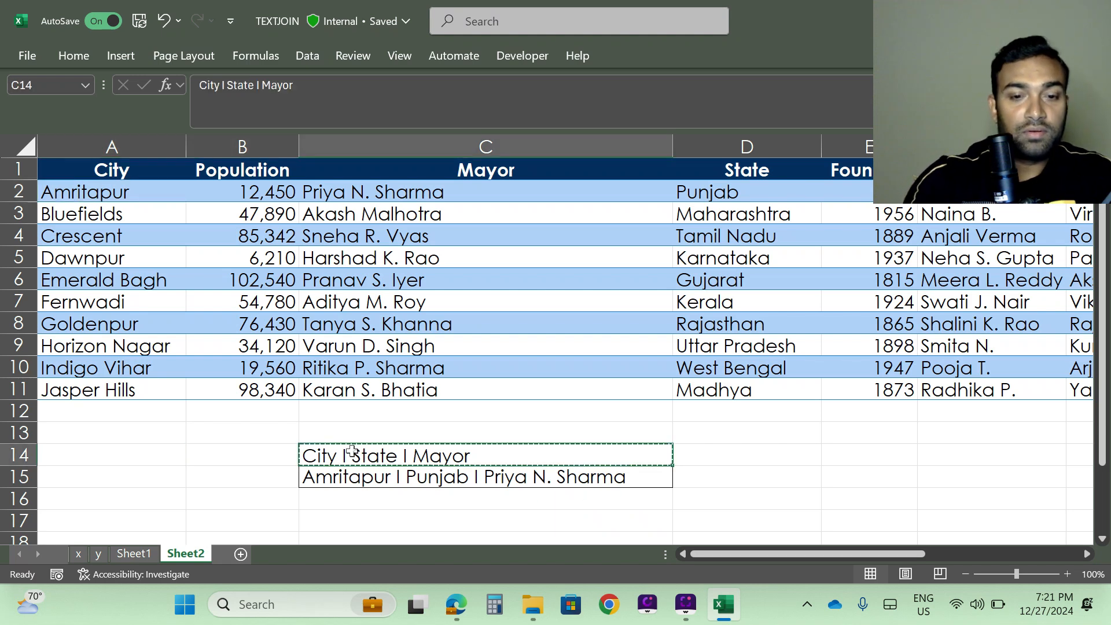
left_click_drag(761, 550, 884, 551)
left_click(863, 527)
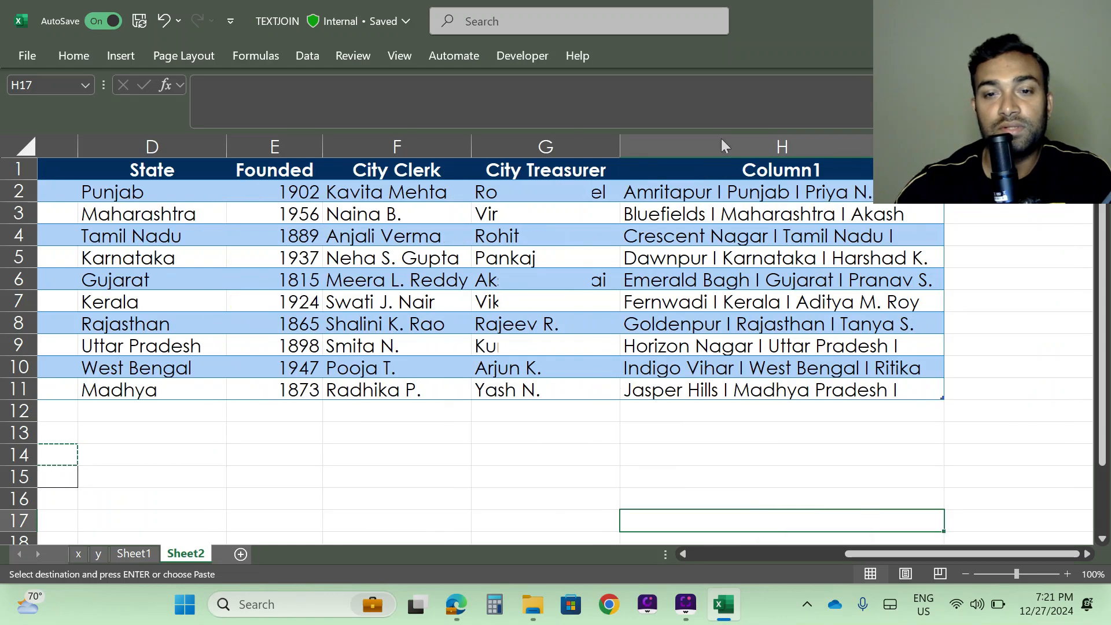
left_click(721, 170)
key("ctrl+v")
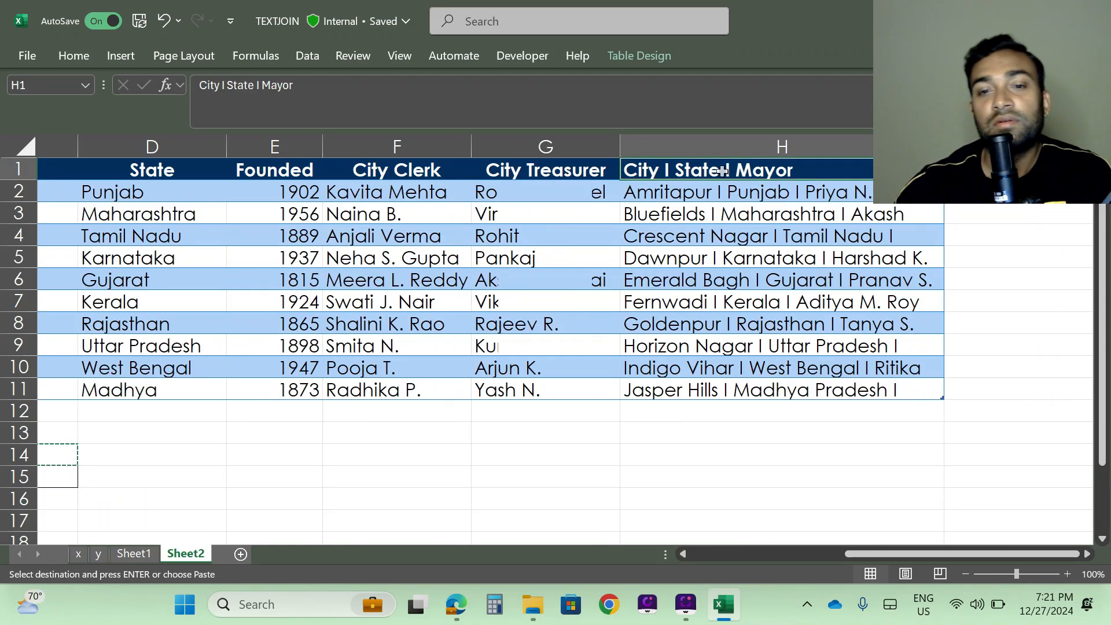
left_click(1021, 280)
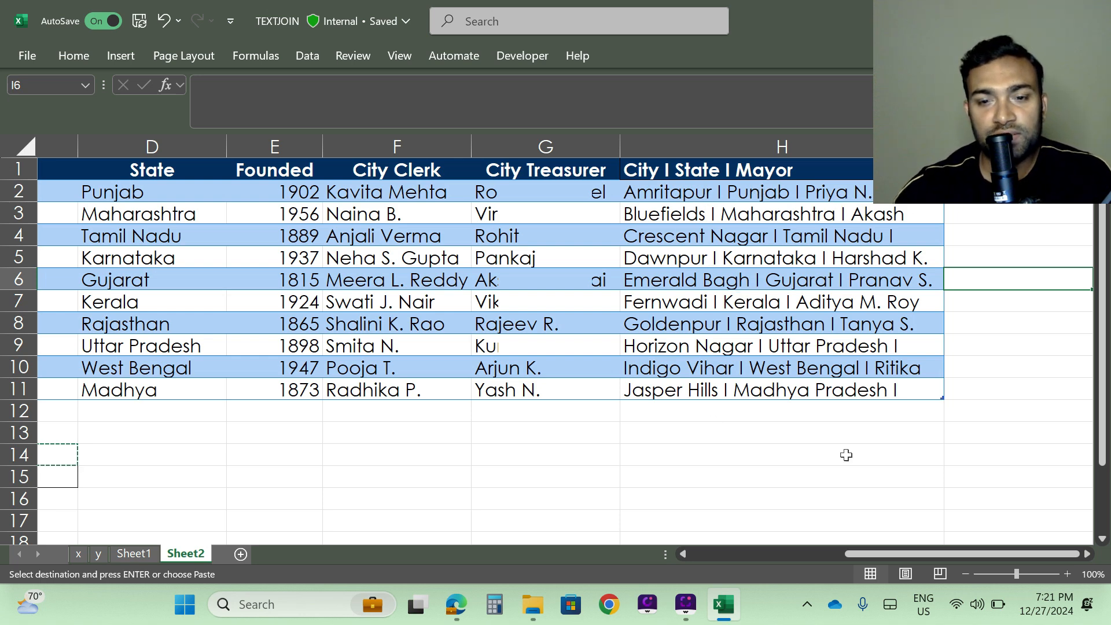
Clear the State cell in the Bluefields row to test a blank value, and check that row's joined text in column H.
left_click_drag(966, 553, 737, 557)
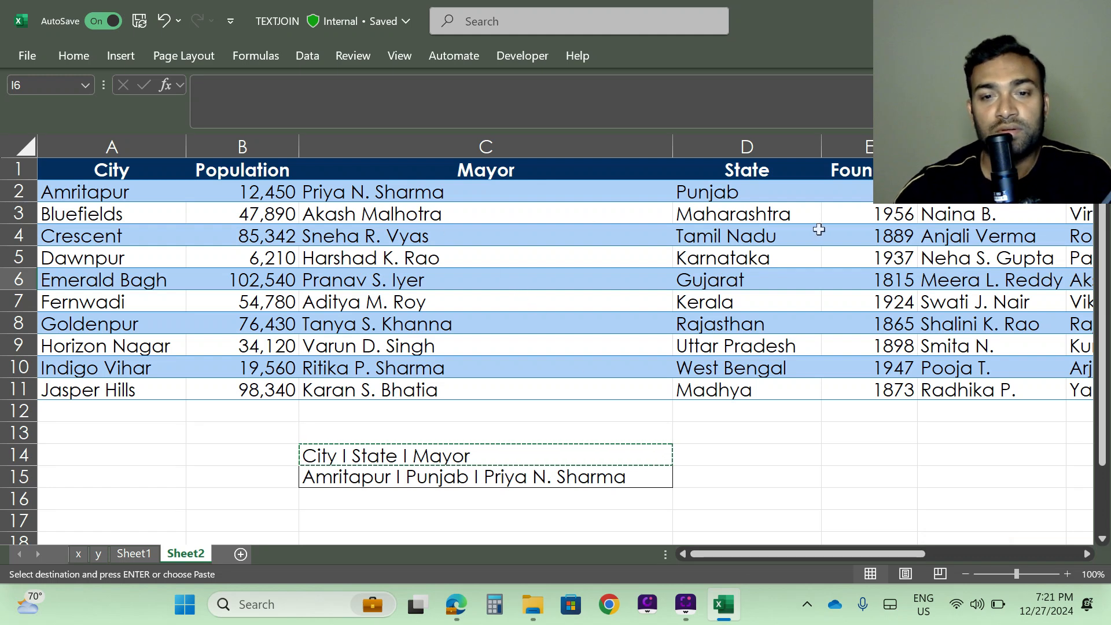
left_click(713, 215)
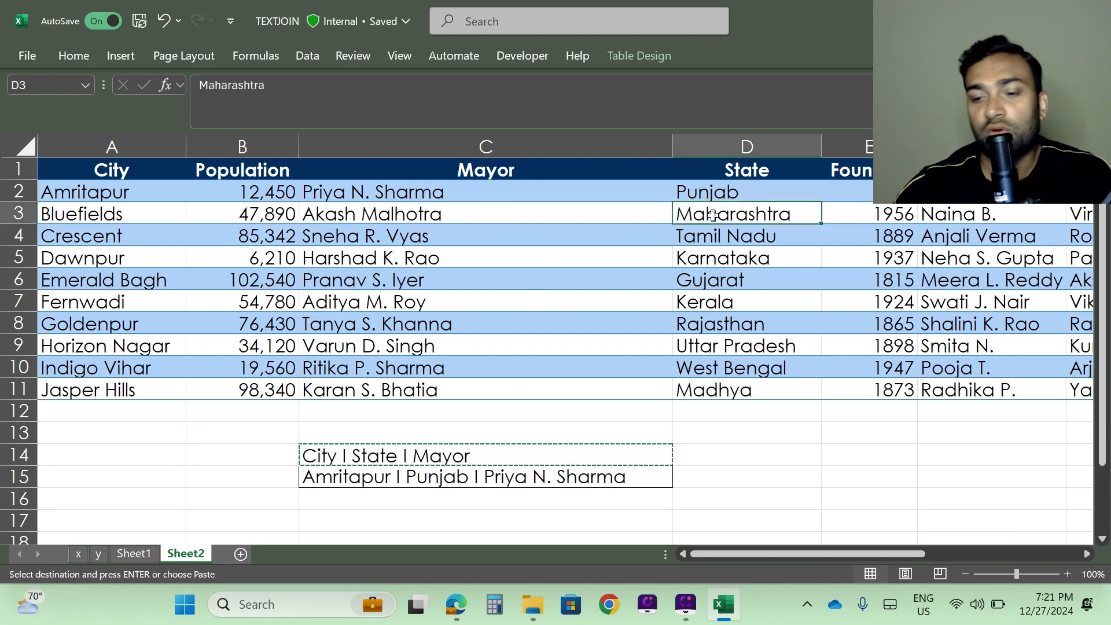
key("Delete")
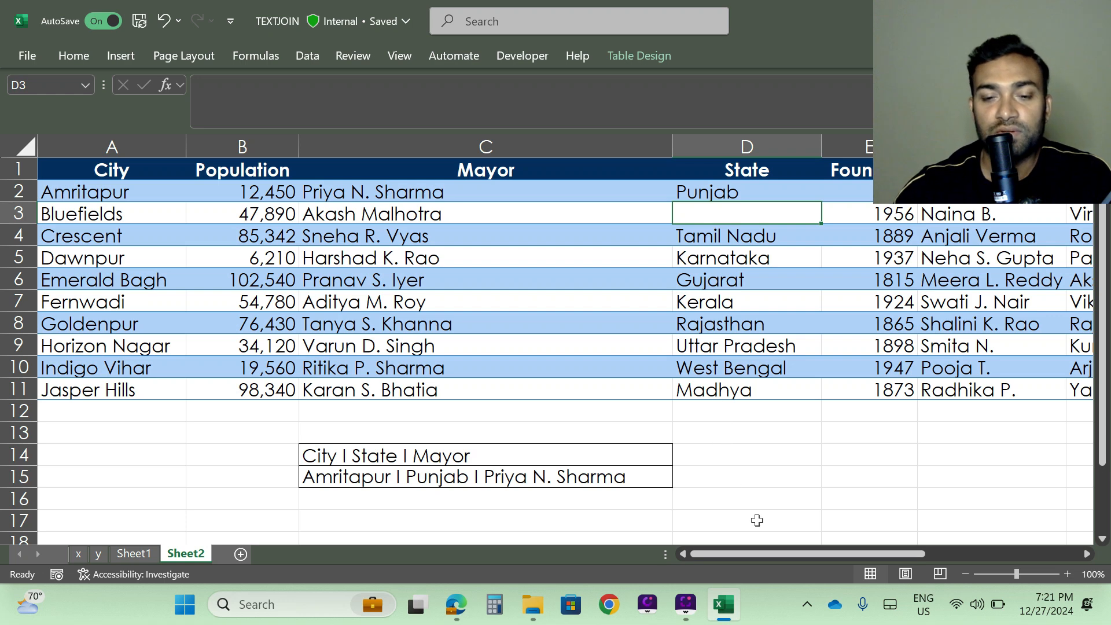
left_click_drag(759, 554, 897, 550)
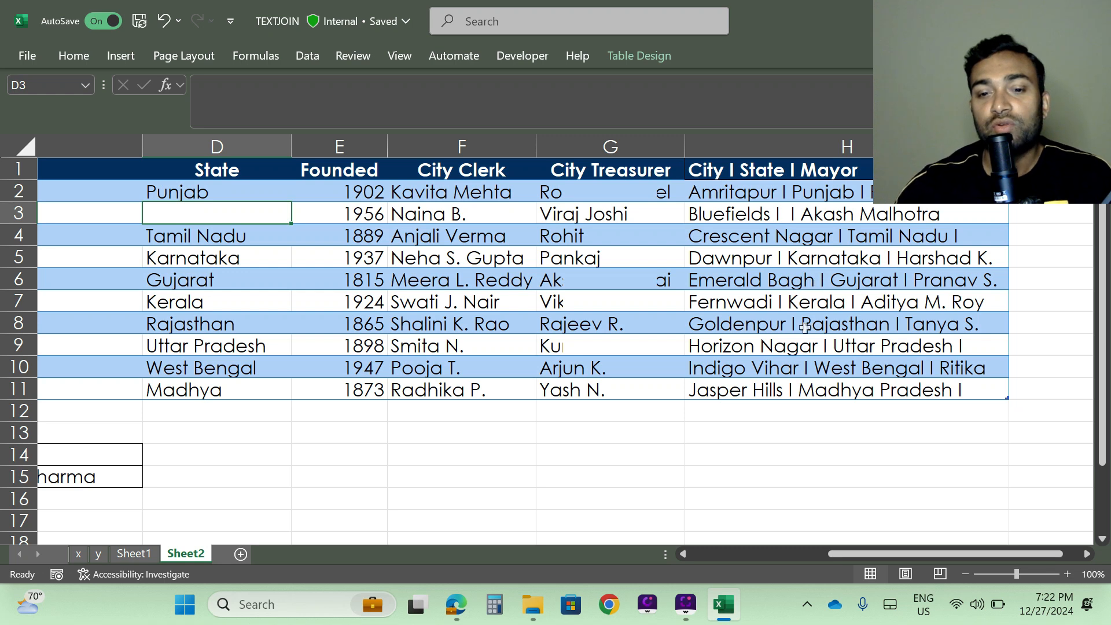
left_click_drag(975, 559, 764, 557)
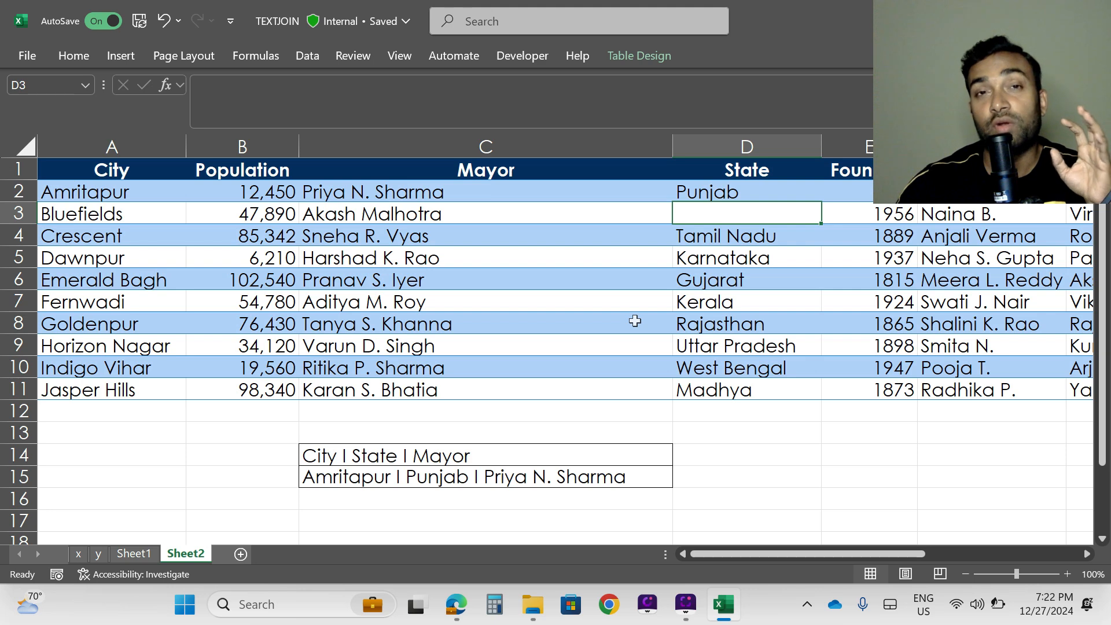
left_click(598, 408)
left_click(751, 450)
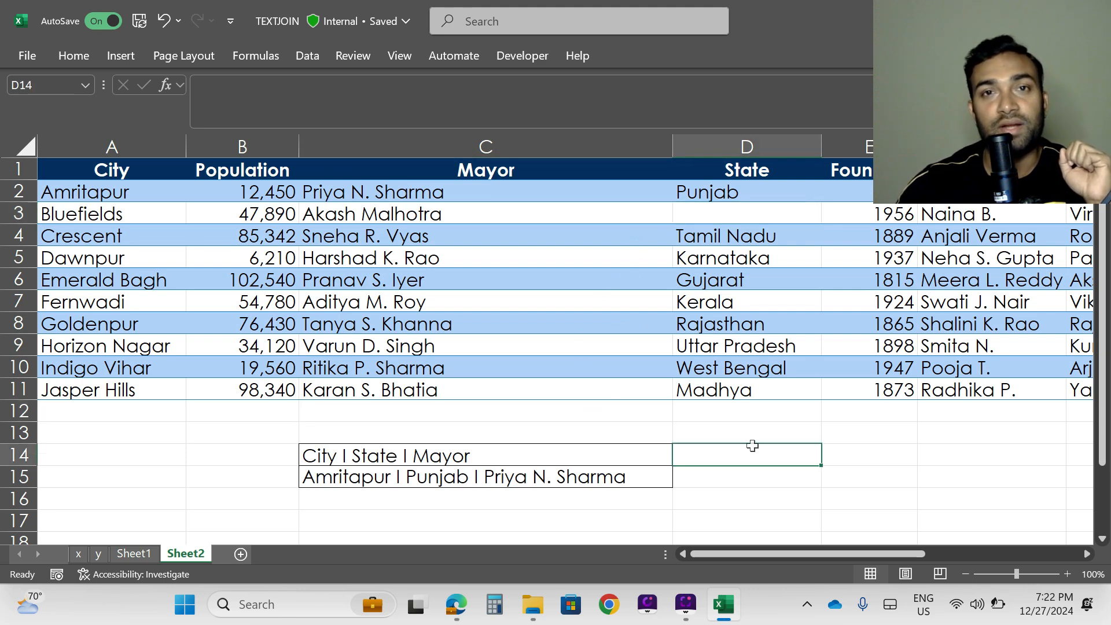